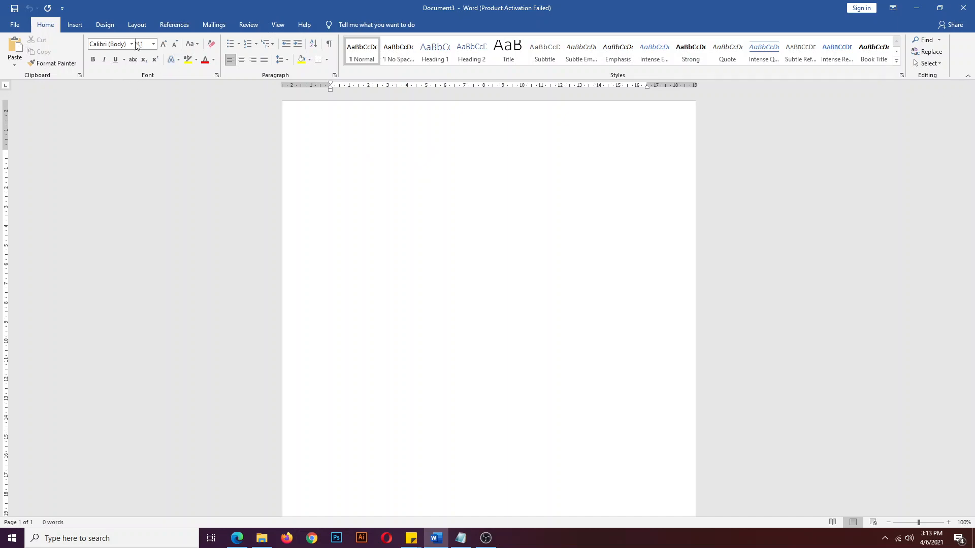
- Choose A4 (210 x 297 mm) as the paper size from the Layout Size list
{"action": "left_click", "coordinate": [128, 28]}
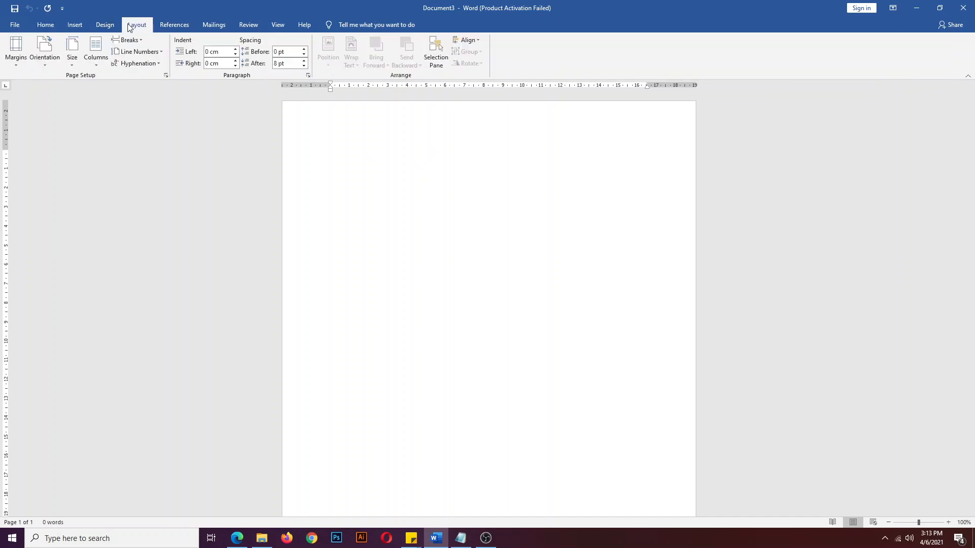
{"action": "left_click", "coordinate": [74, 63]}
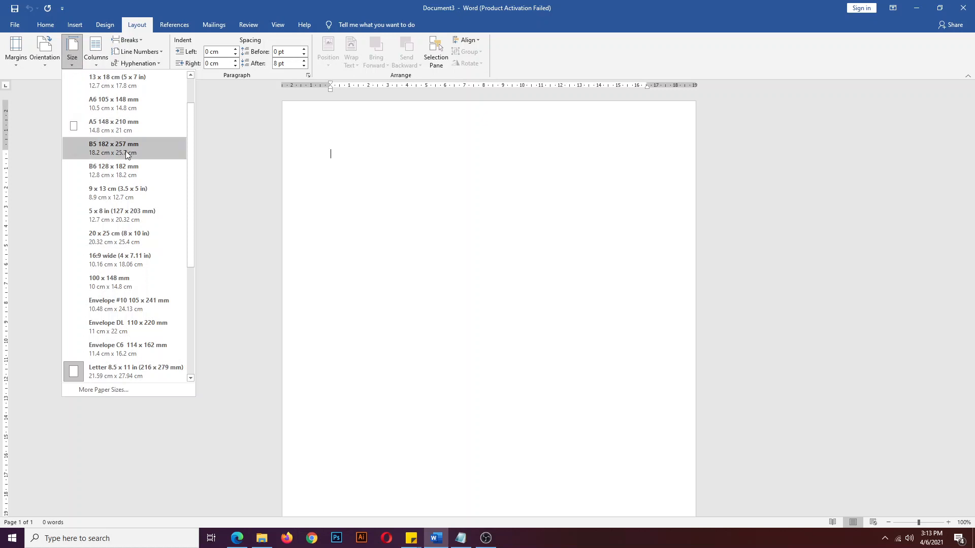
{"action": "scroll", "coordinate": [126, 153], "scroll_direction": "up", "scroll_amount": 2}
{"action": "left_click", "coordinate": [119, 84]}
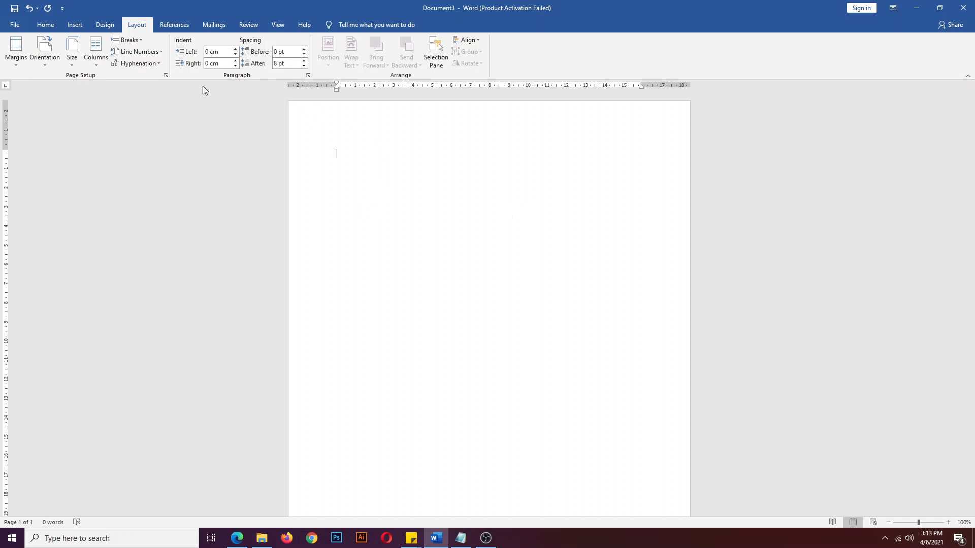
- In Page Setup, bring the top margin down to 2 cm
{"action": "left_click", "coordinate": [167, 74]}
{"action": "left_click", "coordinate": [410, 146]}
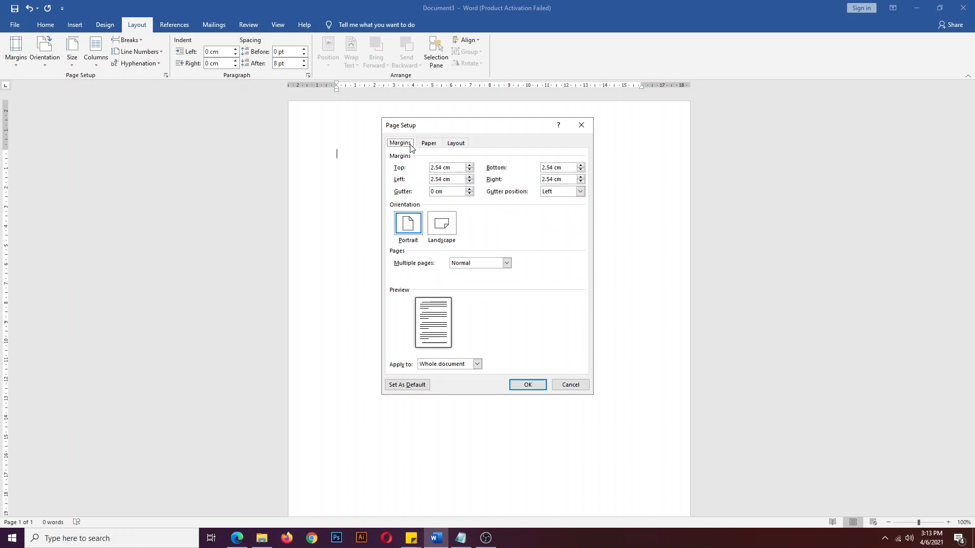
{"action": "double_click", "coordinate": [439, 169]}
{"action": "left_click", "coordinate": [442, 169]}
{"action": "left_click", "coordinate": [469, 171]}
{"action": "left_click", "coordinate": [469, 171]}
{"action": "left_click", "coordinate": [469, 171]}
{"action": "left_click", "coordinate": [469, 171]}
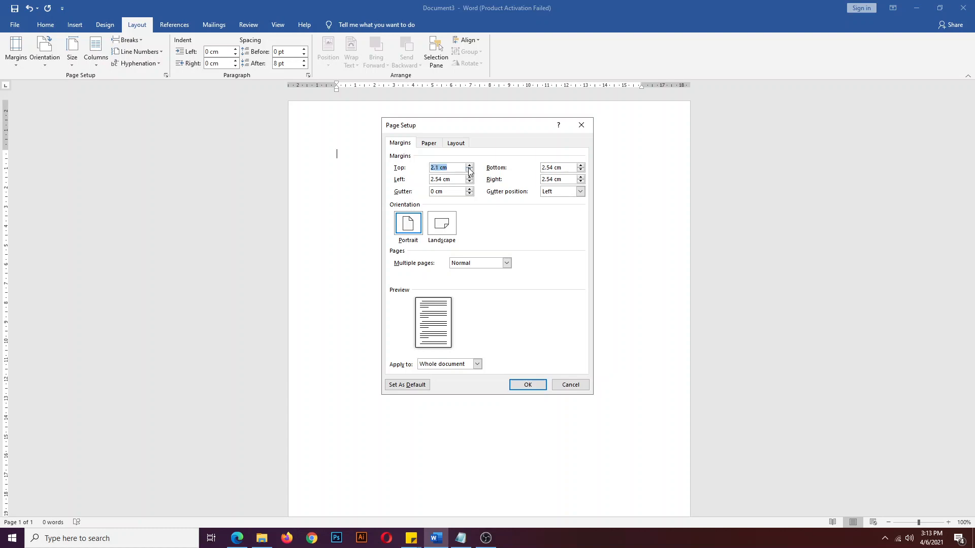
{"action": "left_click", "coordinate": [469, 171]}
- Enter 2 cm for the left and bottom margins
{"action": "left_click_drag", "start_coordinate": [443, 178], "coordinate": [421, 181]}
{"action": "key", "text": "BackSpace"}
{"action": "type", "text": "2"}
{"action": "mouse_move", "coordinate": [553, 167]}
{"action": "left_mouse_down"}
{"action": "mouse_move", "coordinate": [531, 165]}
{"action": "mouse_move", "coordinate": [539, 179]}
{"action": "left_mouse_up"}
{"action": "type", "text": "22"}
- Confirm A4 is the paper size, then return to the Margins settings
{"action": "left_click", "coordinate": [429, 144]}
{"action": "left_click", "coordinate": [429, 169]}
{"action": "left_click", "coordinate": [430, 178]}
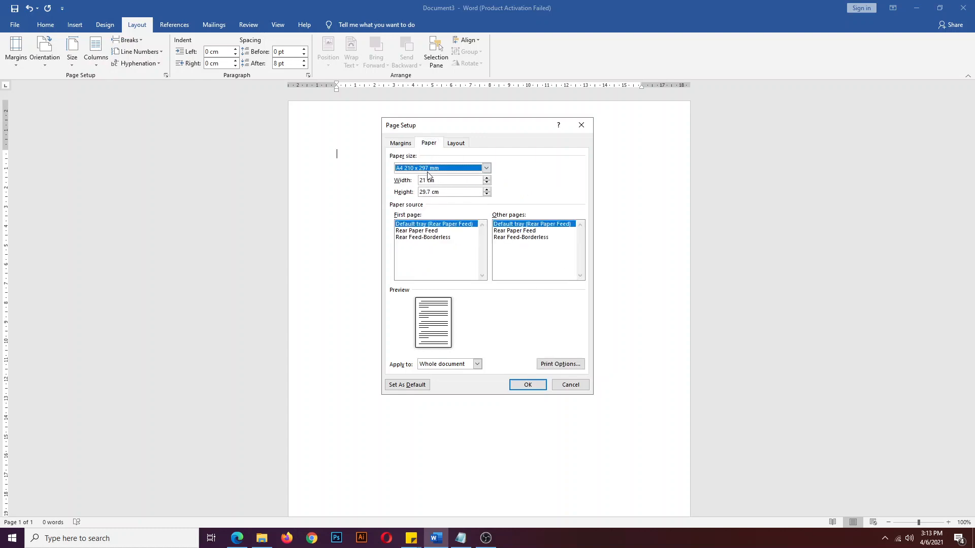
{"action": "left_click", "coordinate": [400, 144]}
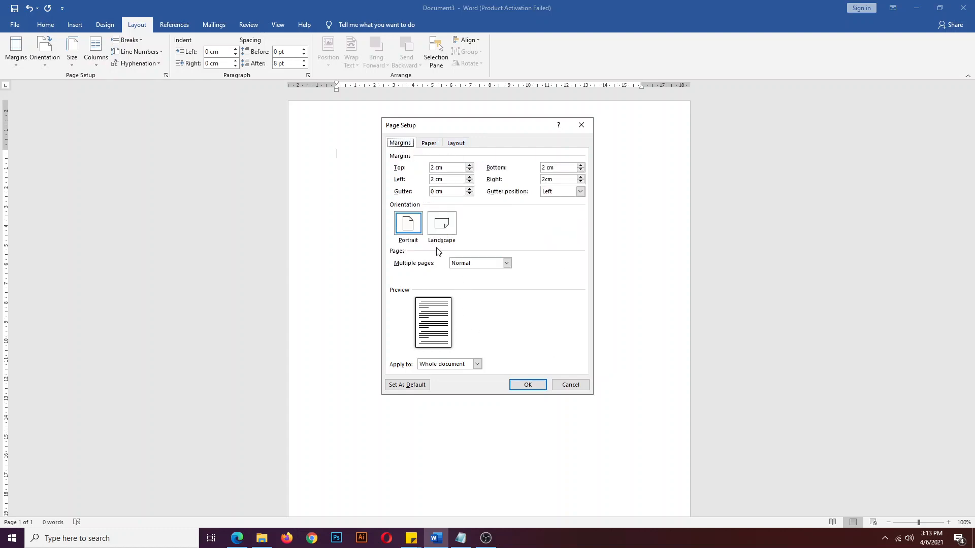
- Apply the 2 cm margins to the page and return to the Home ribbon
{"action": "left_click", "coordinate": [528, 384]}
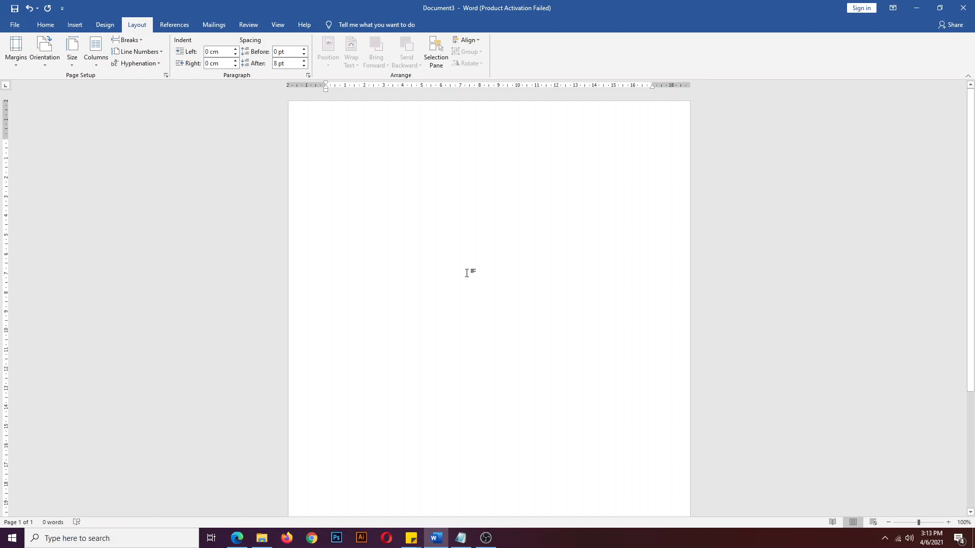
{"action": "left_click", "coordinate": [45, 24]}
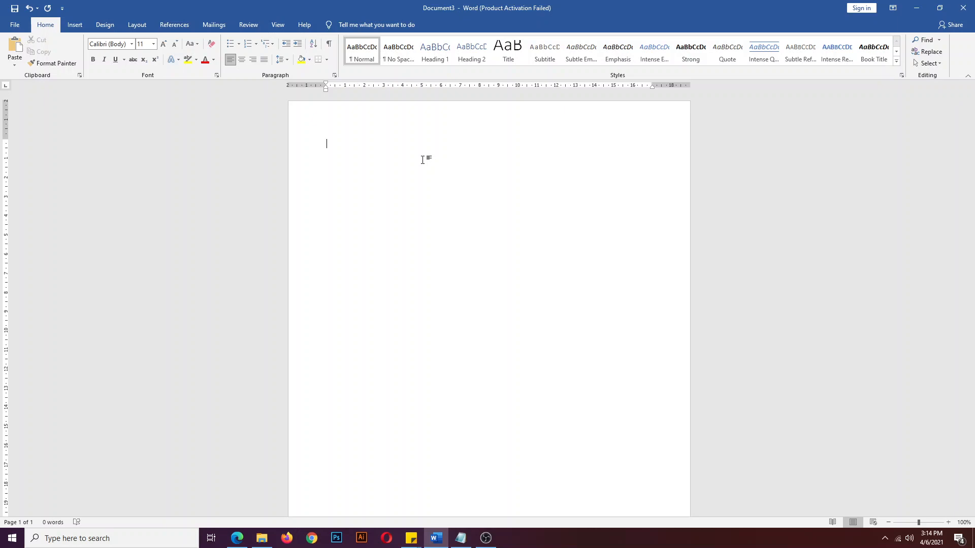
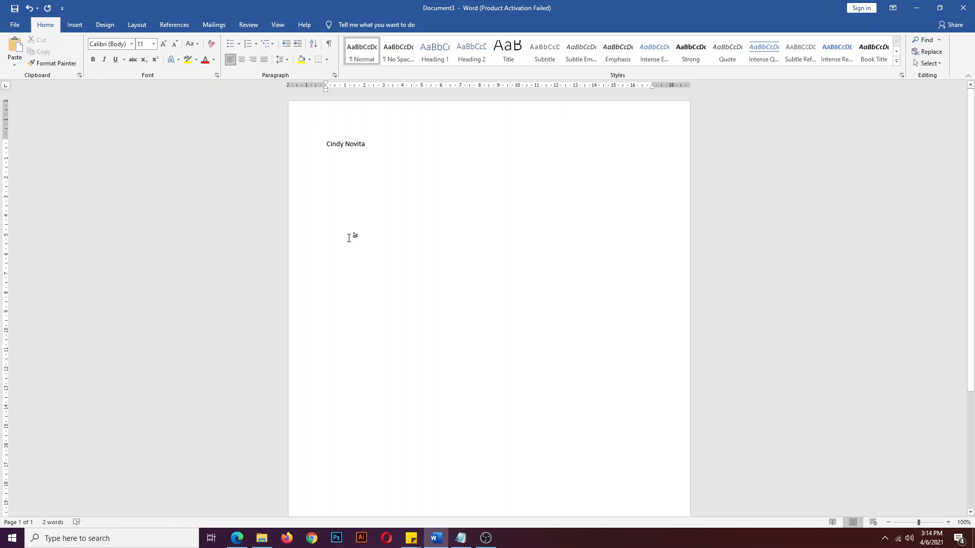
- Type the applicant's name as the first line and make it bold at 18 pt
{"action": "key", "text": "ctrl+a"}
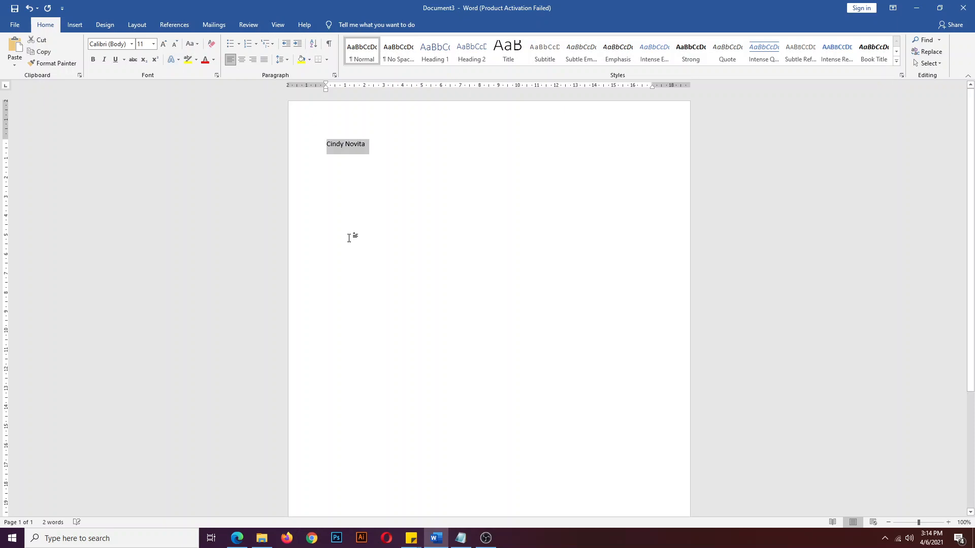
{"action": "left_click", "coordinate": [164, 45]}
{"action": "left_click", "coordinate": [164, 44]}
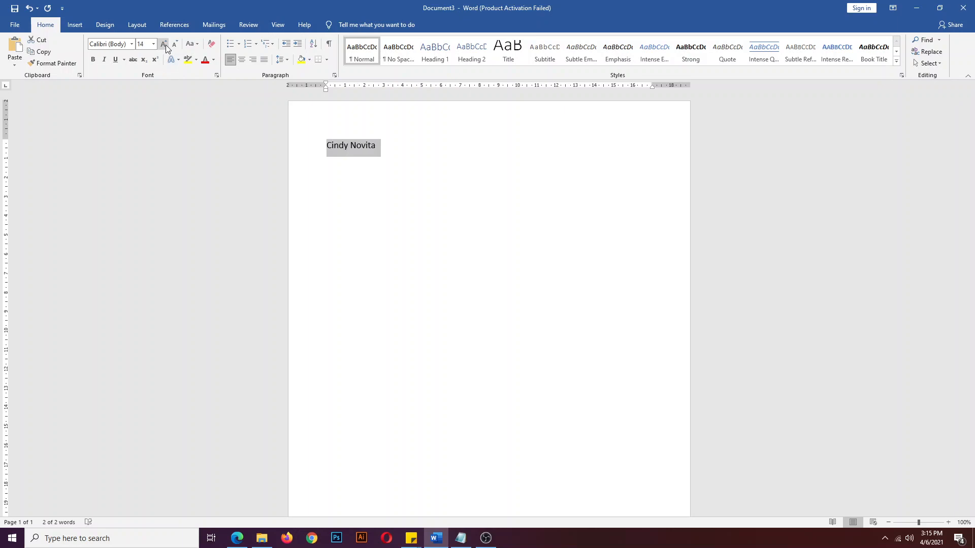
{"action": "left_click", "coordinate": [92, 59]}
{"action": "left_click", "coordinate": [164, 43]}
{"action": "left_click", "coordinate": [164, 44]}
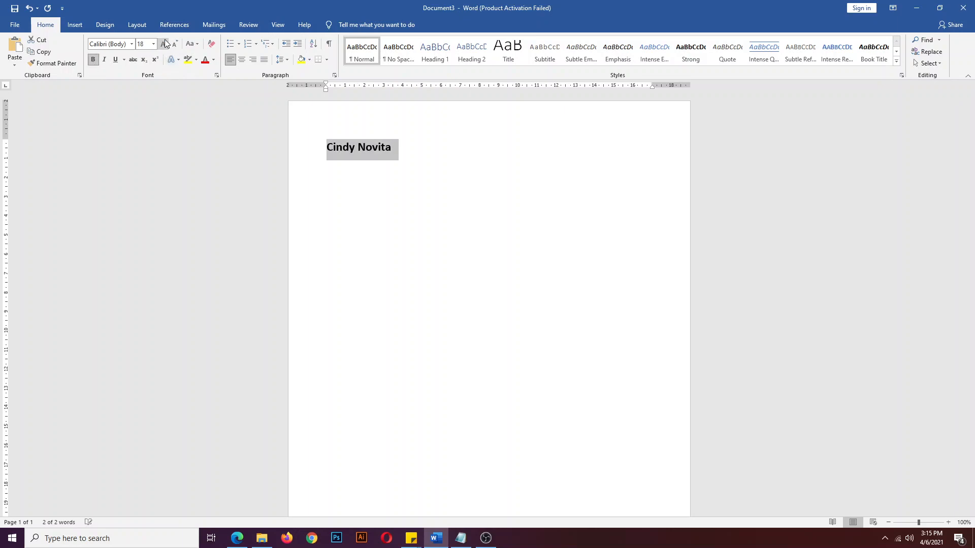
{"action": "left_click", "coordinate": [367, 151]}
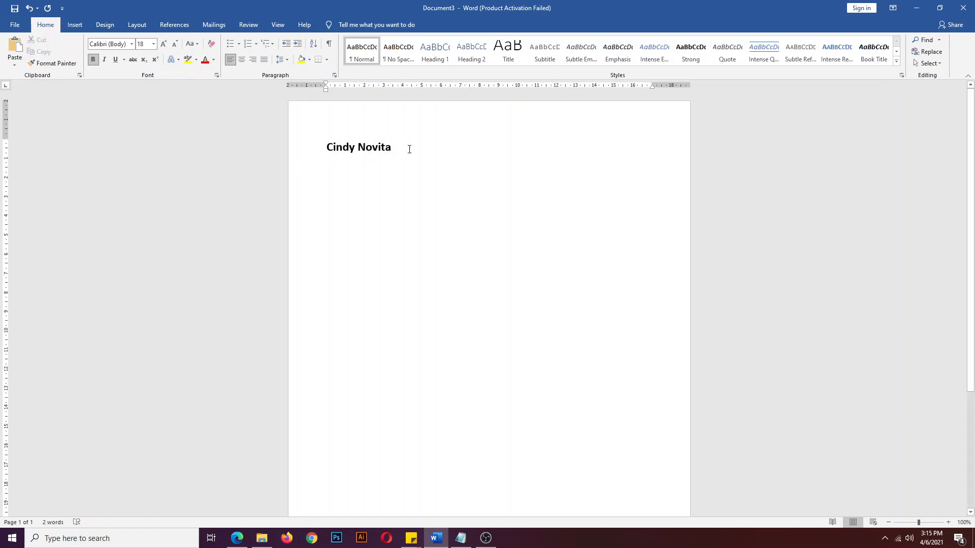
- Append the degree ', S.Adm' after the name, correcting the typos
{"action": "type", "text": ", "}
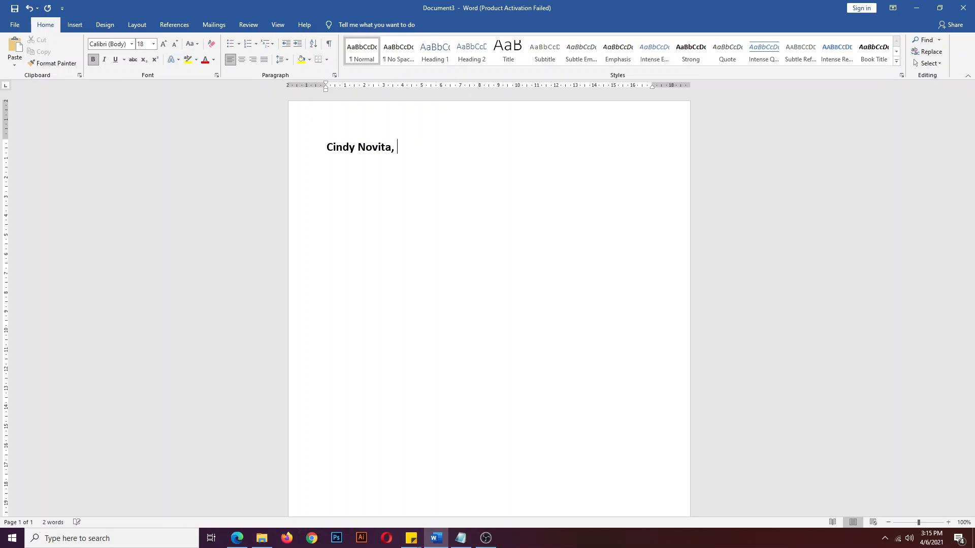
{"action": "type", "text": "A.Ars"}
{"action": "key", "text": "BackSpace"}
{"action": "key", "text": "BackSpace"}
{"action": "key", "text": "BackSpace"}
{"action": "key", "text": "BackSpace"}
{"action": "key", "text": "BackSpace"}
{"action": "type", "text": "S.Sars"}
{"action": "key", "text": "BackSpace"}
{"action": "key", "text": "BackSpace"}
{"action": "key", "text": "BackSpace"}
{"action": "key", "text": "BackSpace"}
{"action": "key", "text": "BackSpace"}
{"action": "key", "text": "BackSpace"}
{"action": "type", "text": "SARs"}
{"action": "key", "text": "BackSpace"}
{"action": "type", "text": "S"}
{"action": "key", "text": "BackSpace"}
{"action": "key", "text": "BackSpace"}
{"action": "key", "text": "BackSpace"}
{"action": "type", "text": ".A"}
{"action": "type", "text": "dm"}
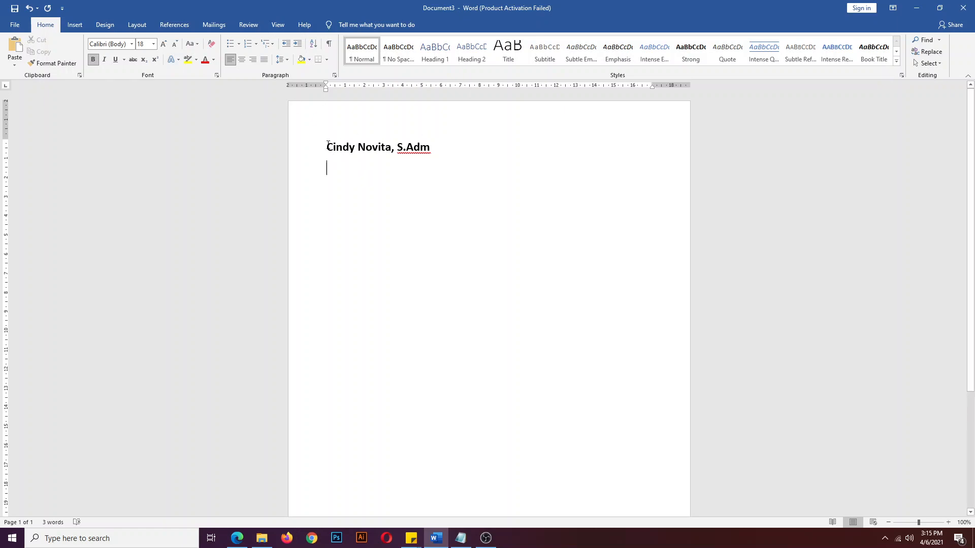
- Add a regular, non-bold 'alamat :' line beneath the name
{"action": "left_click_drag", "start_coordinate": [328, 144], "coordinate": [348, 174]}
{"action": "left_click", "coordinate": [348, 179]}
{"action": "type", "text": "alamat"}
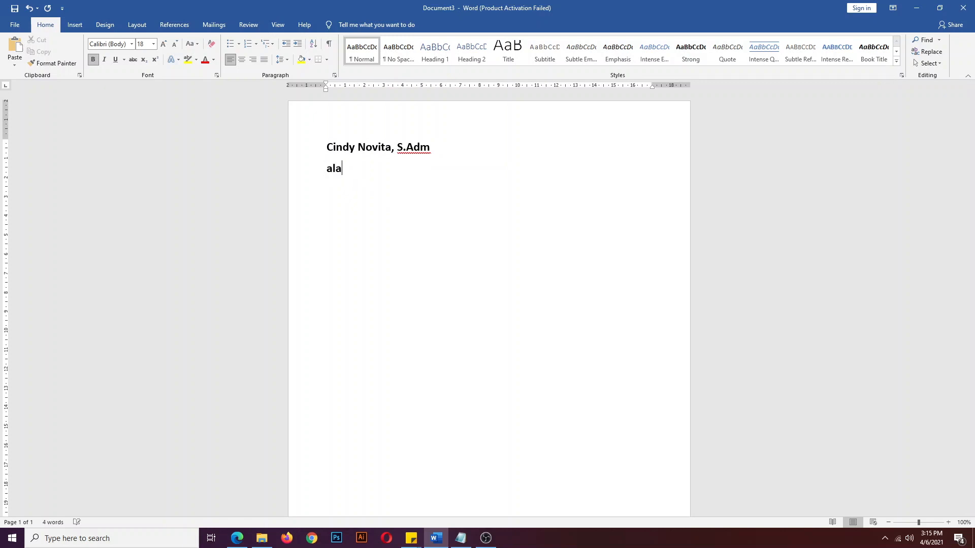
{"action": "triple_click", "coordinate": [342, 166]}
{"action": "key", "text": "ctrl+b"}
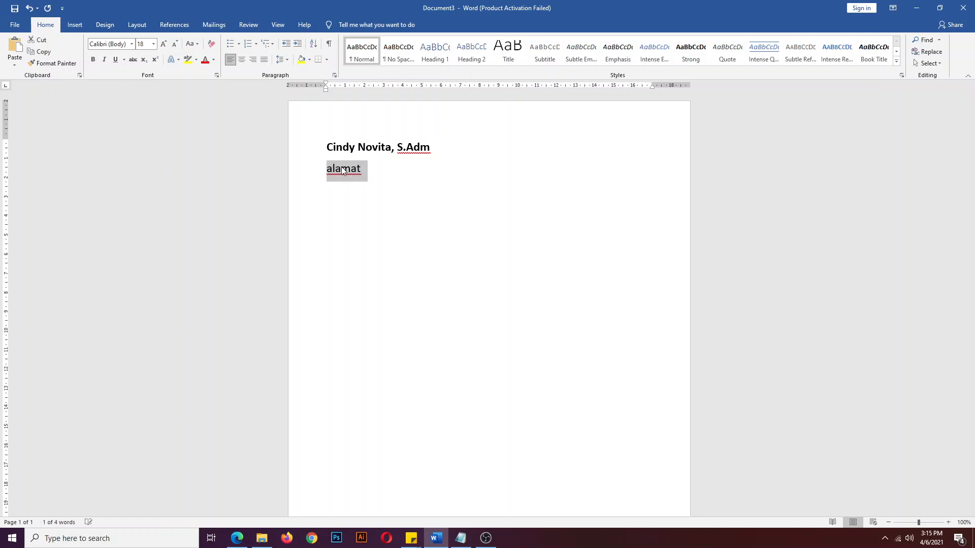
{"action": "key", "text": "Right"}
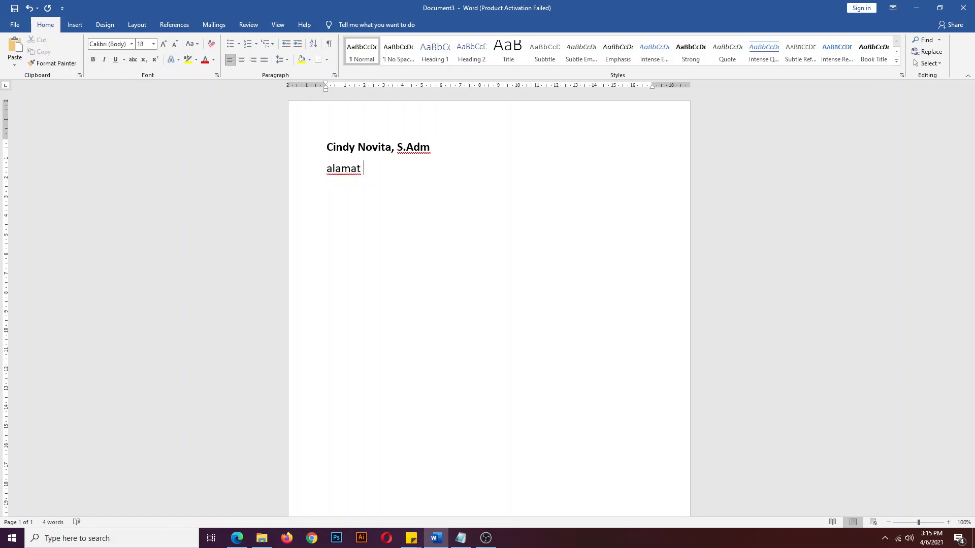
{"action": "type", "text": ":"}
{"action": "left_click", "coordinate": [337, 148]}
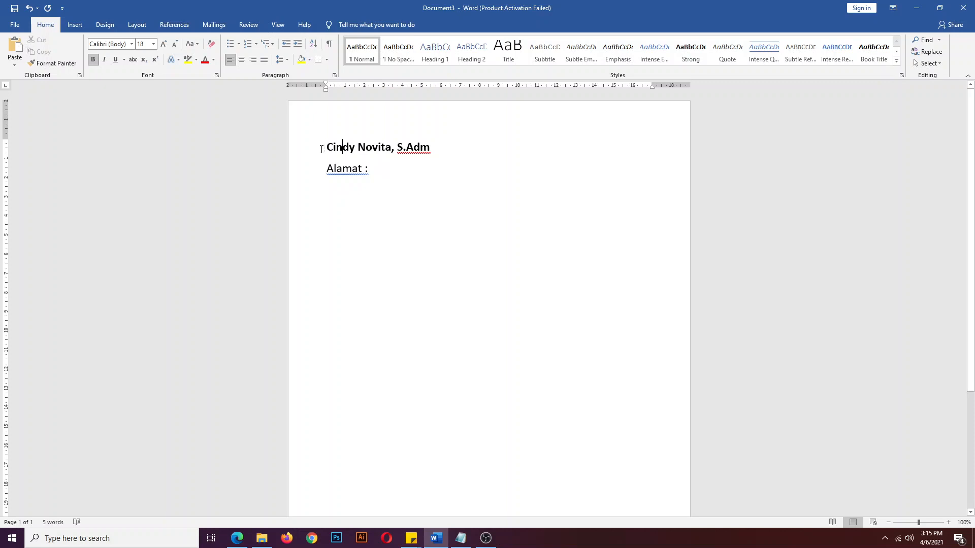
- Give the name and Alamat lines 0 pt spacing after and single line spacing
{"action": "left_click_drag", "start_coordinate": [329, 145], "coordinate": [379, 173]}
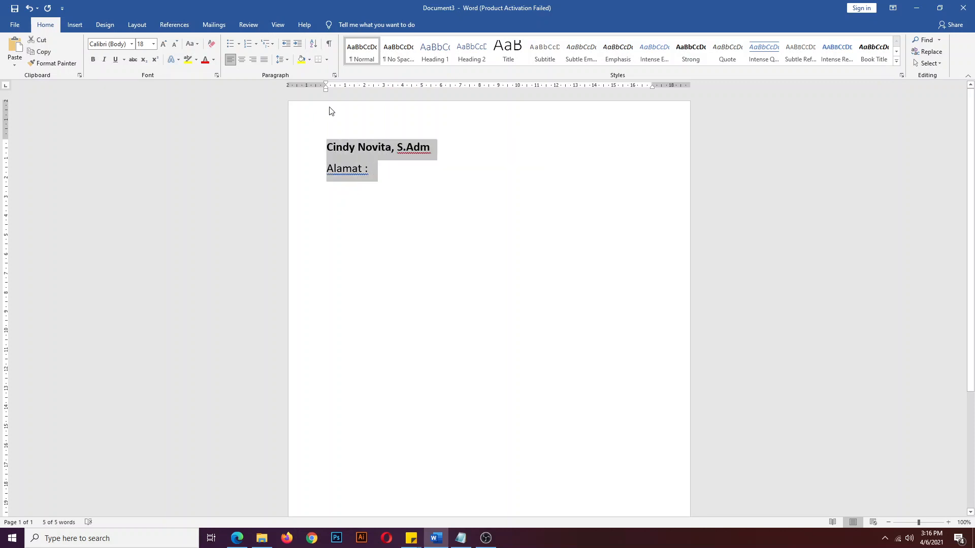
{"action": "left_click", "coordinate": [334, 76]}
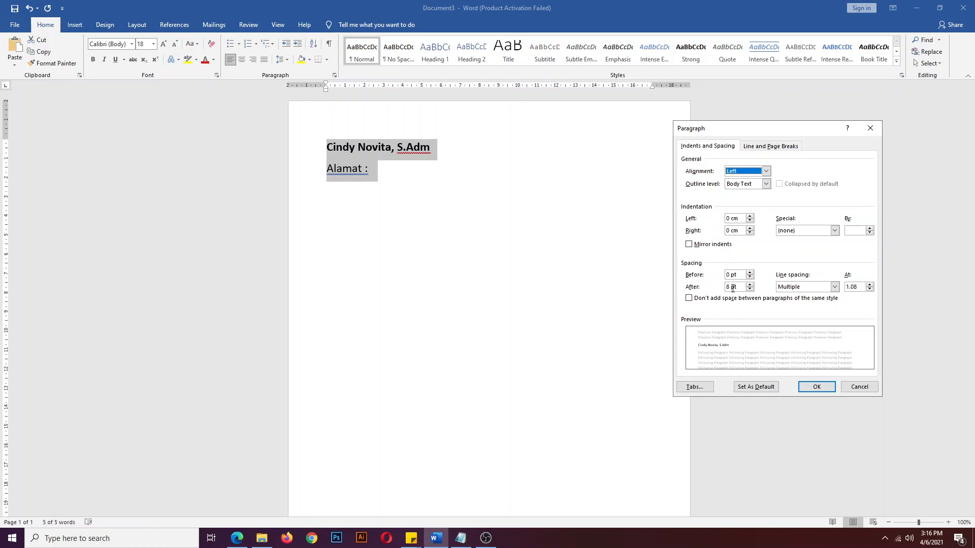
{"action": "left_click_drag", "start_coordinate": [730, 287], "coordinate": [719, 289]}
{"action": "type", "text": "0"}
{"action": "left_click", "coordinate": [834, 287]}
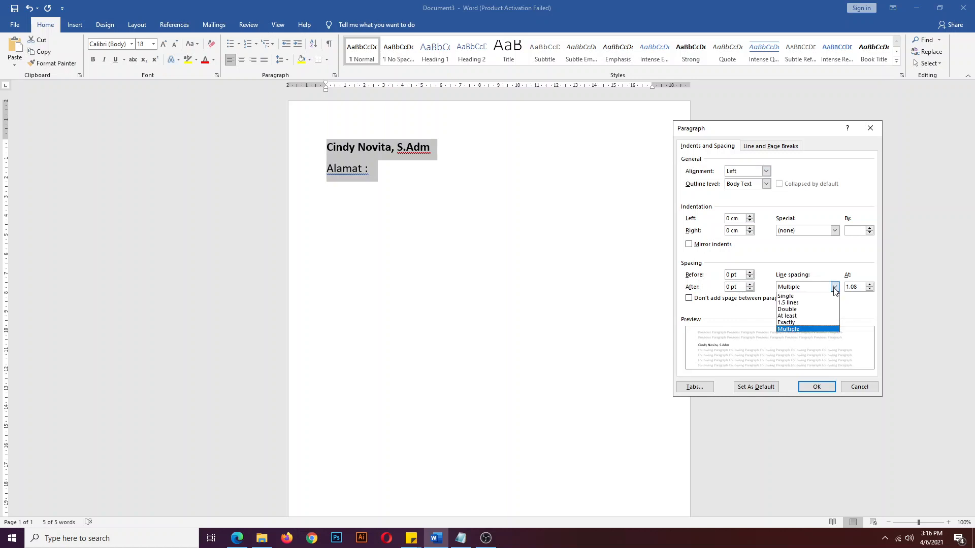
{"action": "left_click", "coordinate": [832, 296]}
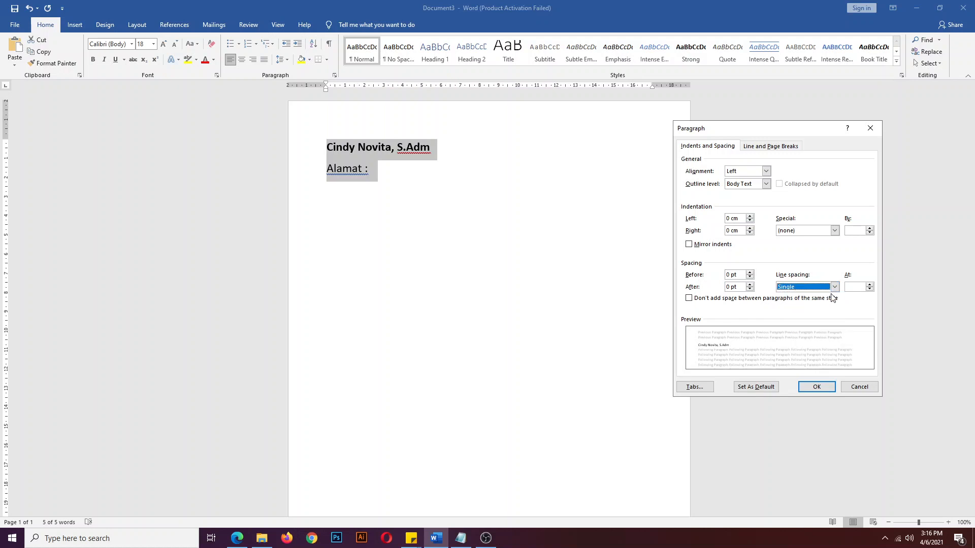
{"action": "left_click", "coordinate": [814, 387]}
{"action": "left_click", "coordinate": [406, 169]}
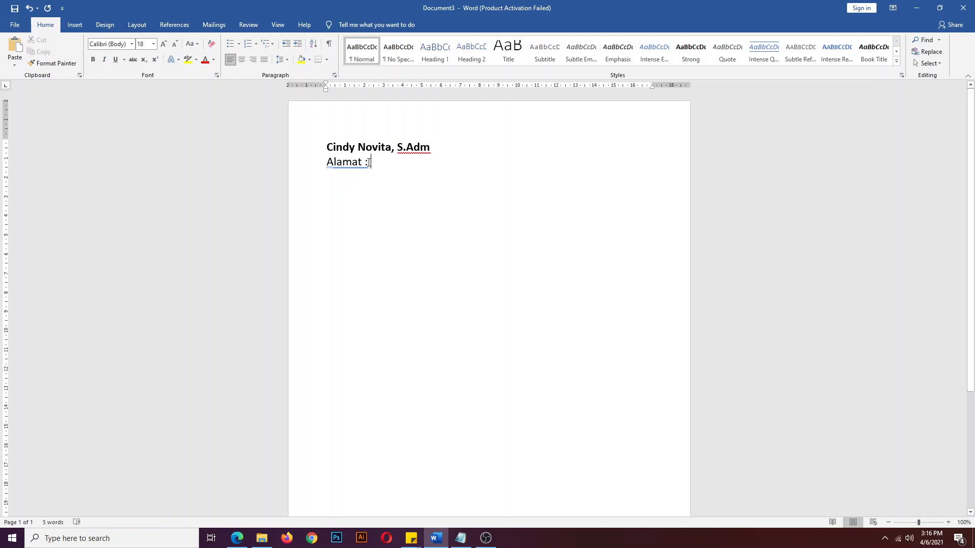
- Resize the 'Alamat :' line's text to 12 pt
{"action": "left_click", "coordinate": [309, 162]}
{"action": "left_click", "coordinate": [175, 45]}
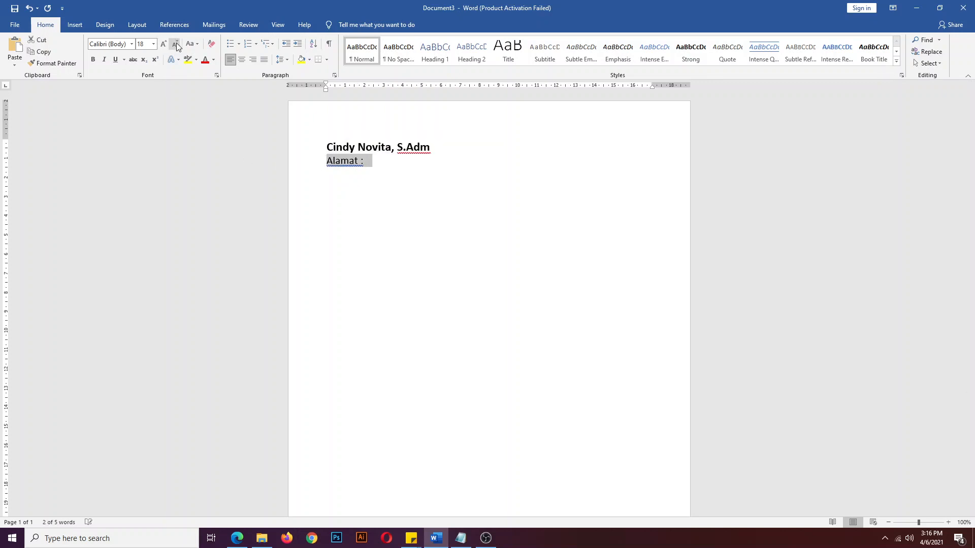
{"action": "left_click", "coordinate": [175, 44]}
{"action": "left_click", "coordinate": [175, 44]}
{"action": "left_click", "coordinate": [175, 45]}
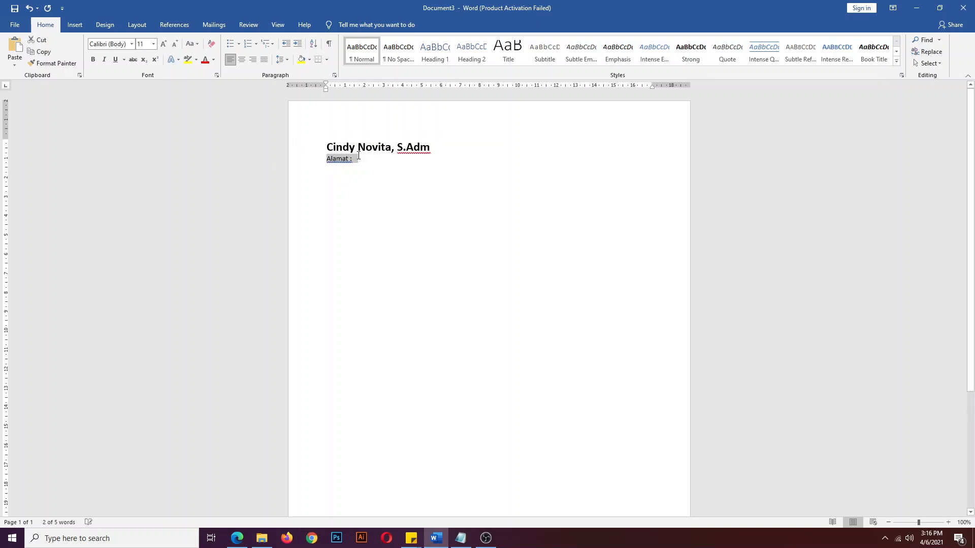
{"action": "left_click", "coordinate": [163, 43]}
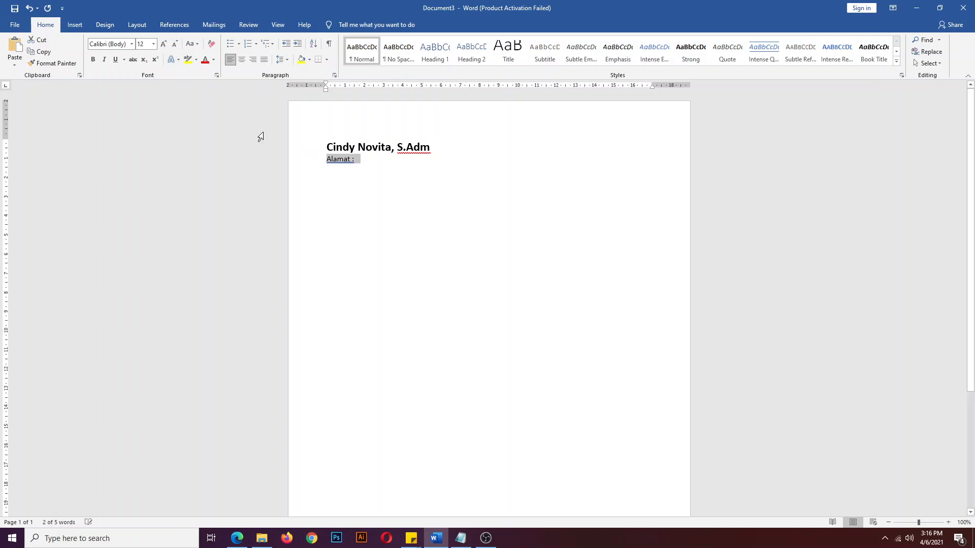
- Complete 'Alamat :' with the sender's street address, then type the email and phone lines
{"action": "left_click", "coordinate": [367, 158]}
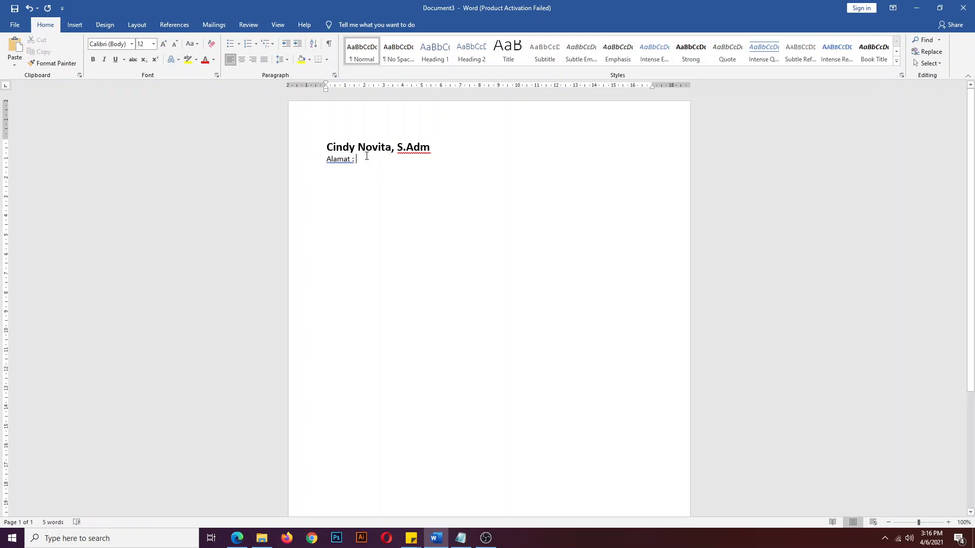
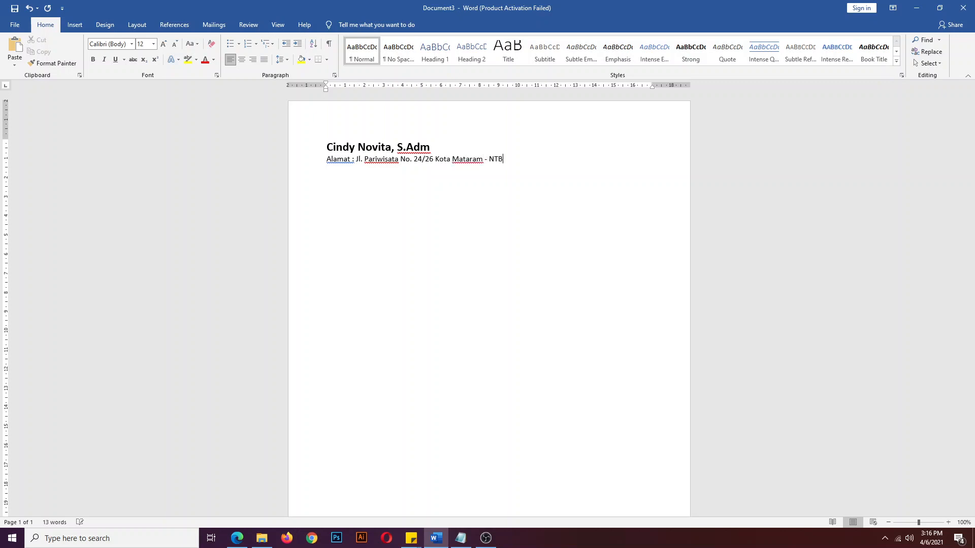
{"action": "key", "text": "Return"}
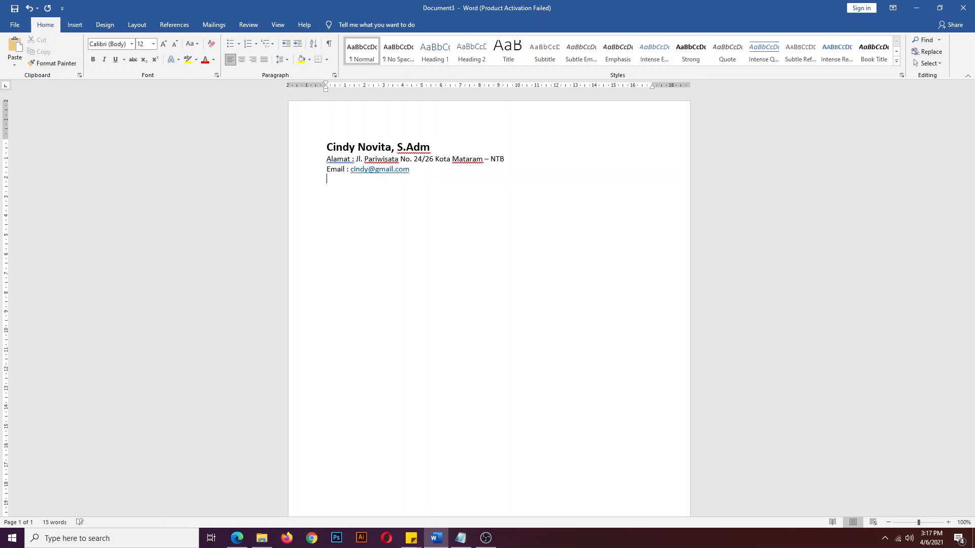
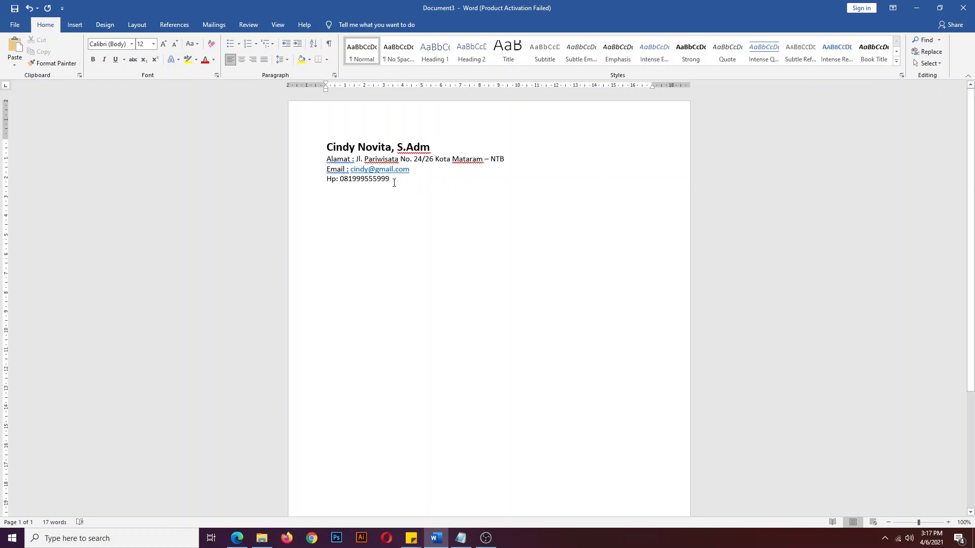
- Right-align the four header lines: name, Alamat, Email and Hp
{"action": "left_click_drag", "start_coordinate": [393, 183], "coordinate": [332, 149]}
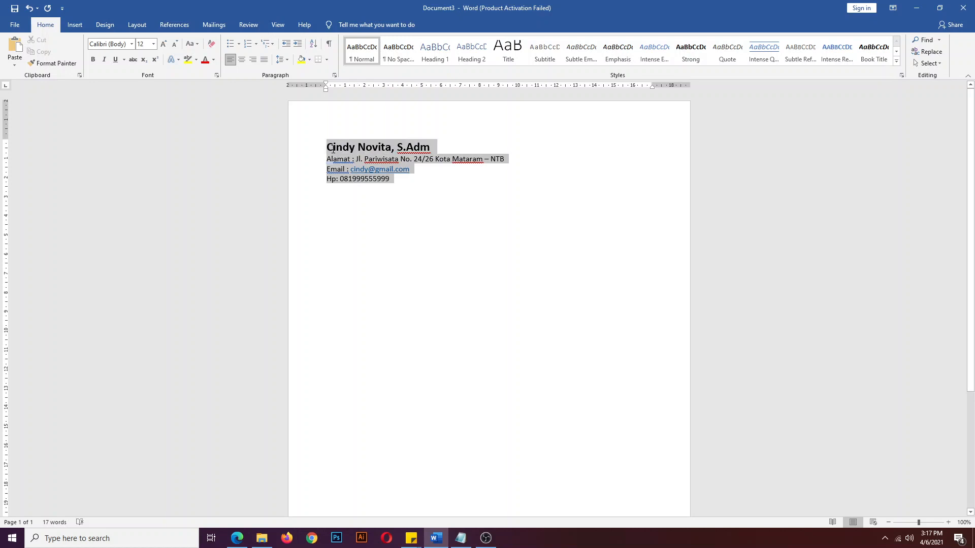
{"action": "left_click", "coordinate": [253, 60]}
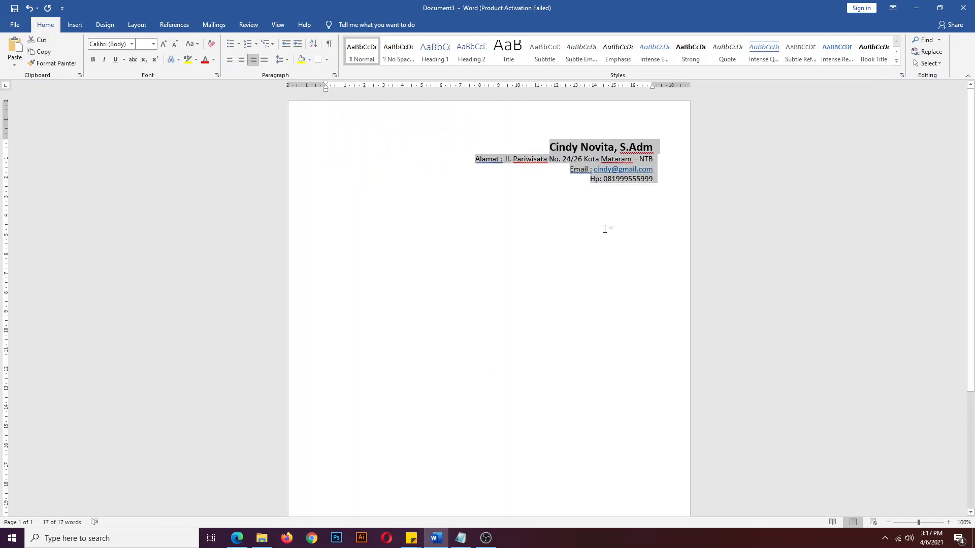
{"action": "left_click", "coordinate": [581, 192]}
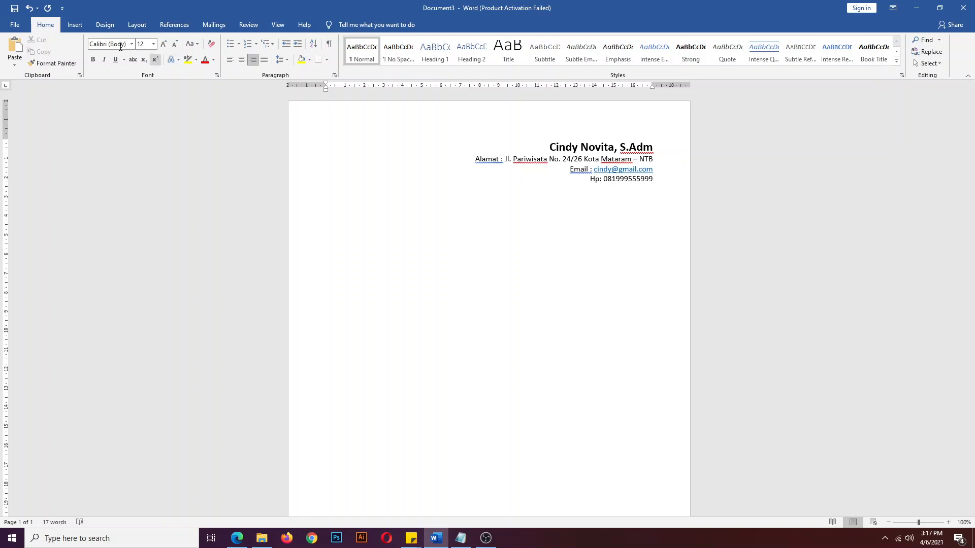
{"action": "left_click", "coordinate": [72, 27]}
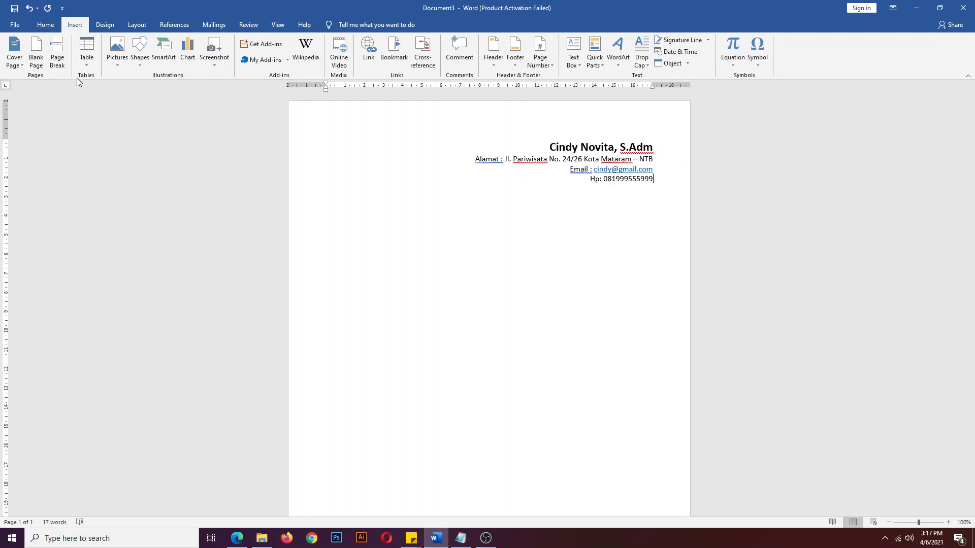
- Draw a straight line shape under the header, then delete it
{"action": "left_click", "coordinate": [146, 71]}
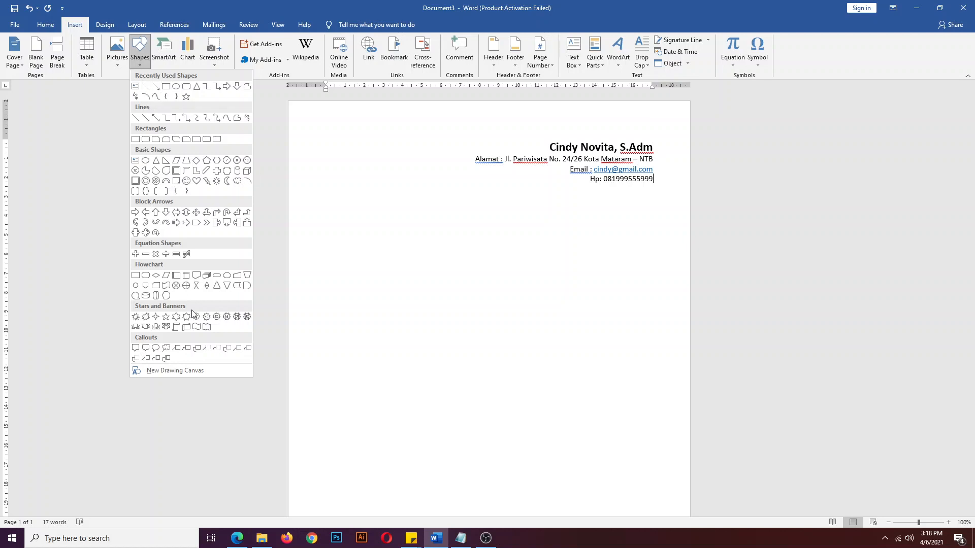
{"action": "left_click", "coordinate": [147, 87]}
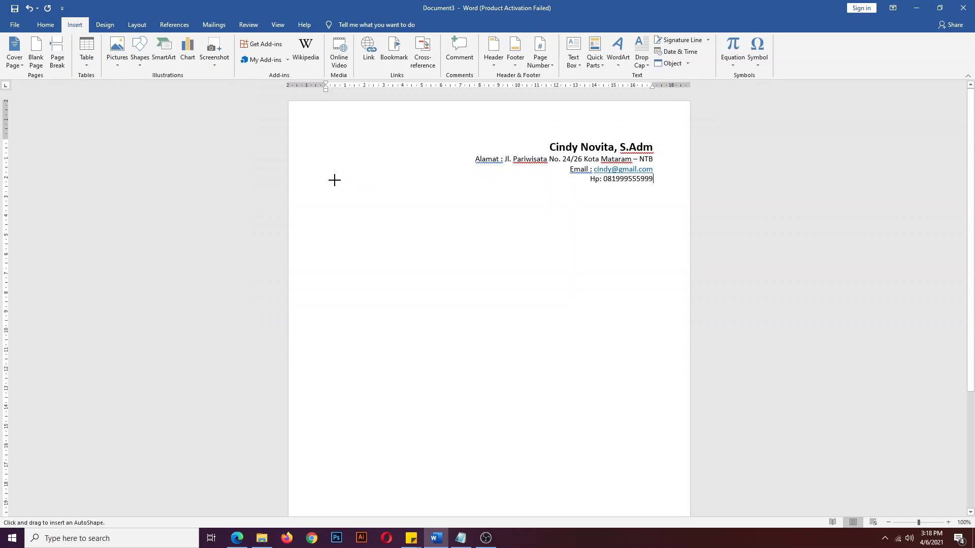
{"action": "left_click_drag", "start_coordinate": [334, 179], "coordinate": [656, 181]}
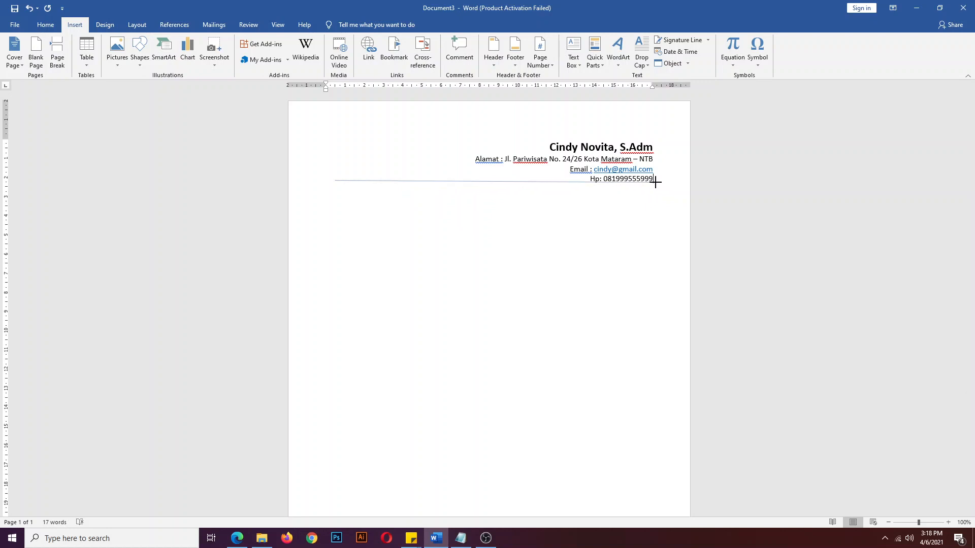
{"action": "left_click_drag", "start_coordinate": [655, 181], "coordinate": [655, 181]}
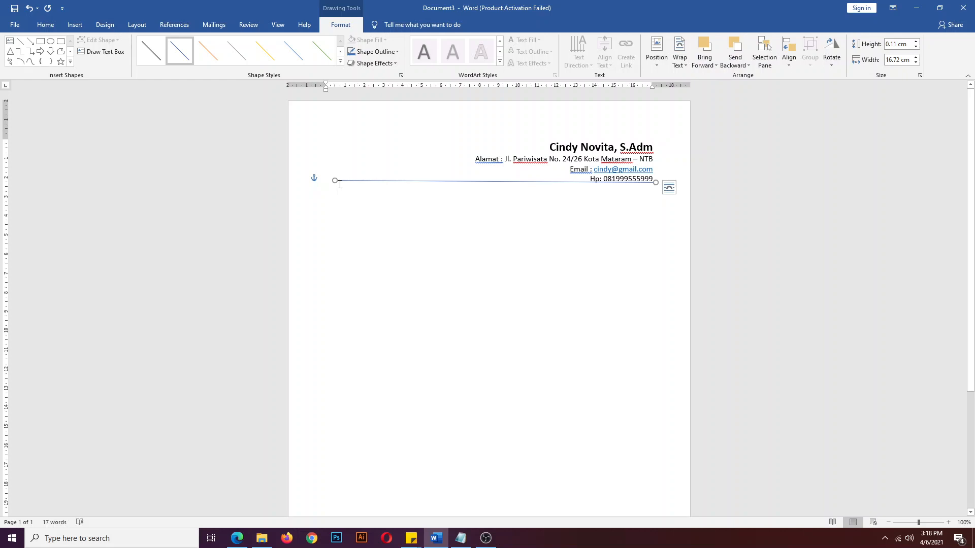
{"action": "key", "text": "Delete"}
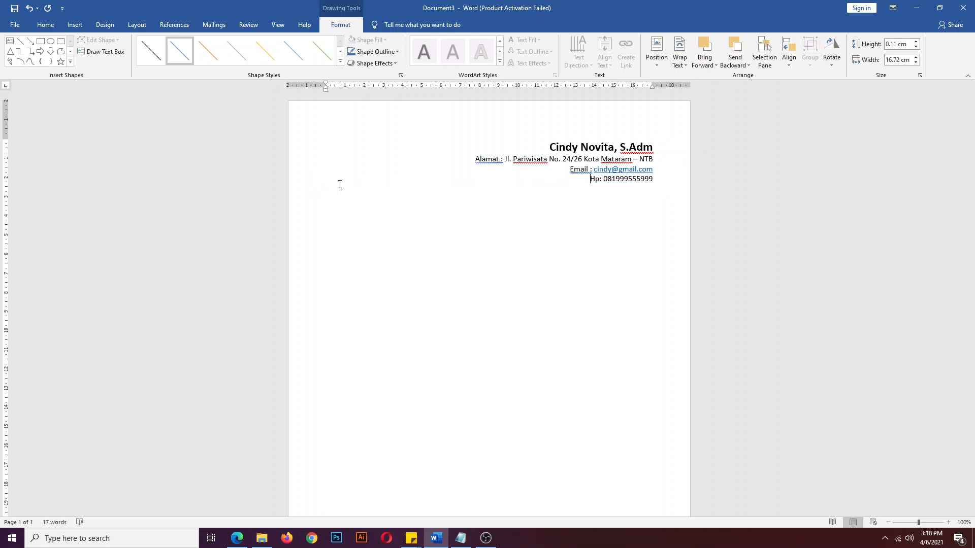
- Redraw a full-width black separator line and nudge it just below the Hp line
{"action": "left_click", "coordinate": [75, 25]}
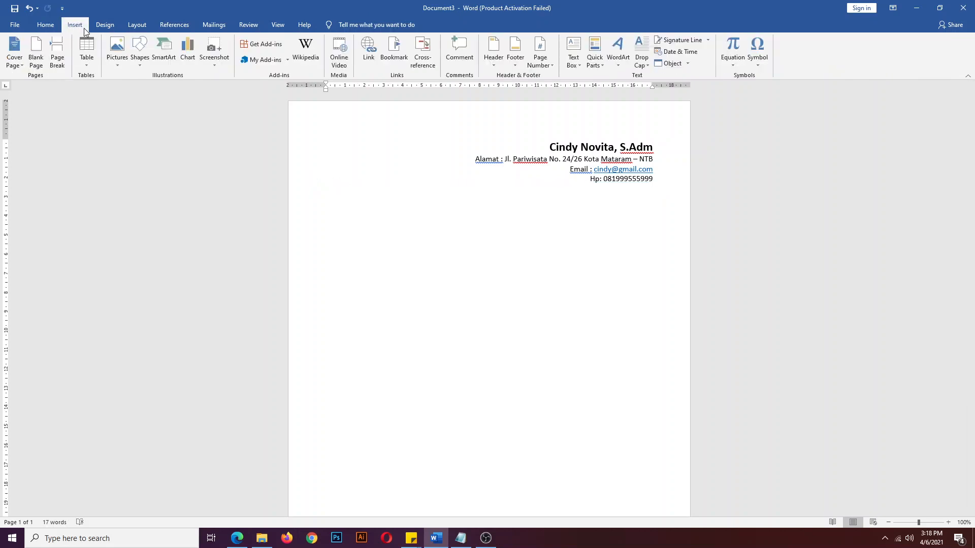
{"action": "left_click", "coordinate": [141, 62]}
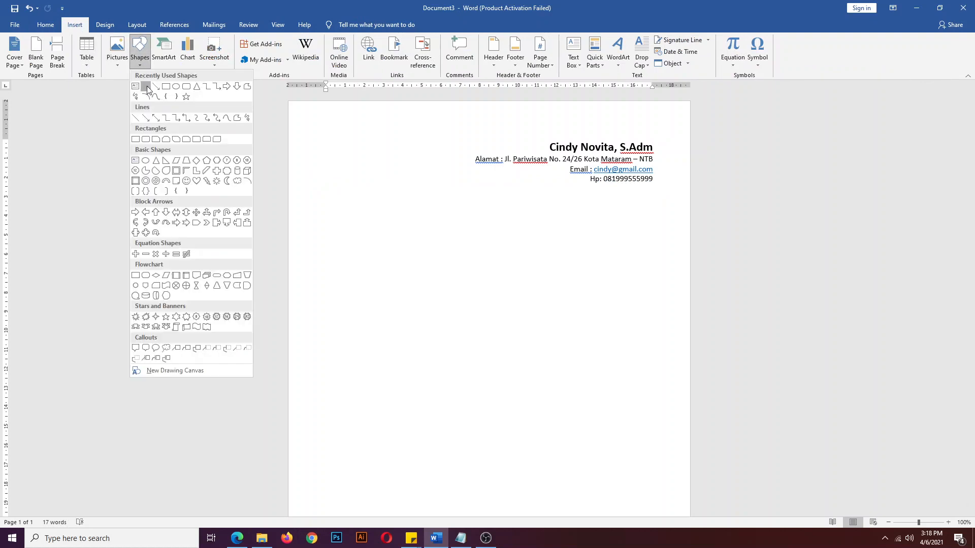
{"action": "left_click", "coordinate": [146, 87]}
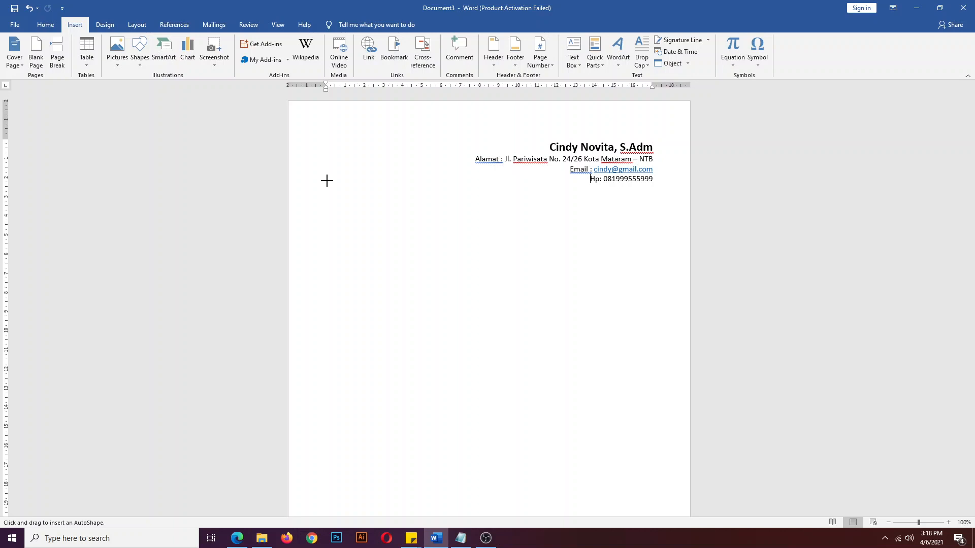
{"action": "left_click_drag", "start_coordinate": [327, 181], "coordinate": [655, 186]}
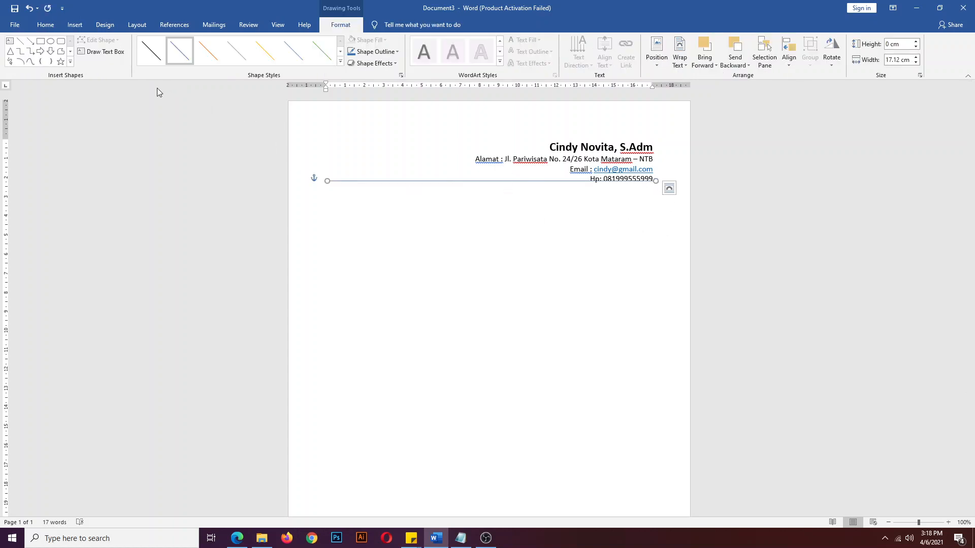
{"action": "left_click", "coordinate": [153, 53]}
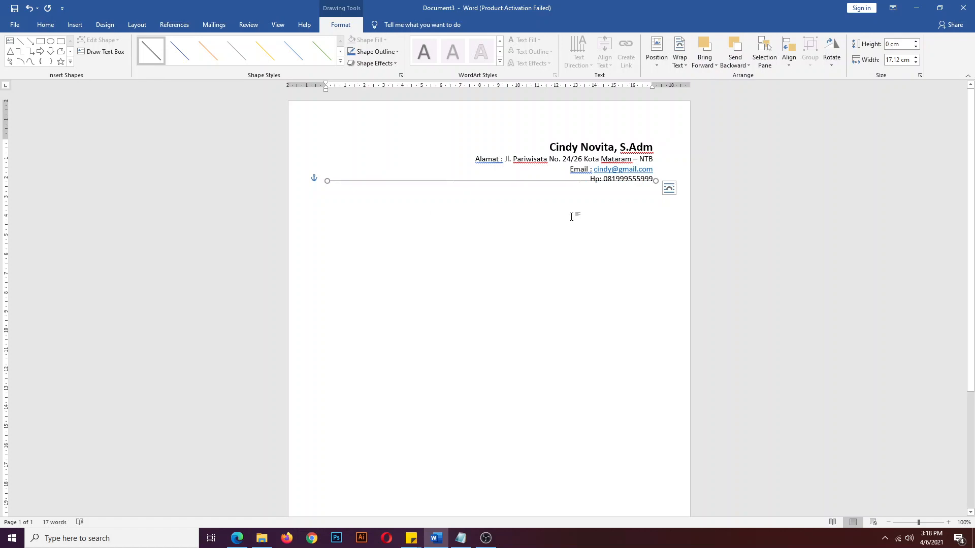
{"action": "key", "text": "Down"}
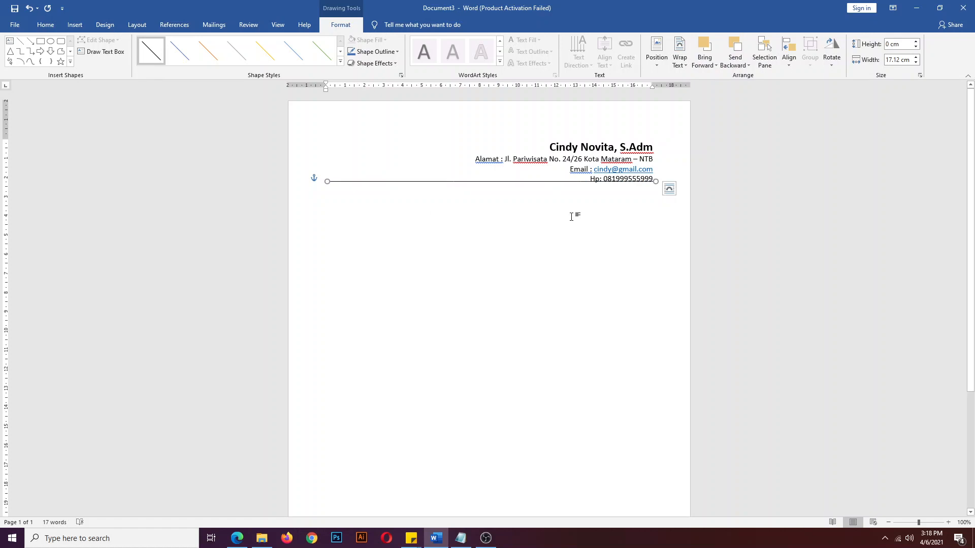
{"action": "key", "text": "Down"}
{"action": "key", "text": "Down"}
{"action": "key", "text": "Down"}
{"action": "key", "text": "Down"}
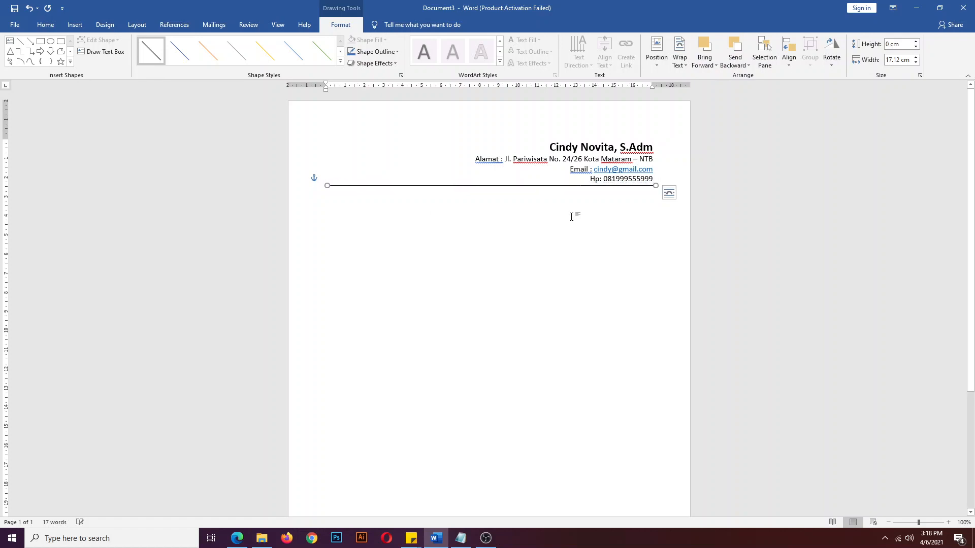
{"action": "key", "text": "Up"}
{"action": "key", "text": "Up"}
{"action": "key", "text": "Up"}
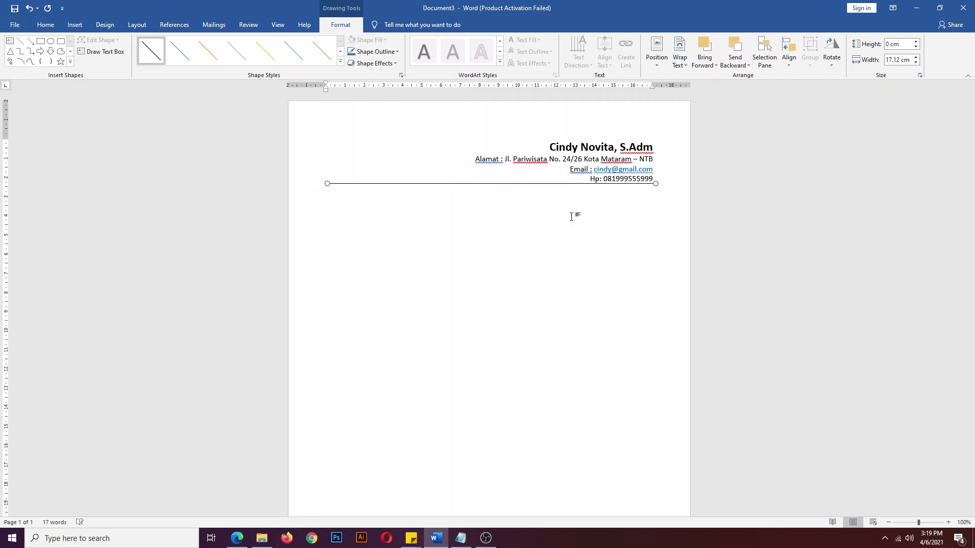
{"action": "key", "text": "Down"}
{"action": "key", "text": "Down"}
{"action": "key", "text": "Down"}
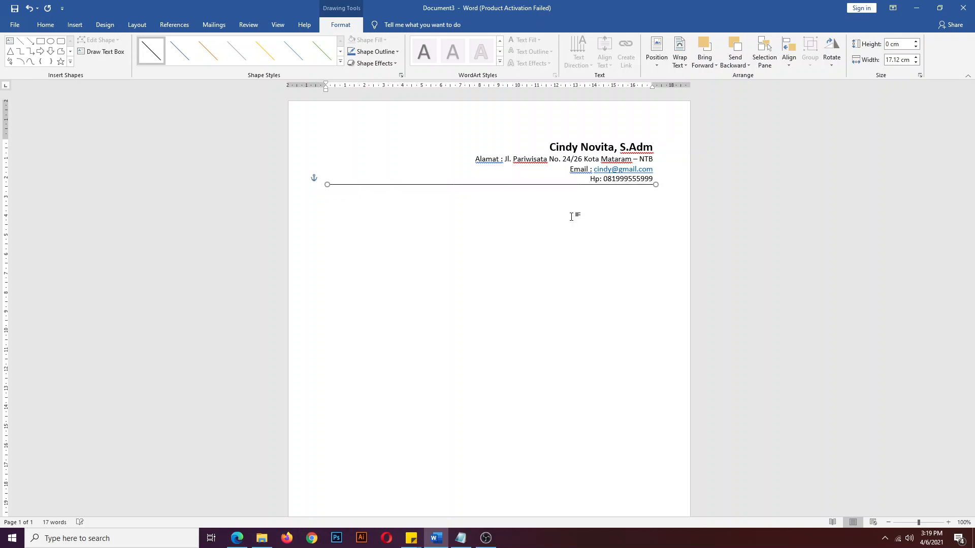
{"action": "key", "text": "Down"}
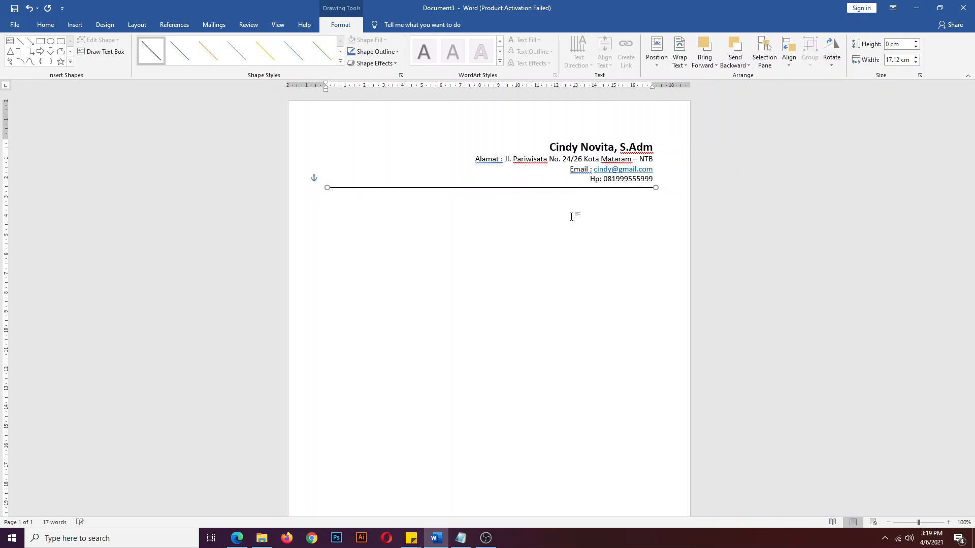
{"action": "key", "text": "Up"}
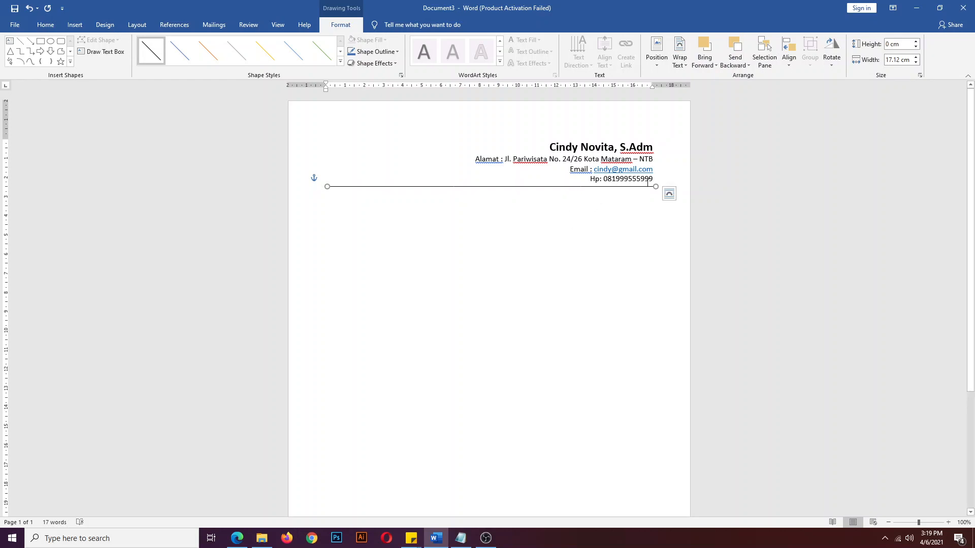
{"action": "left_click", "coordinate": [582, 292]}
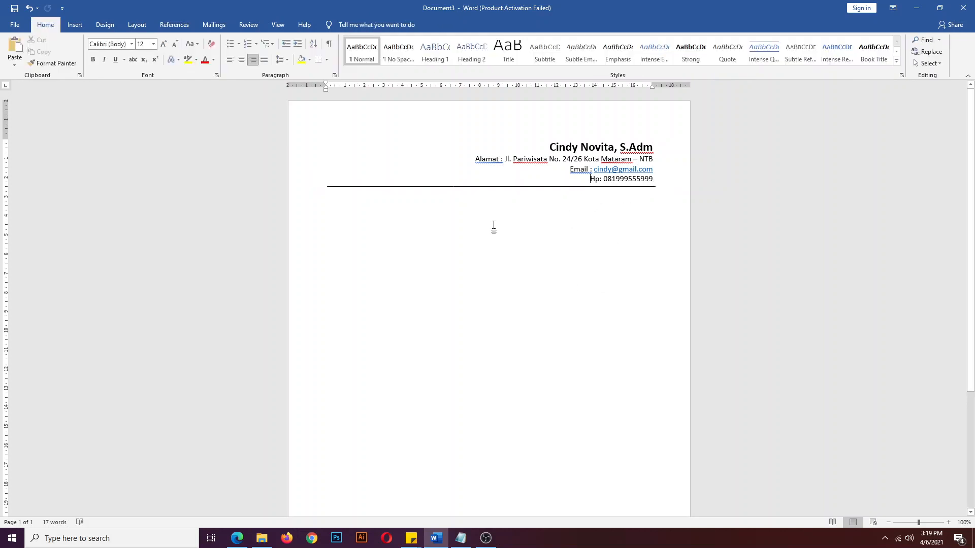
- Give the separator line a black shape style and a 1½ pt outline weight
{"action": "left_click", "coordinate": [496, 187]}
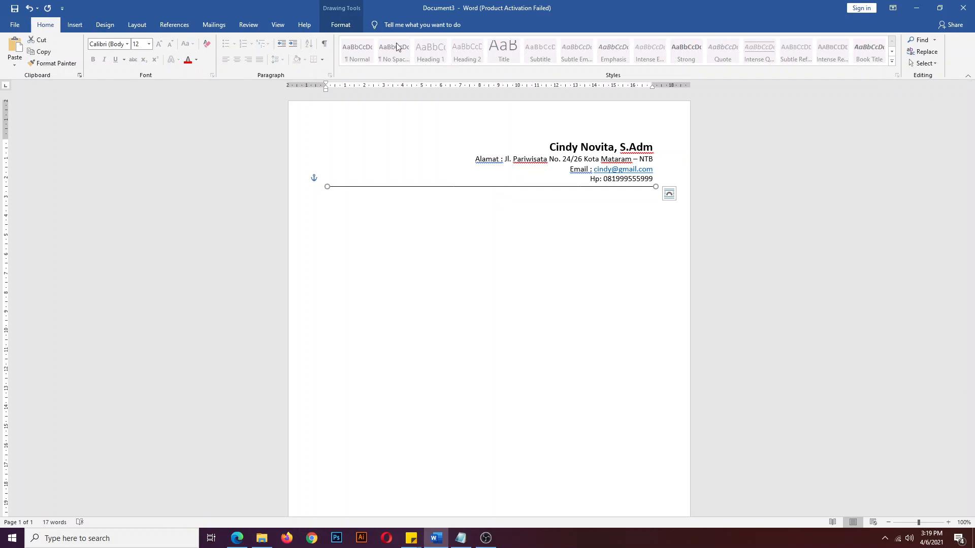
{"action": "left_click", "coordinate": [345, 30]}
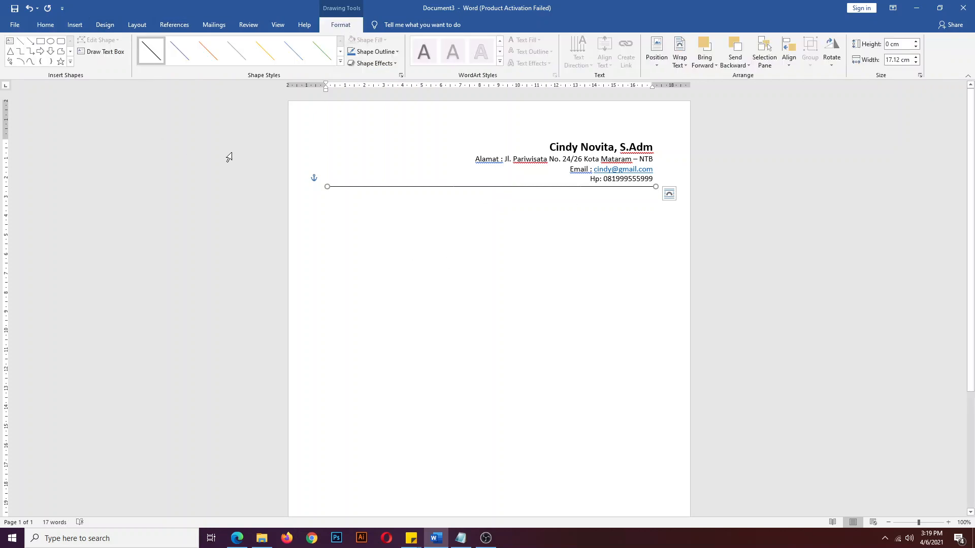
{"action": "left_click", "coordinate": [201, 55]}
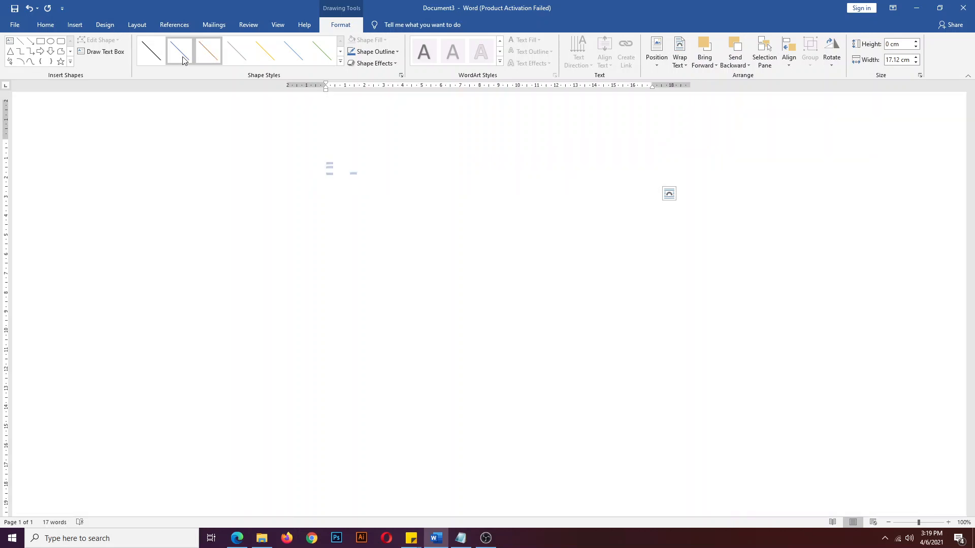
{"action": "left_click", "coordinate": [183, 58]}
{"action": "left_click", "coordinate": [152, 57]}
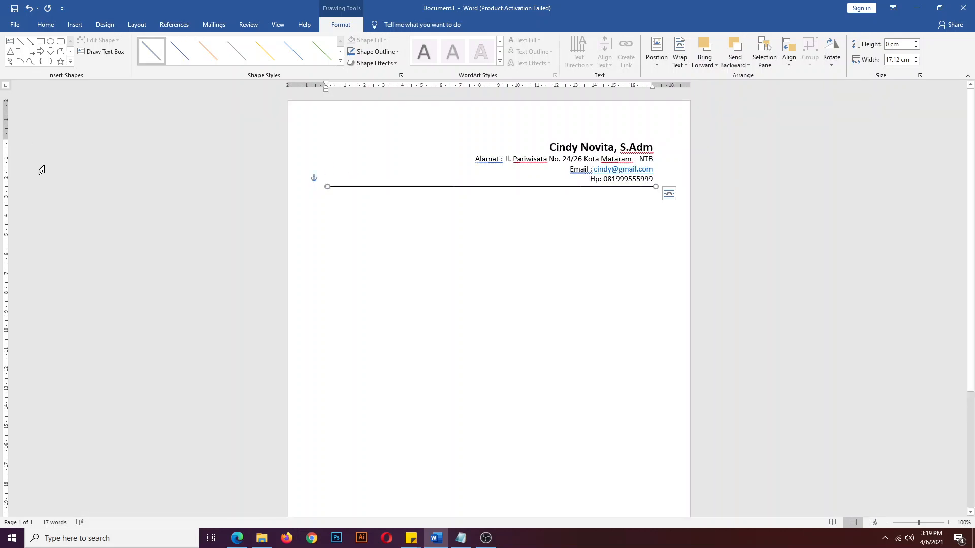
{"action": "left_click", "coordinate": [397, 53]}
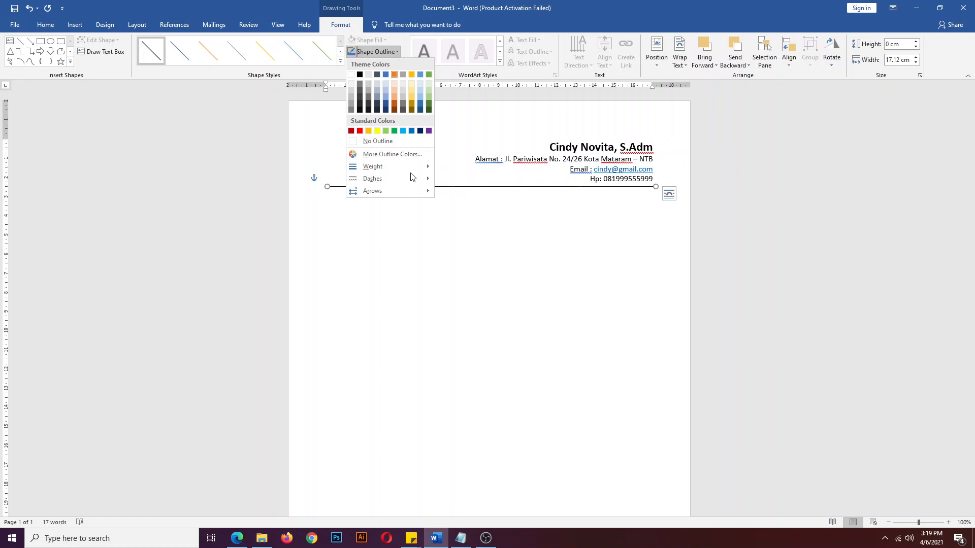
{"action": "mouse_move", "coordinate": [411, 169]}
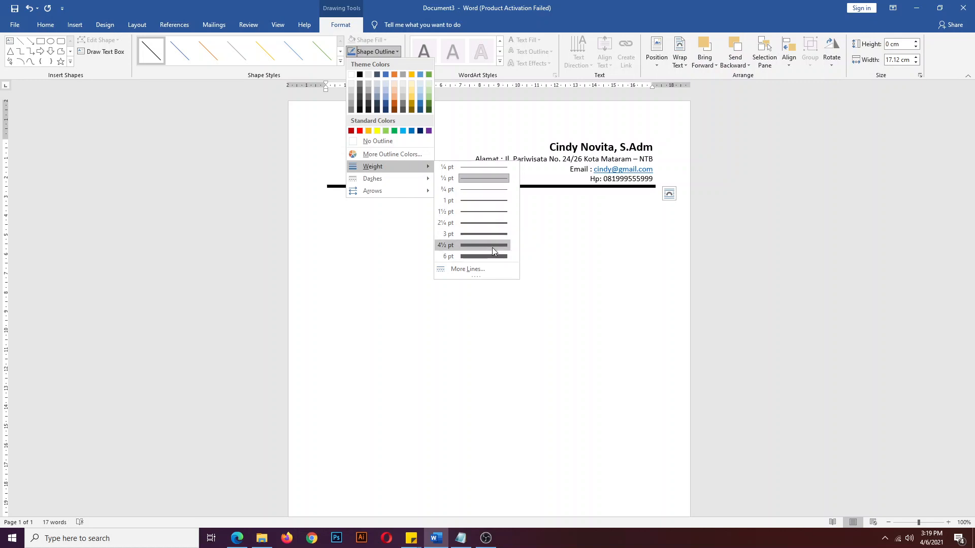
{"action": "left_click", "coordinate": [487, 216]}
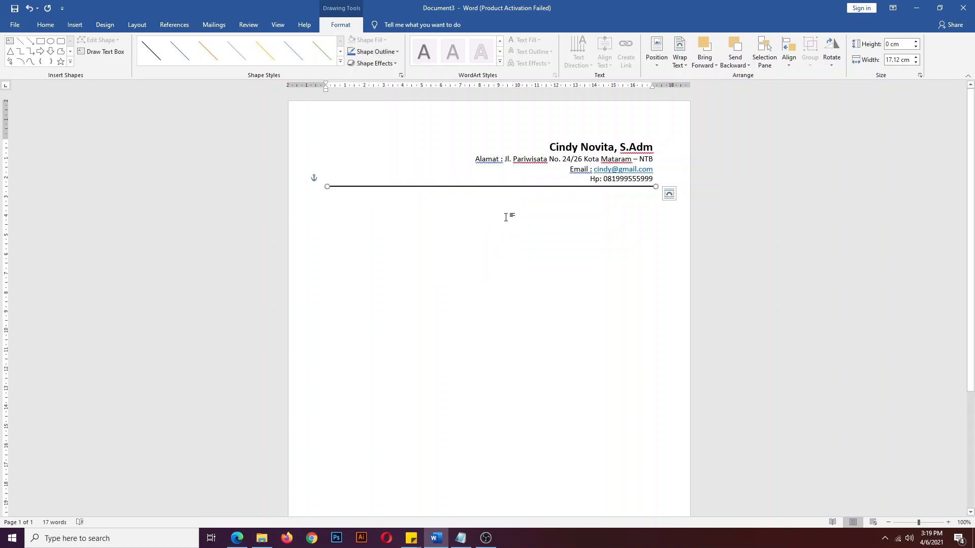
{"action": "left_click", "coordinate": [511, 217]}
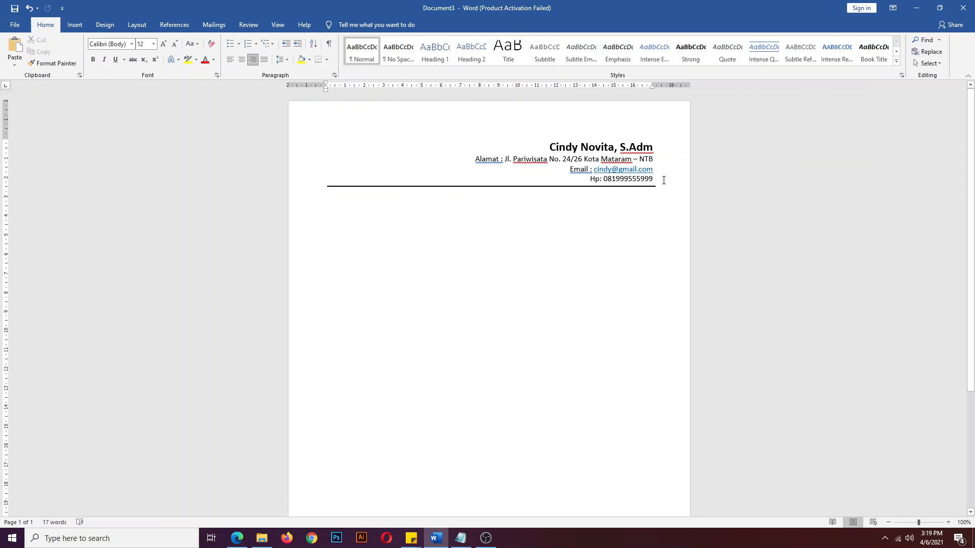
- Add a right-aligned 'Mataram, 7 April 2021' date line, then return the next line to left alignment
{"action": "key", "text": "Return"}
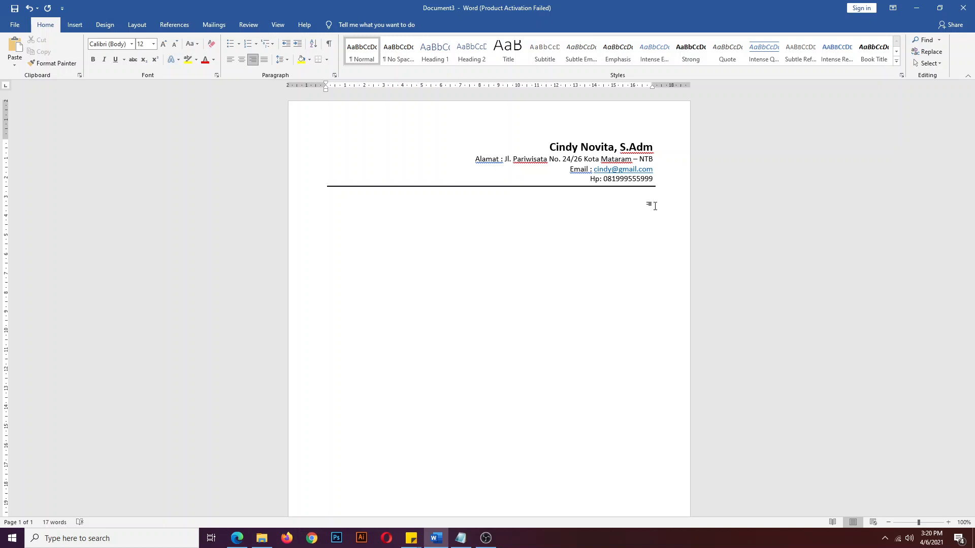
{"action": "left_click", "coordinate": [231, 63]}
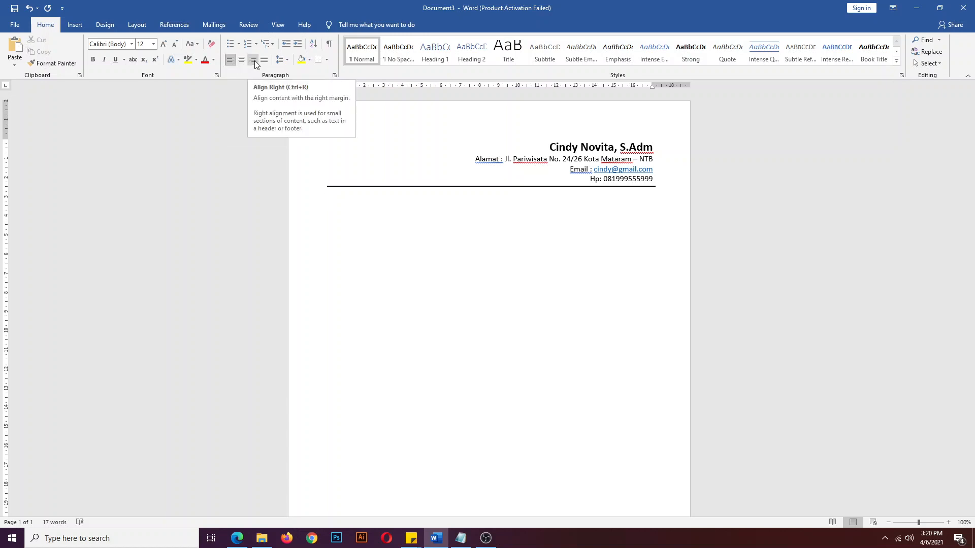
{"action": "left_click", "coordinate": [254, 60]}
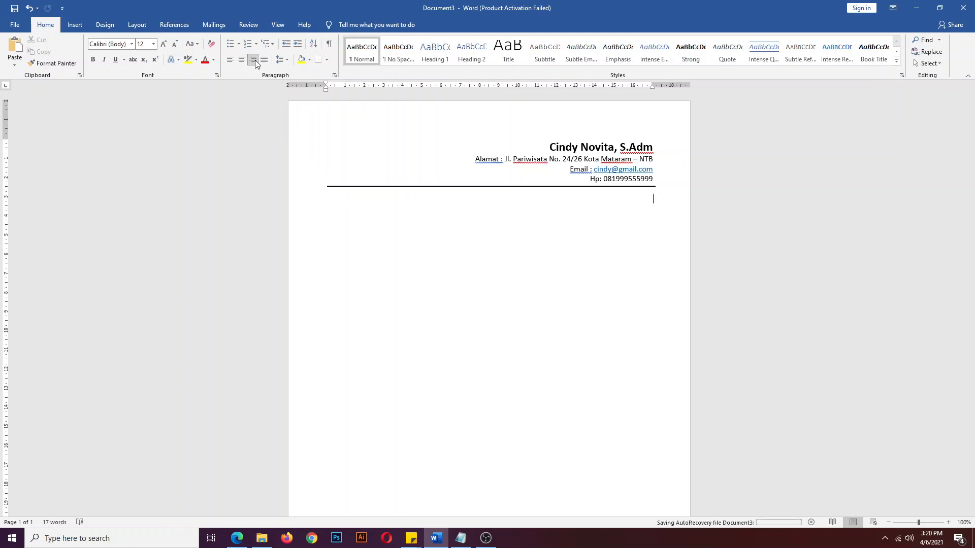
{"action": "type", "text": "Mataram,"}
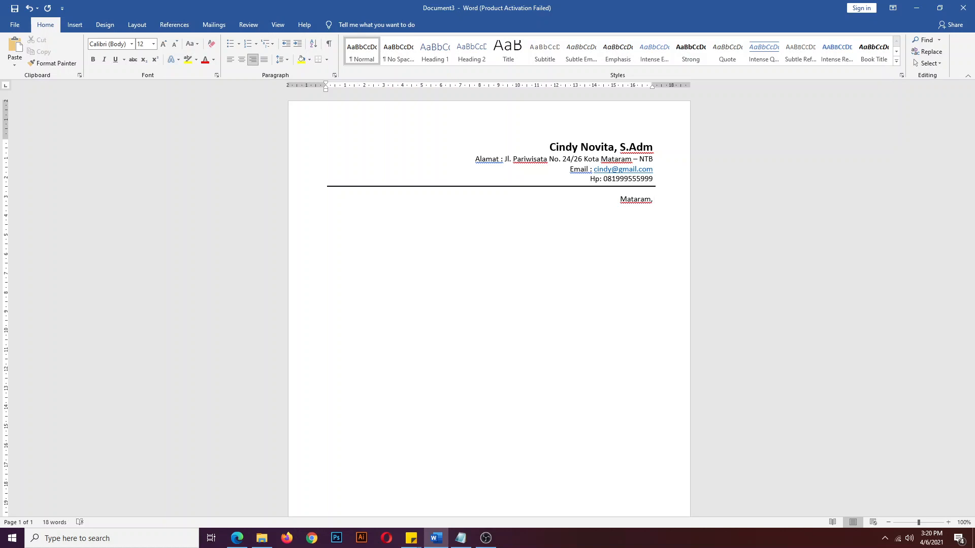
{"action": "type", "text": "7 April 2021"}
{"action": "key", "text": "Return"}
{"action": "left_click", "coordinate": [233, 62]}
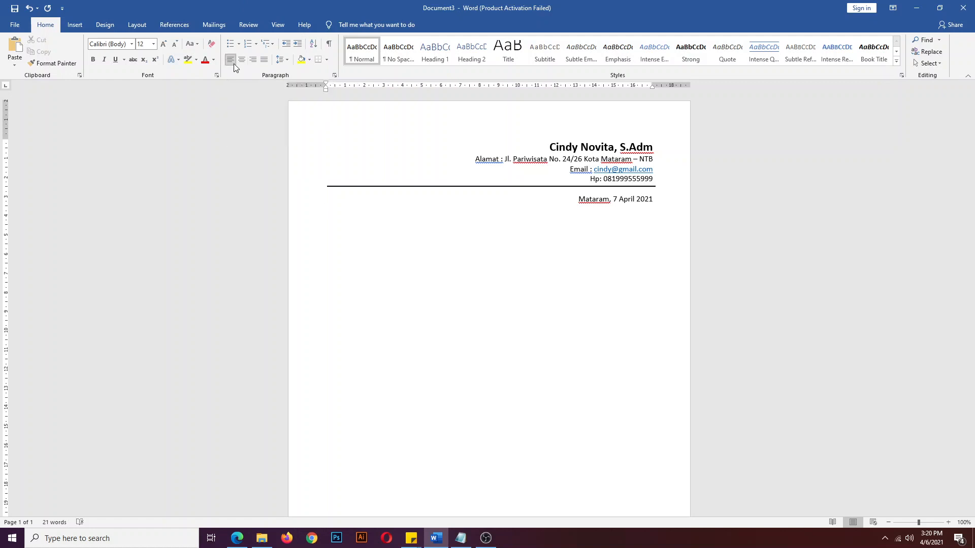
- Add 'Hal : Lamaran Pekerjaan' and 'Lampiran : 3 Berkas' lines with colons aligned by a tab stop
{"action": "type", "text": "Hal"}
{"action": "left_click_drag", "start_coordinate": [366, 89], "coordinate": [373, 92]}
{"action": "type", "text": ": Lamaran Pekerjaan"}
{"action": "key", "text": "Return"}
{"action": "type", "text": "Lampiran\t"}
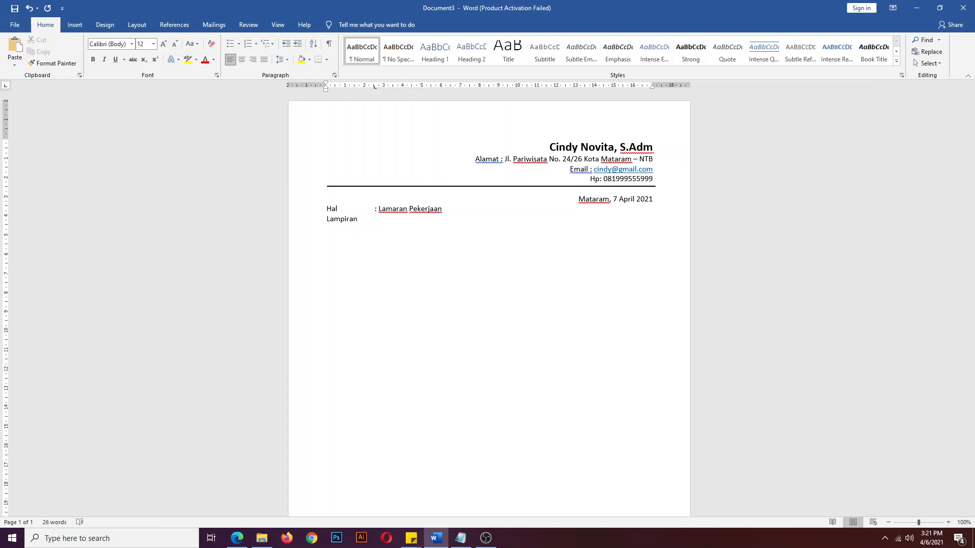
{"action": "type", "text": ": "}
{"action": "type", "text": "1"}
{"action": "key", "text": "BackSpace"}
{"action": "type", "text": "3 Berkas"}
- Add the Yth. addressee block for Manager Personalia Rumah Sakit Kususma Bangsa with its street address, then 'Dengan hormat,'
{"action": "key", "text": "Return"}
{"action": "key", "text": "Return"}
{"action": "type", "text": "Yth."}
{"action": "key", "text": "BackSpace"}
{"action": "key", "text": "Return"}
{"action": "type", "text": "Manager Personal"}
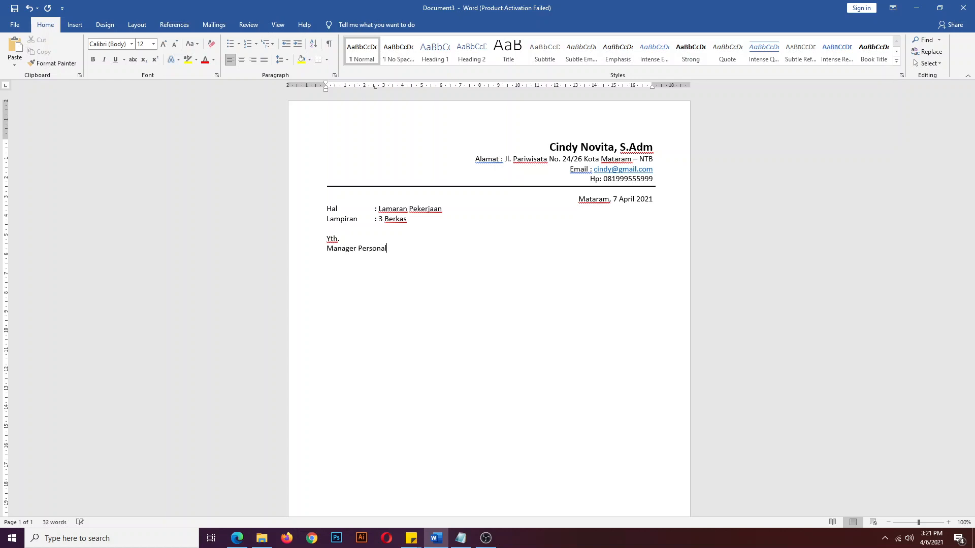
{"action": "type", "text": "ia "}
{"action": "type", "text": "Rumah S"}
{"action": "type", "text": "akit Kusus"}
{"action": "type", "text": "ma Bangsa"}
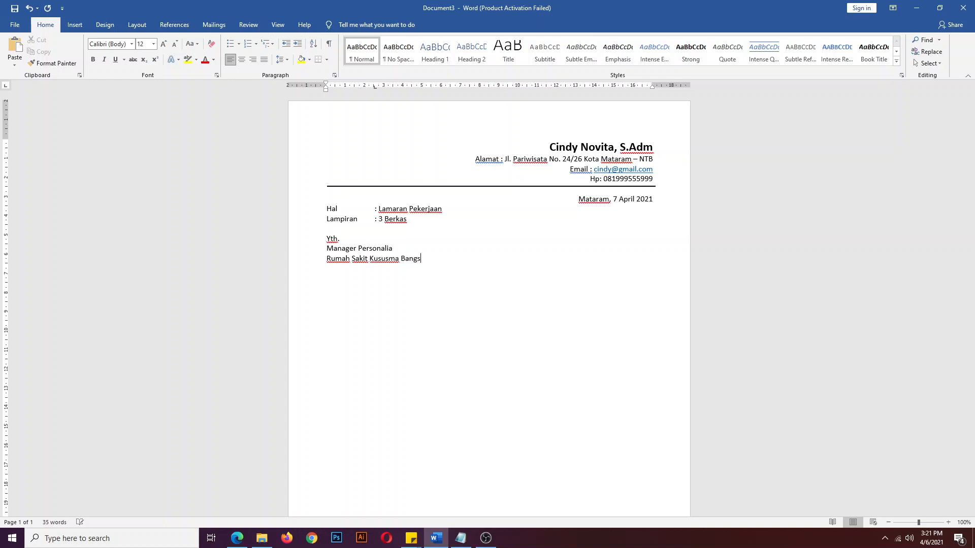
{"action": "key", "text": "Return"}
{"action": "type", "text": "Jl. Pariwisata N"}
{"action": "key", "text": "BackSpace"}
{"action": "key", "text": "BackSpace"}
{"action": "key", "text": "BackSpace"}
{"action": "key", "text": "BackSpace"}
{"action": "key", "text": "BackSpace"}
{"action": "key", "text": "BackSpace"}
{"action": "key", "text": "BackSpace"}
{"action": "key", "text": "BackSpace"}
{"action": "key", "text": "BackSpace"}
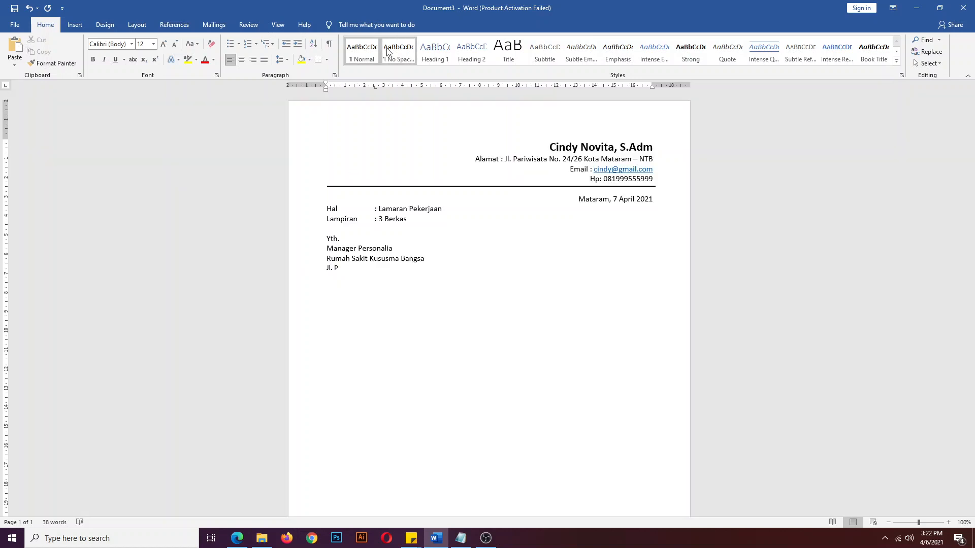
{"action": "key", "text": "BackSpace"}
{"action": "type", "text": "B"}
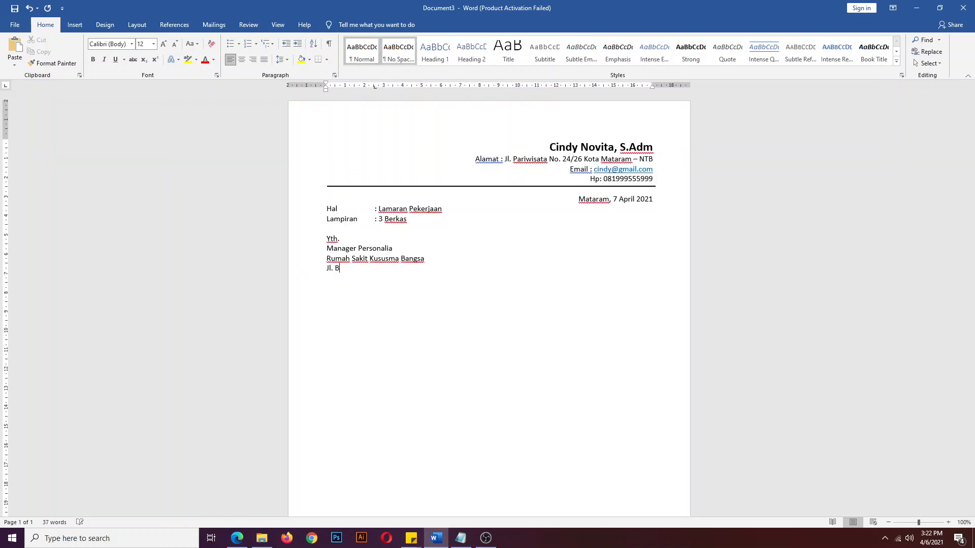
{"action": "type", "text": "ungkarno No 21 Kota Mataram "}
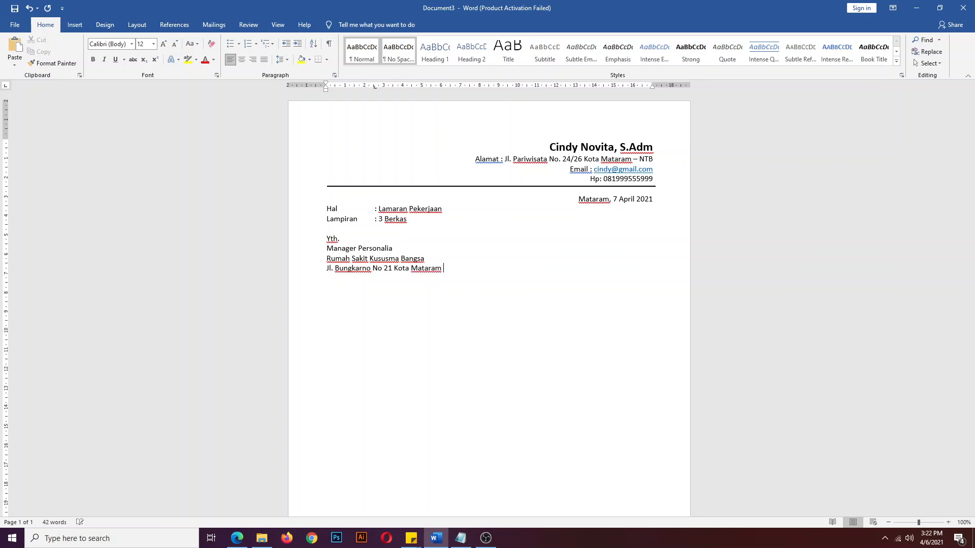
{"action": "type", "text": "- NTB"}
{"action": "key", "text": "Return"}
{"action": "type", "text": "Dengan hormat,"}
- Write the first-line-indented opening paragraph citing jobstreet.com and applying for the Sekretaris Direktur vacancy
{"action": "key", "text": "Return"}
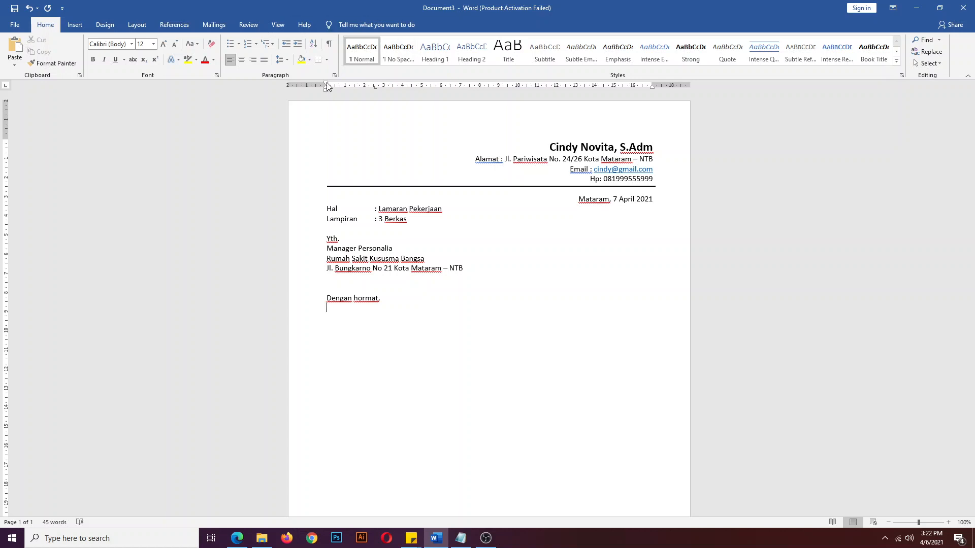
{"action": "left_click_drag", "start_coordinate": [327, 87], "coordinate": [365, 89]}
{"action": "type", "text": "Berdasarkan informasi yang say"}
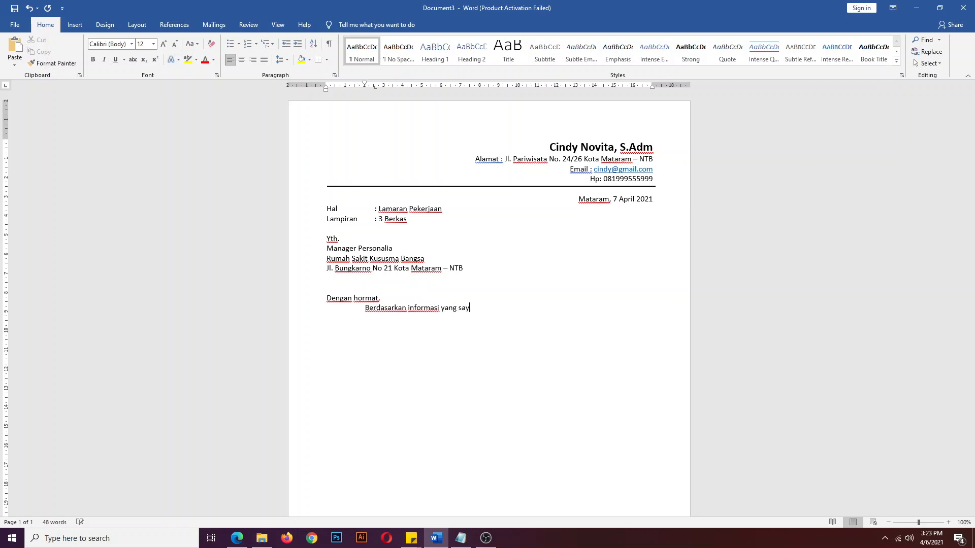
{"action": "type", "text": "a dapatkan melalui"}
{"action": "type", "text": "jobstreet"}
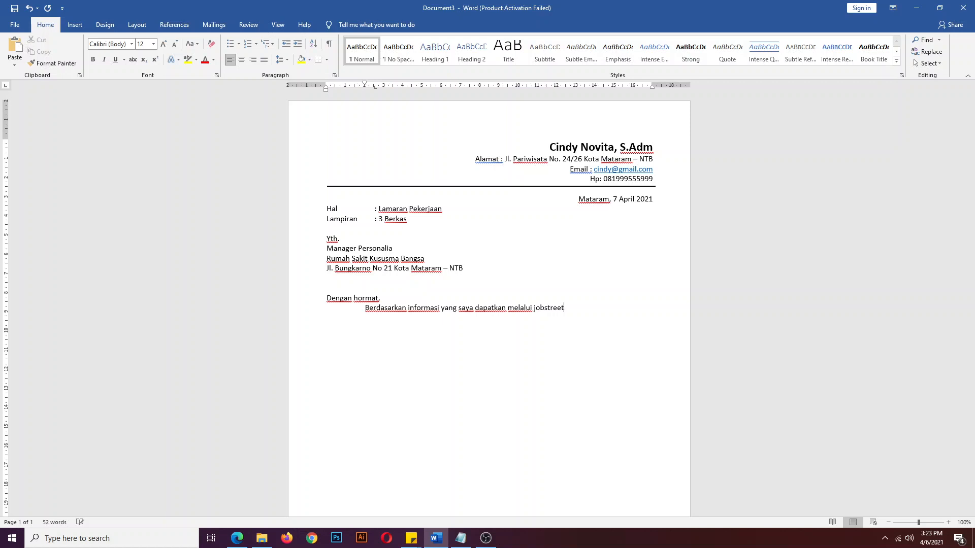
{"action": "type", "text": ".com"}
{"action": "type", "text": "bahwa"}
{"action": "type", "text": " per"}
{"action": "type", "text": "usahaan "}
{"action": "type", "text": "yang Bapak"}
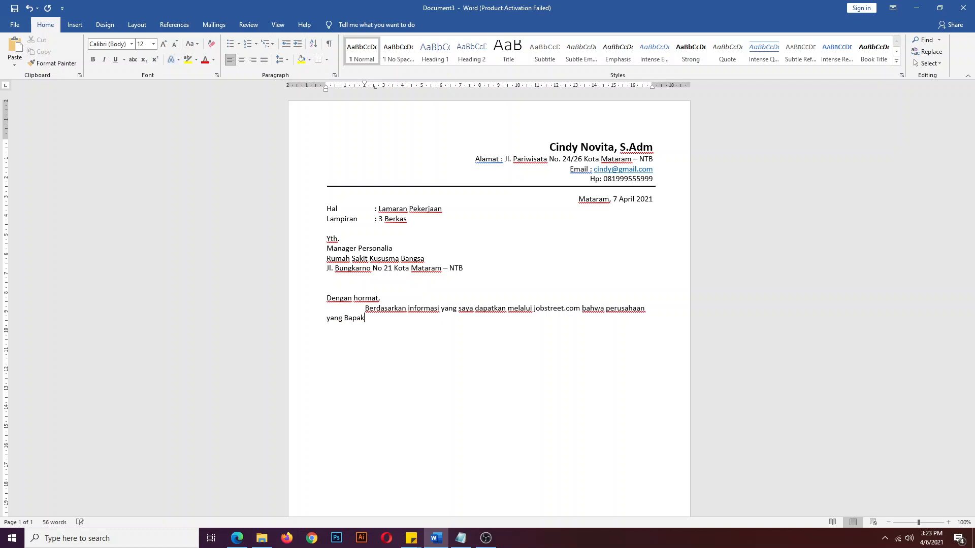
{"action": "type", "text": "/ Ibu pimpin membutuhkan Sekretar"}
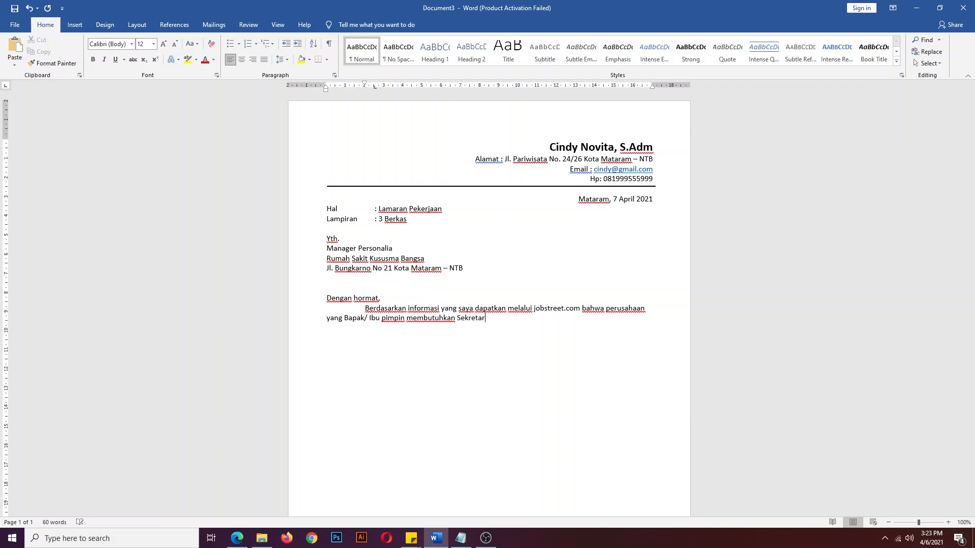
{"action": "type", "text": "is Direktur."}
{"action": "type", "text": "Oleh karena itu "}
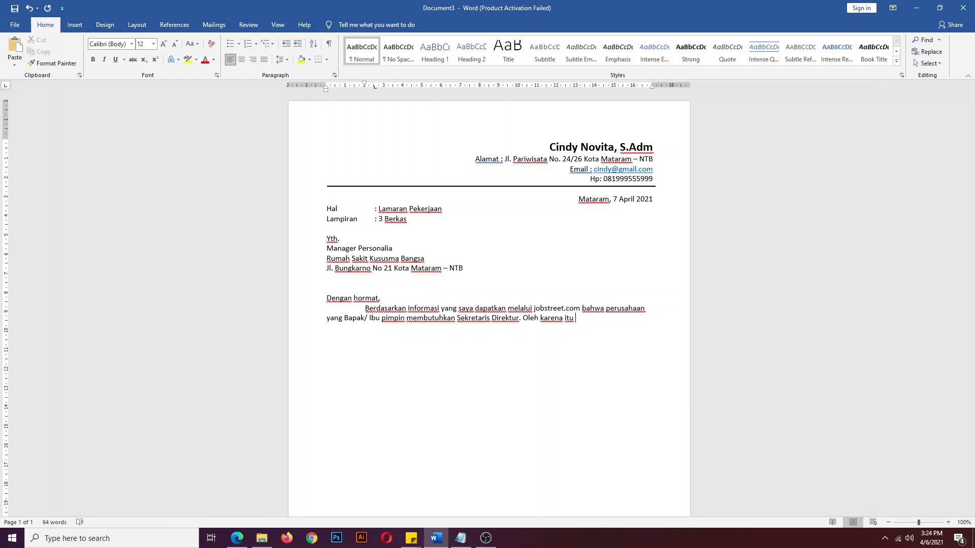
{"action": "type", "text": "dengan ini"}
{"action": "type", "text": " saya mengaj"}
{"action": "type", "text": "ukan la"}
{"action": "type", "text": "ma"}
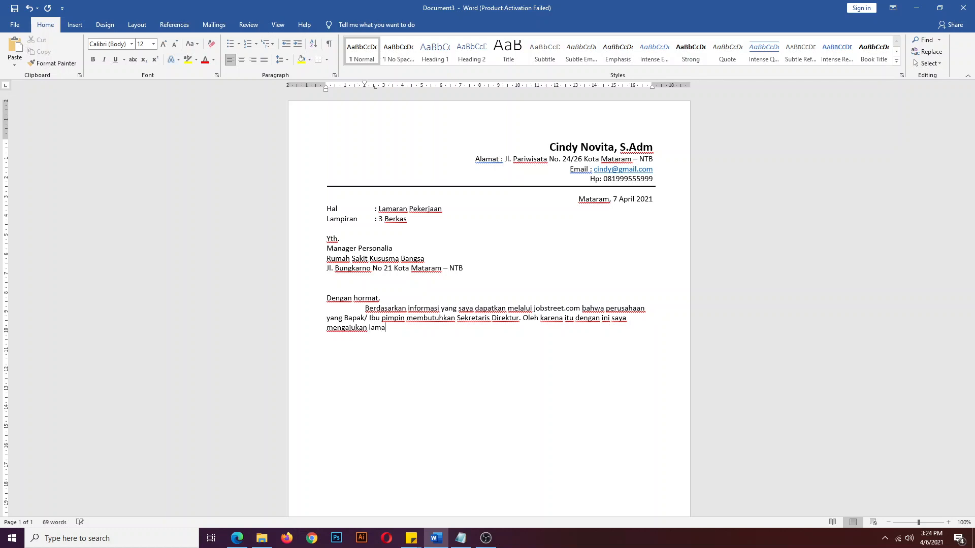
{"action": "type", "text": "ran pekerjaa"}
{"action": "type", "text": "n untuk mengisi lowo"}
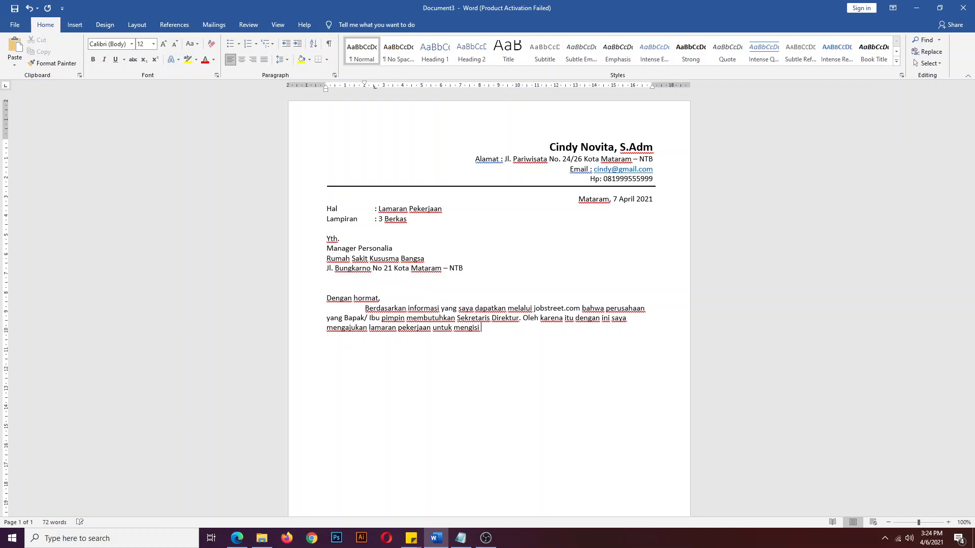
{"action": "type", "text": "ngan tersebut."}
{"action": "left_click", "coordinate": [629, 308]}
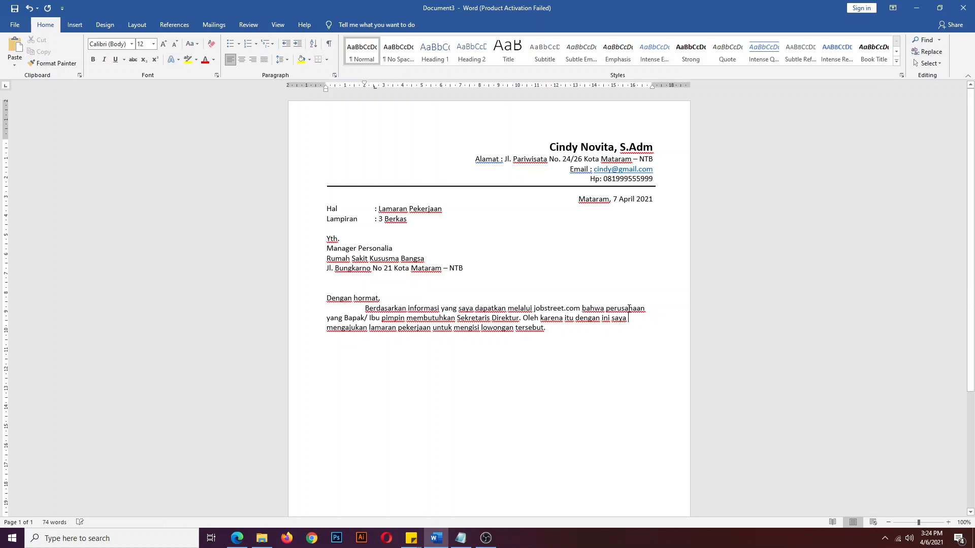
- Justify the opening paragraph, then add an unindented 'Adapun identitas saya sebagai berikut' line and a 'Nama' label
{"action": "left_click", "coordinate": [264, 60]}
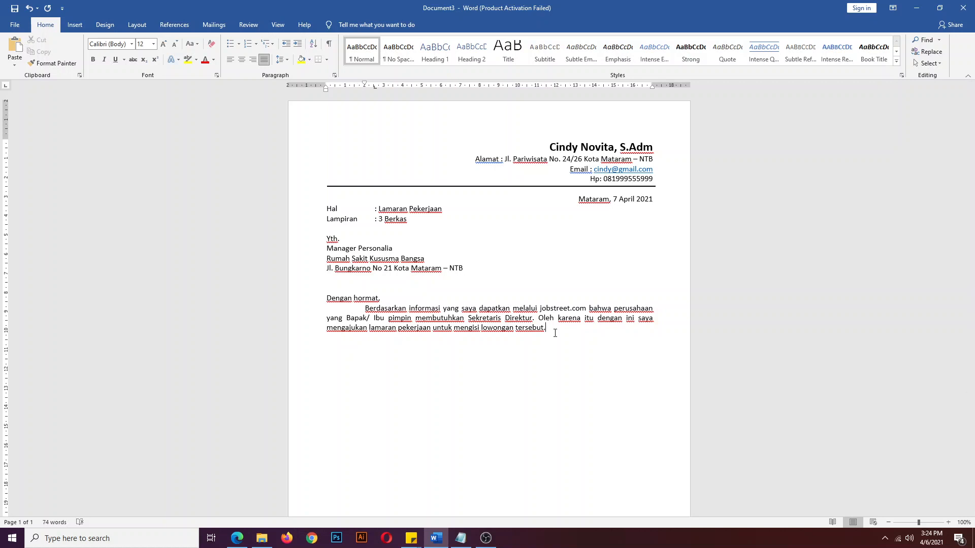
{"action": "key", "text": "Return"}
{"action": "type", "text": "Adapun identitas saya sebagai "}
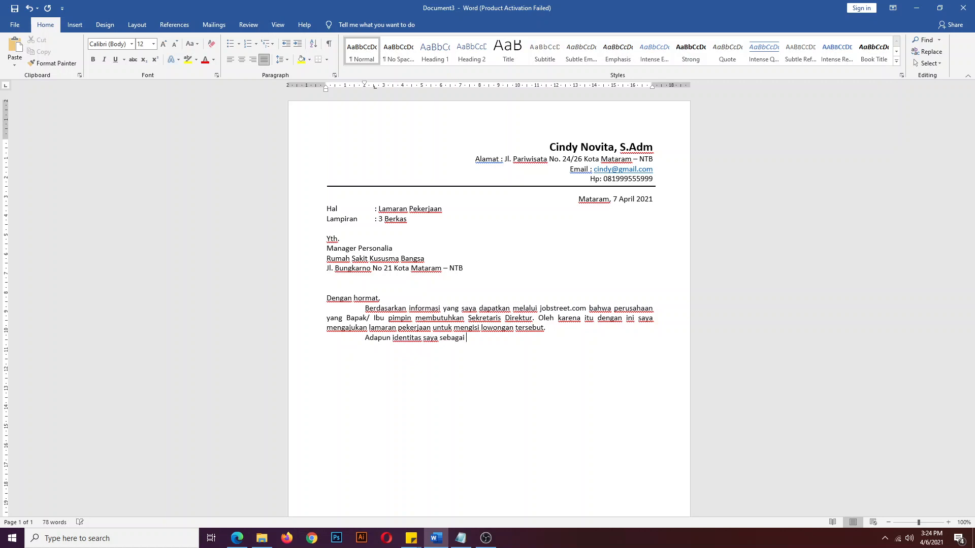
{"action": "type", "text": "berikut:"}
{"action": "left_click_drag", "start_coordinate": [364, 84], "coordinate": [326, 86]}
{"action": "type", "text": "Nama"}
- Enter the applicant's full name, Tempat Lahir Mataram, and the Tanggal Lahir birth date
{"action": "key", "text": "Tab"}
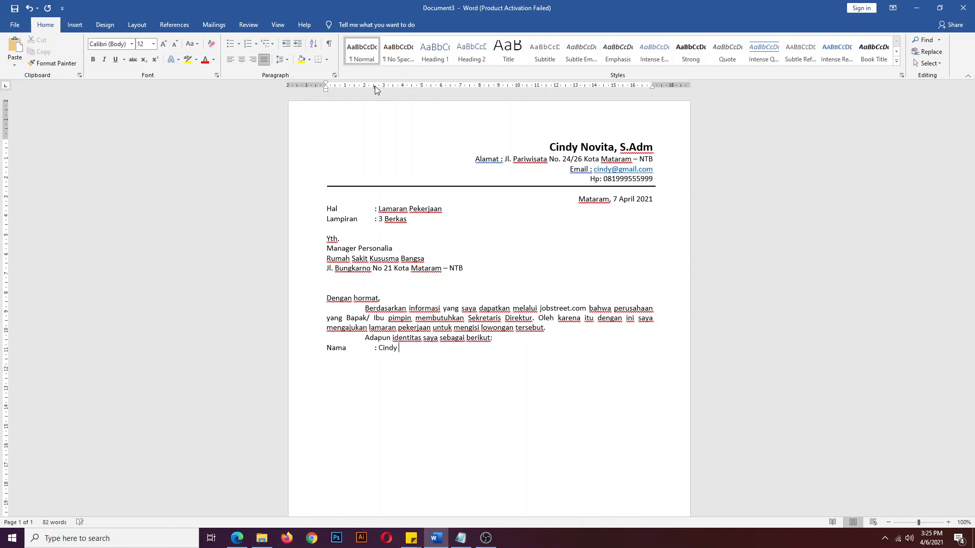
{"action": "key", "text": "Return"}
{"action": "type", "text": "Tempat Lahir :"}
{"action": "type", "text": "Mataram "}
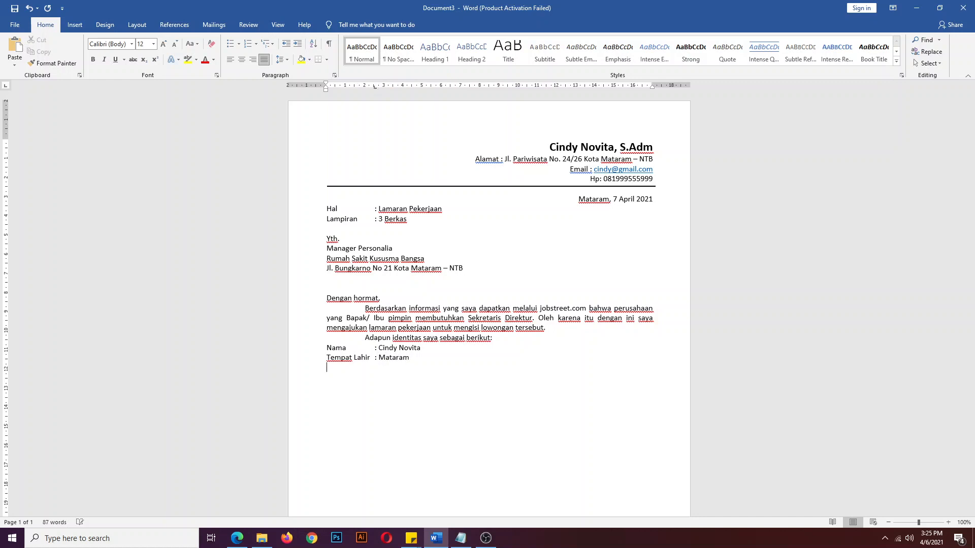
{"action": "type", "text": "Tanggal Lahir"}
{"action": "key", "text": "Tab"}
{"action": "type", "text": ":"}
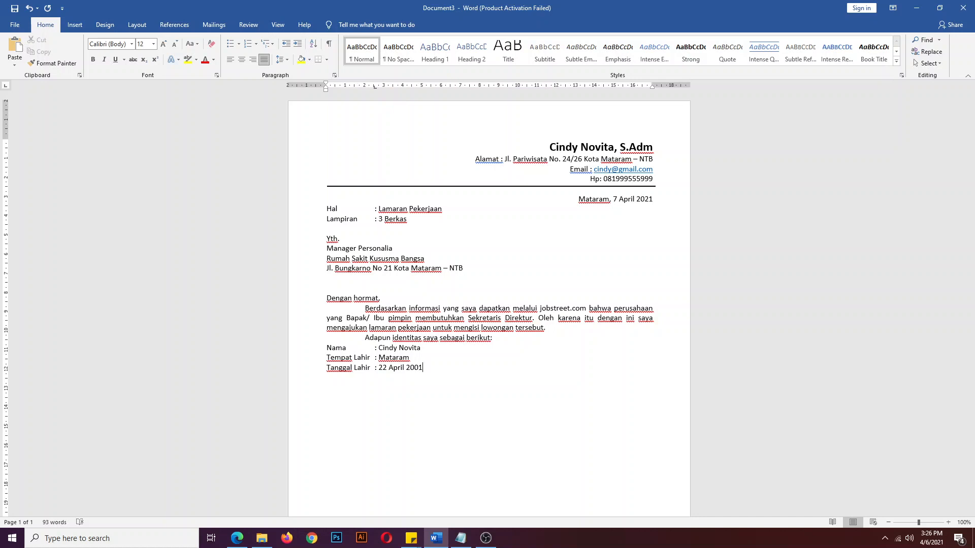
- Add the Alamat Asal line with the applicant's home address, then an 'Alamat Sekarang' label
{"action": "type", "text": "Alamat"}
{"action": "type", "text": "Asal\t"}
{"action": "type", "text": ":"}
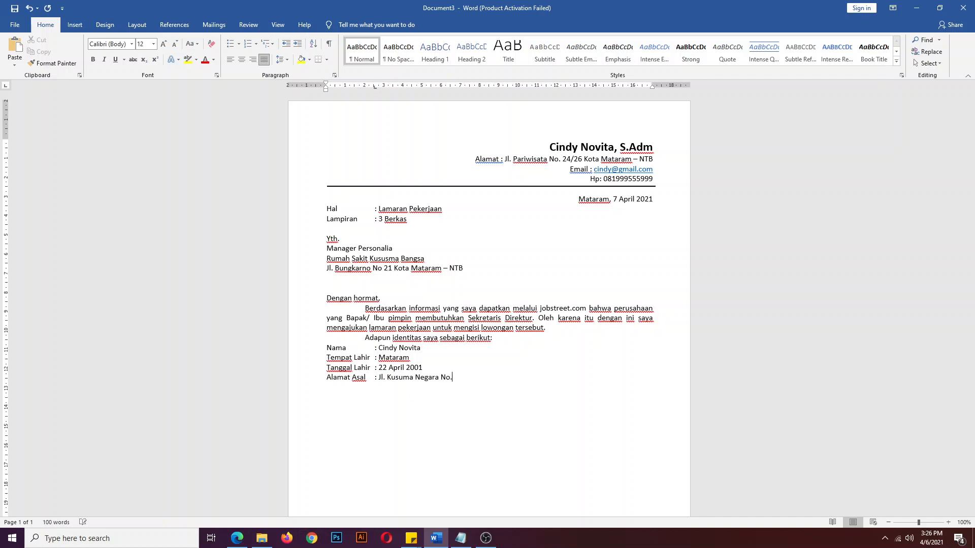
{"action": "type", "text": "Alamat Sekara"}
{"action": "type", "text": "ng"}
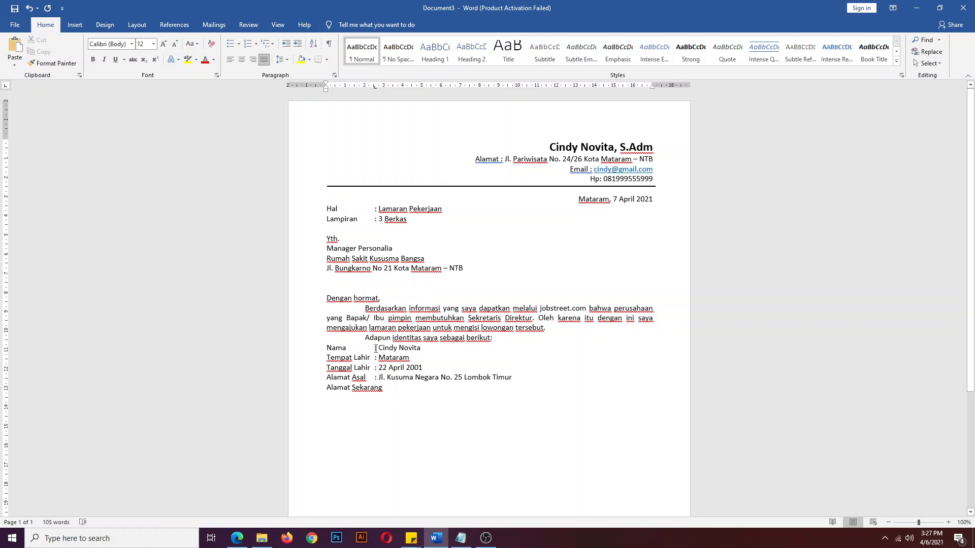
- Move the identity list's value tab stop further right so every colon clears 'Alamat Sekarang'
{"action": "left_click_drag", "start_coordinate": [374, 348], "coordinate": [405, 389]}
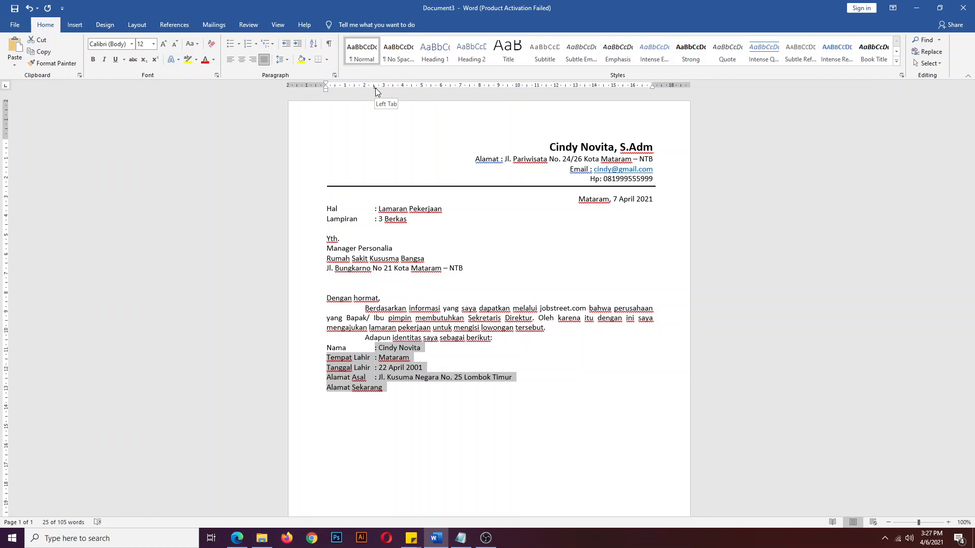
{"action": "mouse_move", "coordinate": [376, 87]}
{"action": "left_mouse_down"}
{"action": "mouse_move", "coordinate": [398, 100]}
{"action": "mouse_move", "coordinate": [374, 98]}
{"action": "mouse_move", "coordinate": [401, 110]}
{"action": "mouse_move", "coordinate": [391, 89]}
{"action": "mouse_move", "coordinate": [405, 95]}
{"action": "left_mouse_up"}
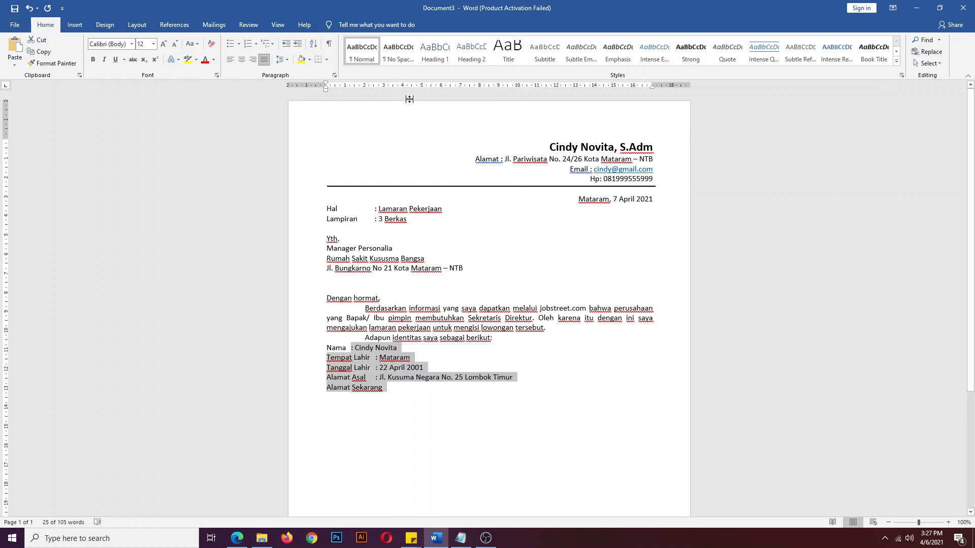
{"action": "key", "text": "ctrl+z"}
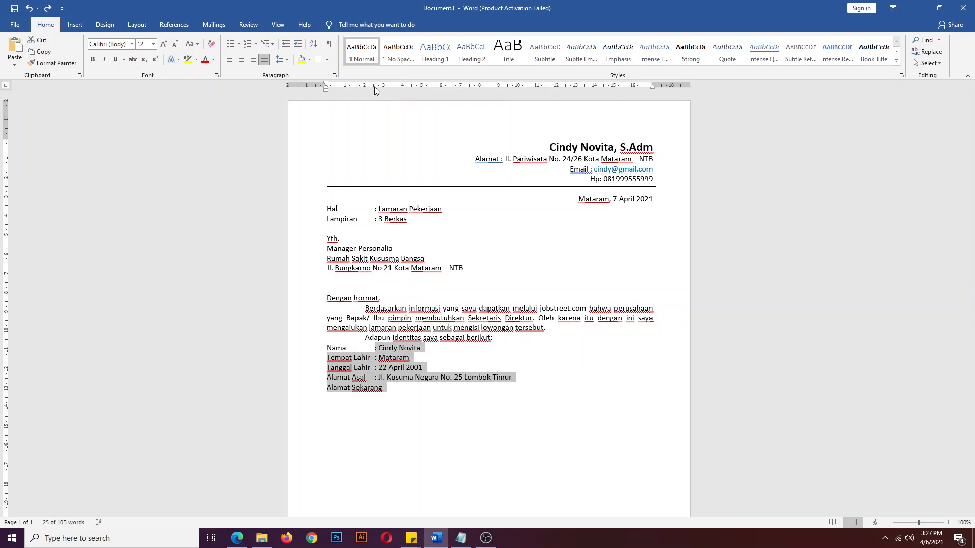
{"action": "left_click_drag", "start_coordinate": [374, 87], "coordinate": [402, 87]}
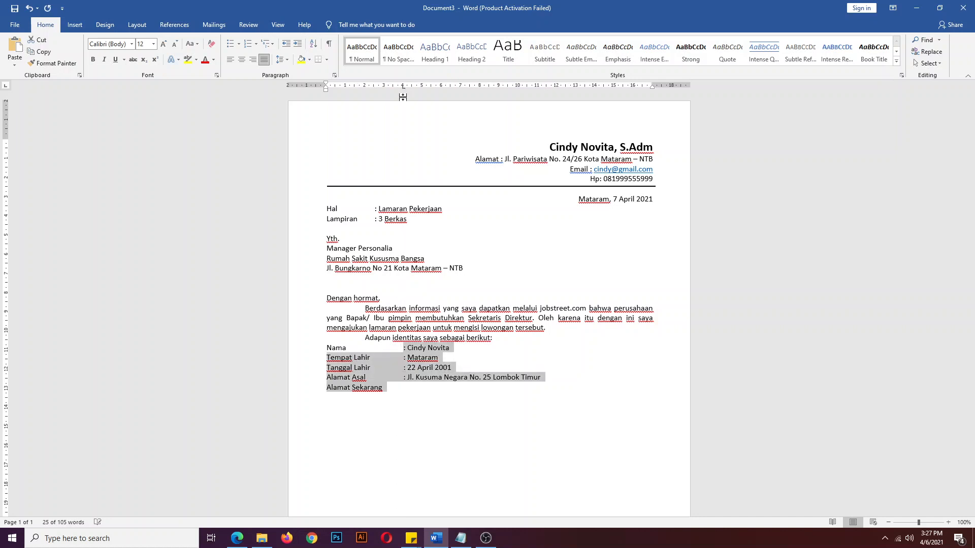
{"action": "left_click", "coordinate": [412, 389]}
{"action": "key", "text": "Tab"}
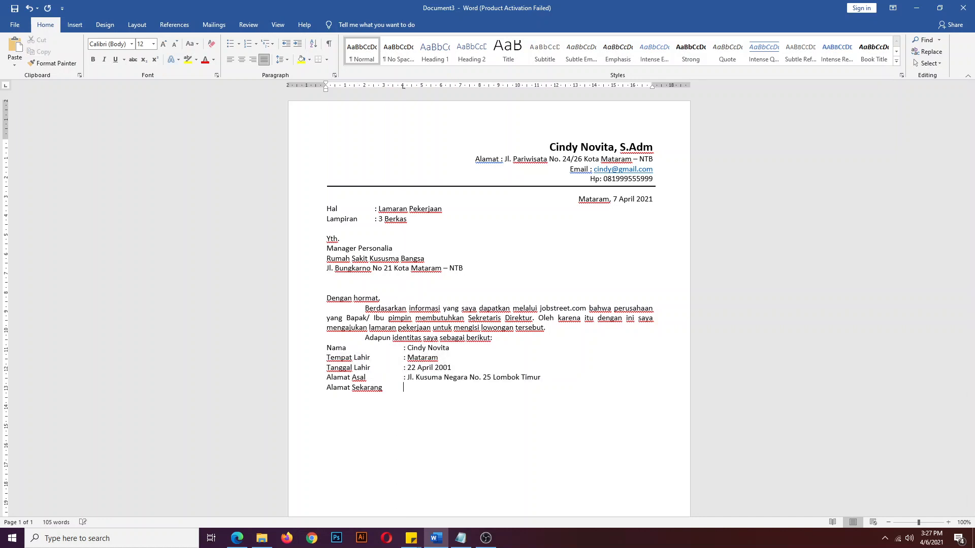
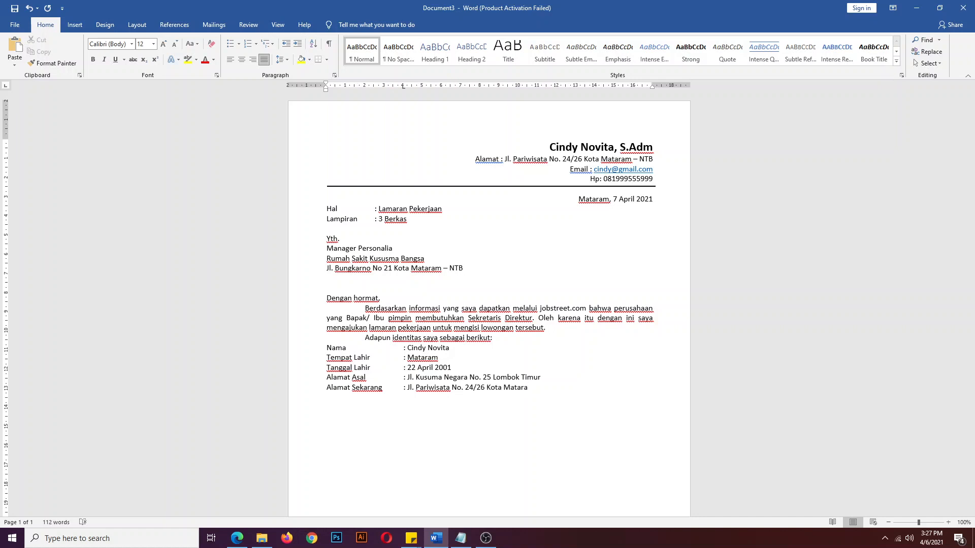
- Enter the applicant's current street address after the colon on the Alamat Sekarang line
{"action": "key", "text": "Return"}
- Insert a blank line after 'berikut' and give the paragraph below the list a first-line indent
{"action": "left_click", "coordinate": [517, 335]}
{"action": "key", "text": "Return"}
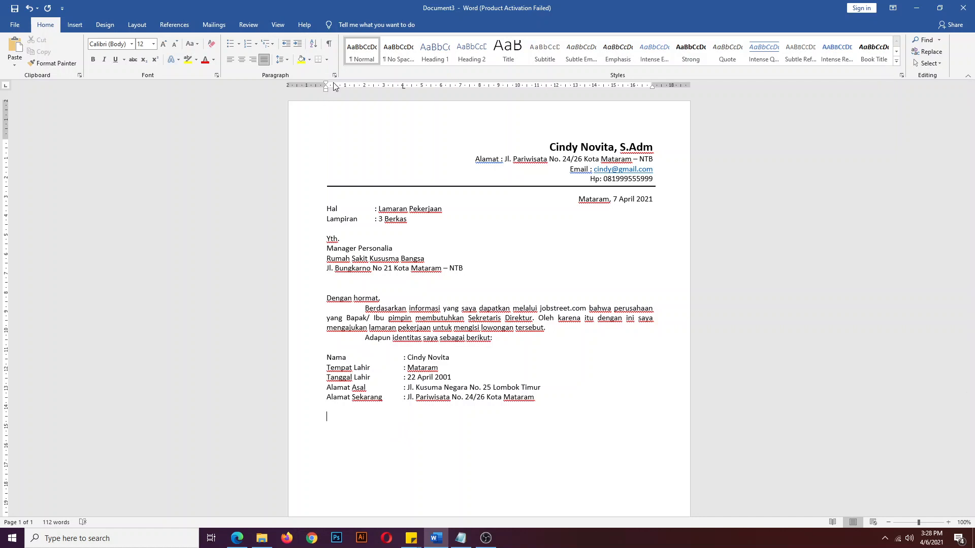
{"action": "mouse_move", "coordinate": [325, 84]}
{"action": "left_mouse_down"}
{"action": "mouse_move", "coordinate": [365, 104]}
{"action": "mouse_move", "coordinate": [365, 86]}
{"action": "left_mouse_up"}
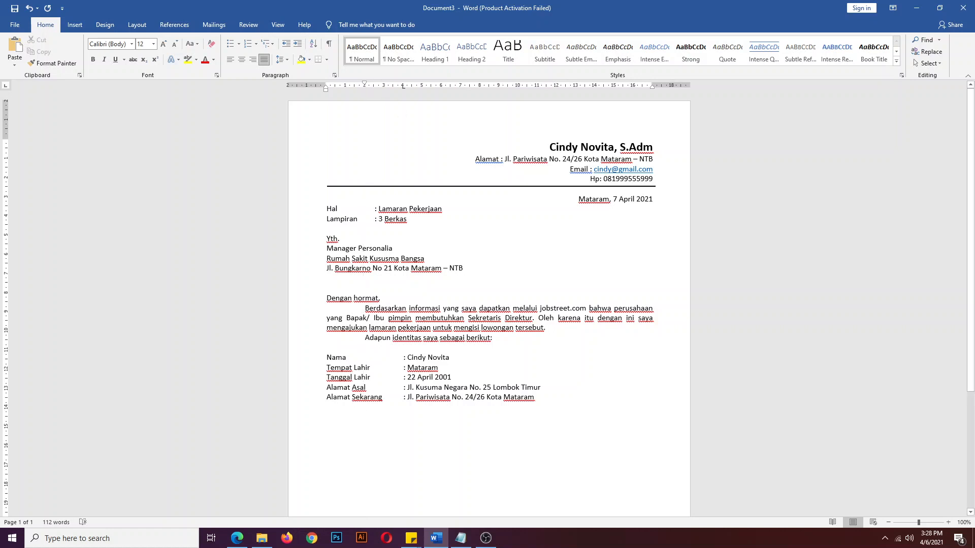
- Type 'Saya wanita berusia 20 Tahun memiliki motivasi yang tinggi, ulet, rajin serta jujur dalam berkerja dan berpengalaman sebagai'
{"action": "type", "text": "Saya adalah "}
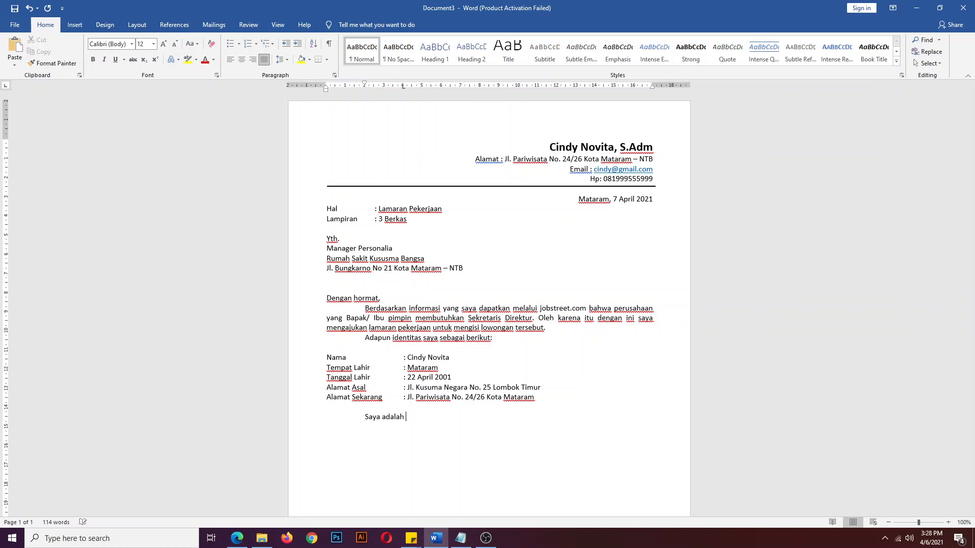
{"action": "type", "text": "w"}
{"action": "key", "text": "BackSpace"}
{"action": "key", "text": "BackSpace"}
{"action": "key", "text": "BackSpace"}
{"action": "key", "text": "BackSpace"}
{"action": "key", "text": "BackSpace"}
{"action": "key", "text": "BackSpace"}
{"action": "key", "text": "BackSpace"}
{"action": "key", "text": "BackSpace"}
{"action": "type", "text": "wanita berusia"}
{"action": "type", "text": "20 Tahun"}
{"action": "type", "text": "mem"}
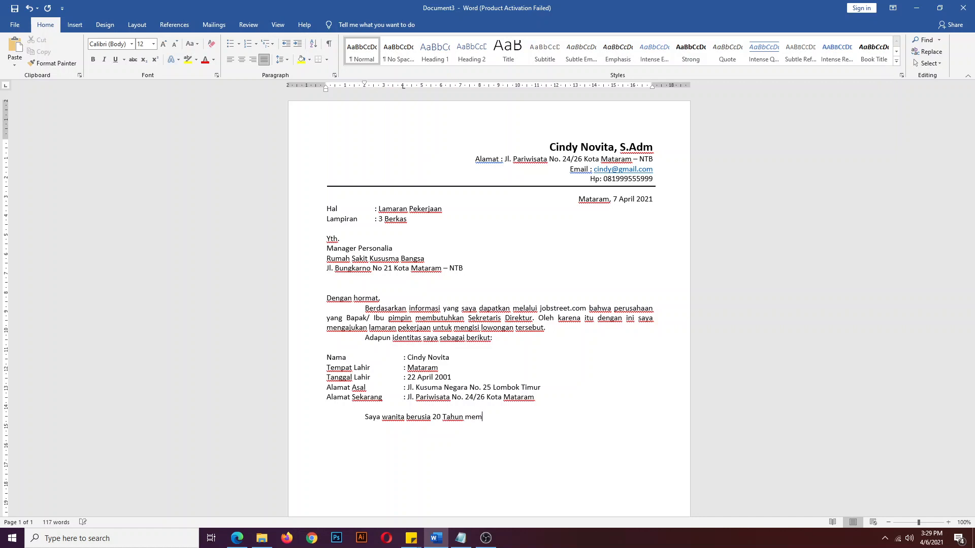
{"action": "type", "text": "iliki motivasi yang tingg"}
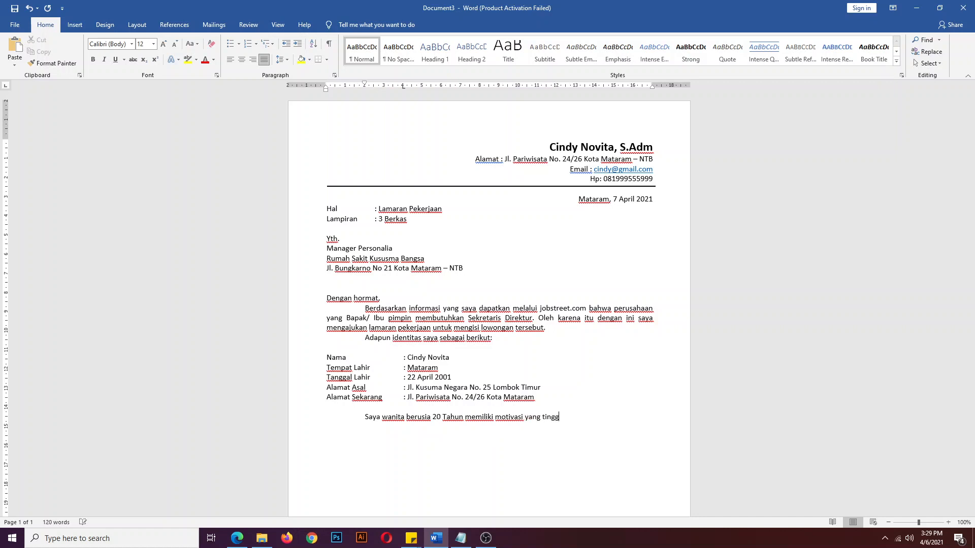
{"action": "type", "text": "i, ulet"}
{"action": "key", "text": "BackSpace"}
{"action": "type", "text": ", rajin serta jujur dalam ber"}
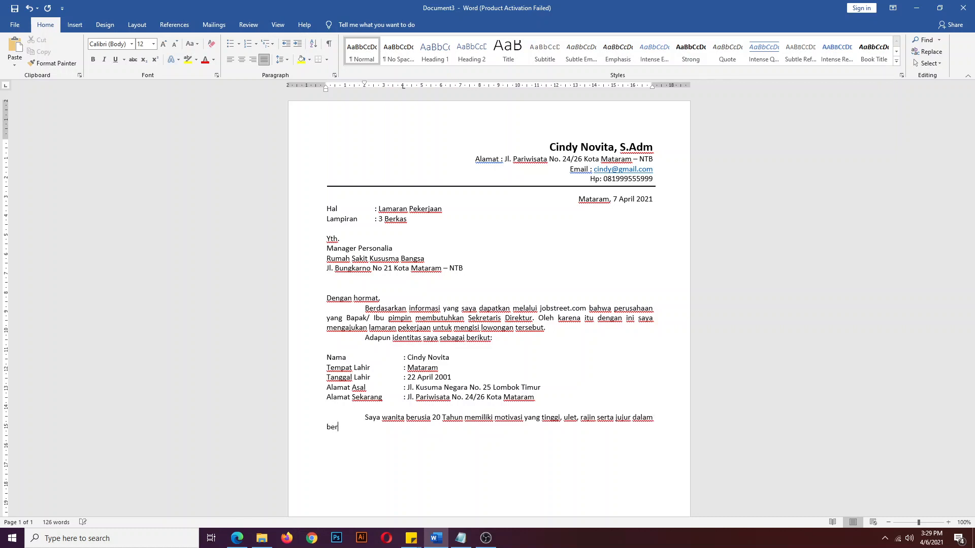
{"action": "type", "text": "kerja"}
{"action": "type", "text": "dan berpengalaman sebagai Sekretaris Manager di salah satu Klinik Kecantikan di Kota"}
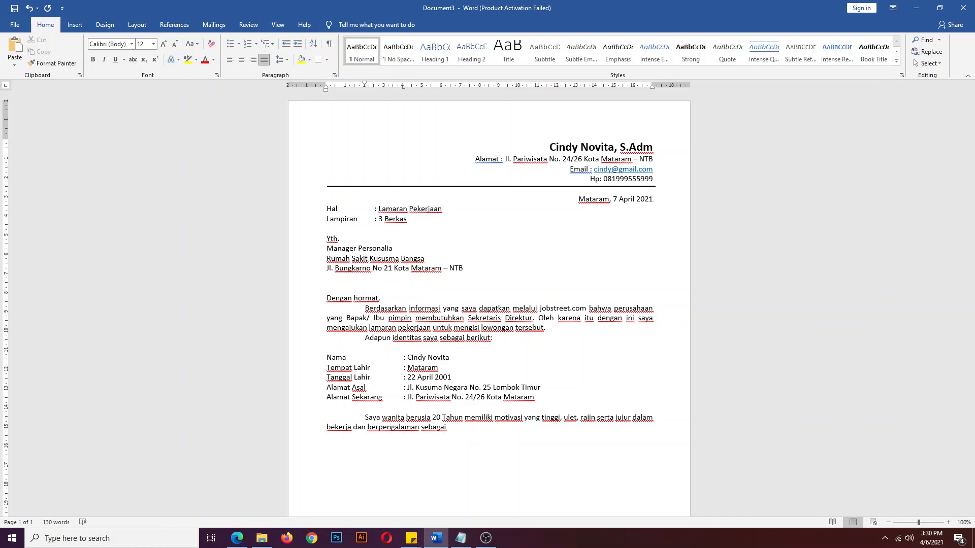
- Add 'Sekretaris Manager di salah satu Klinik Kecantikan di Kota Mataram' and insert 'selama 1 tahun' before 'sebagai'
{"action": "type", "text": "Sekretaris Manager di salah sat"}
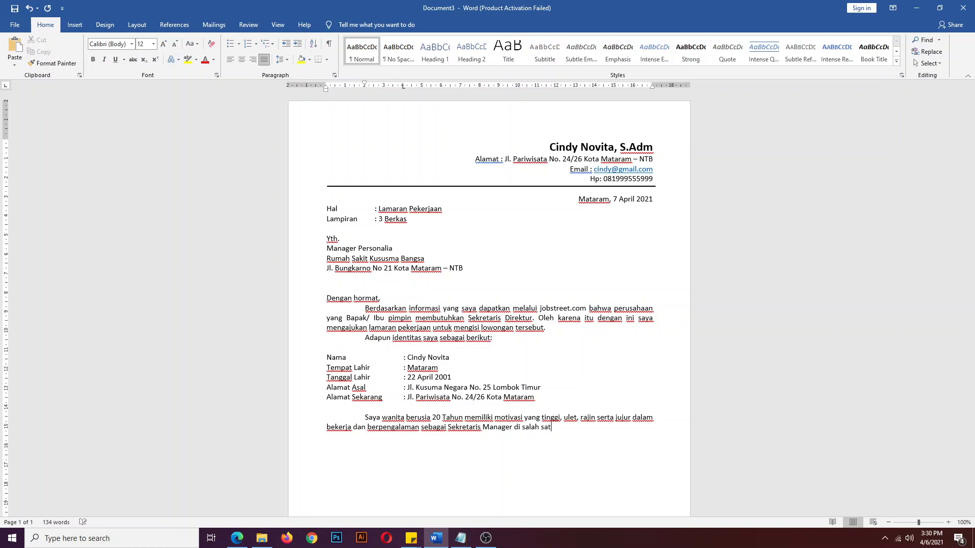
{"action": "type", "text": "u Klinik Kecantikan "}
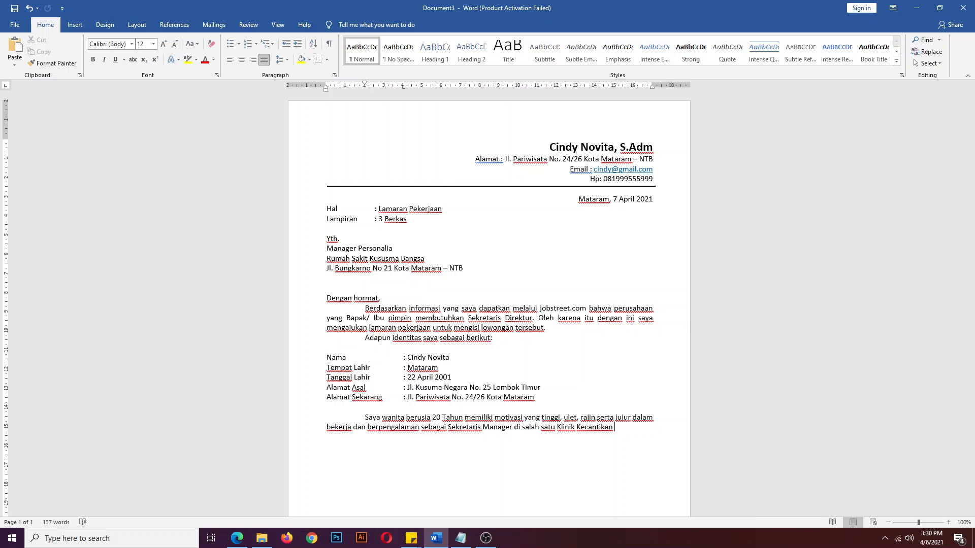
{"action": "type", "text": "di Kota Mataram"}
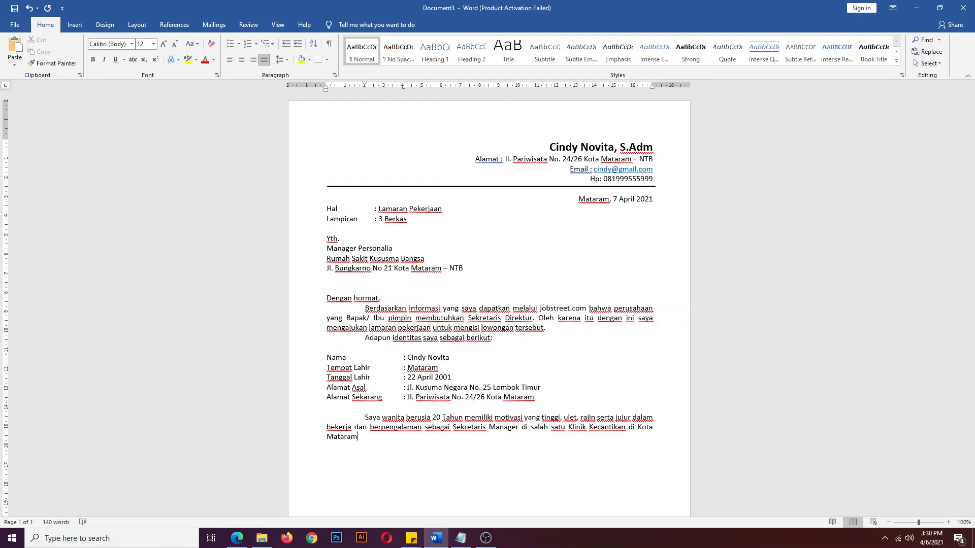
{"action": "left_click", "coordinate": [423, 427]}
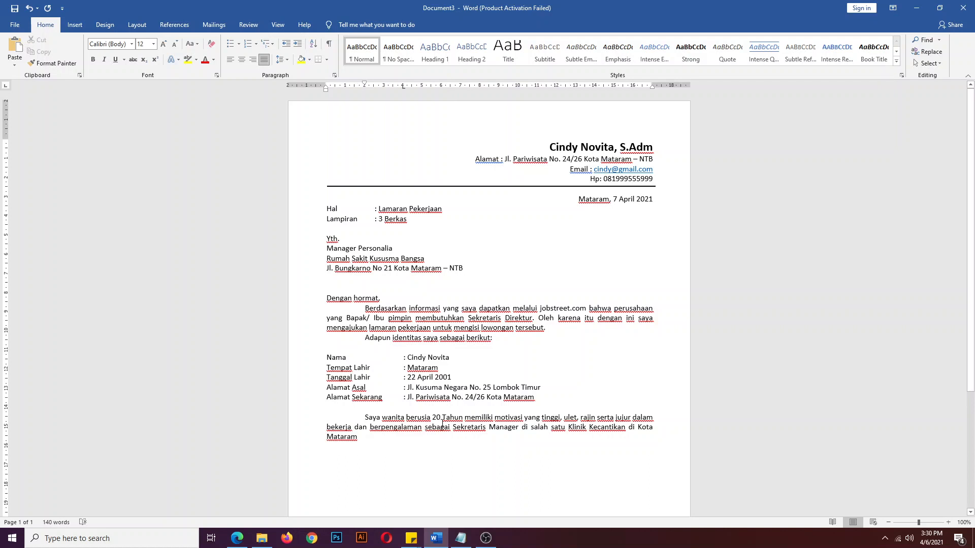
{"action": "type", "text": "sela "}
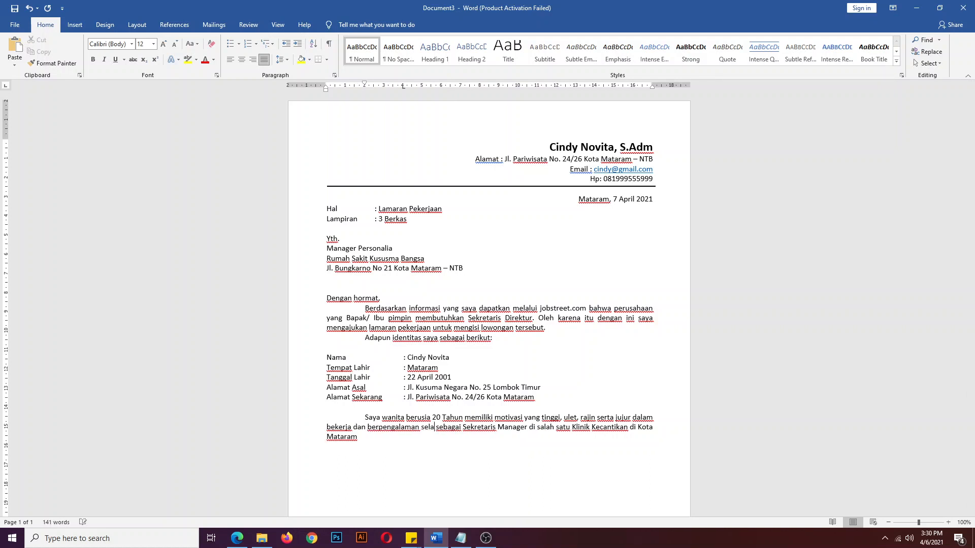
{"action": "type", "text": "ma 1 tahu"}
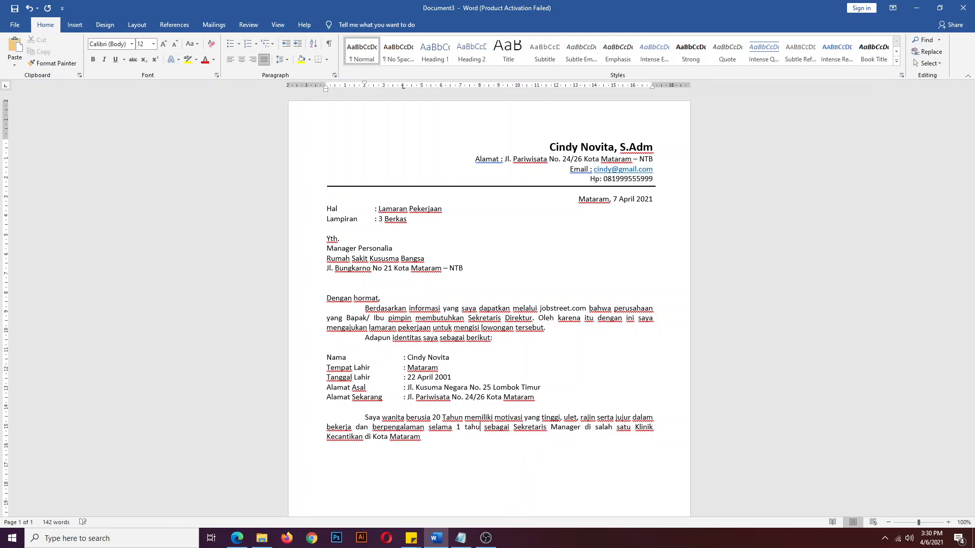
{"action": "type", "text": "n"}
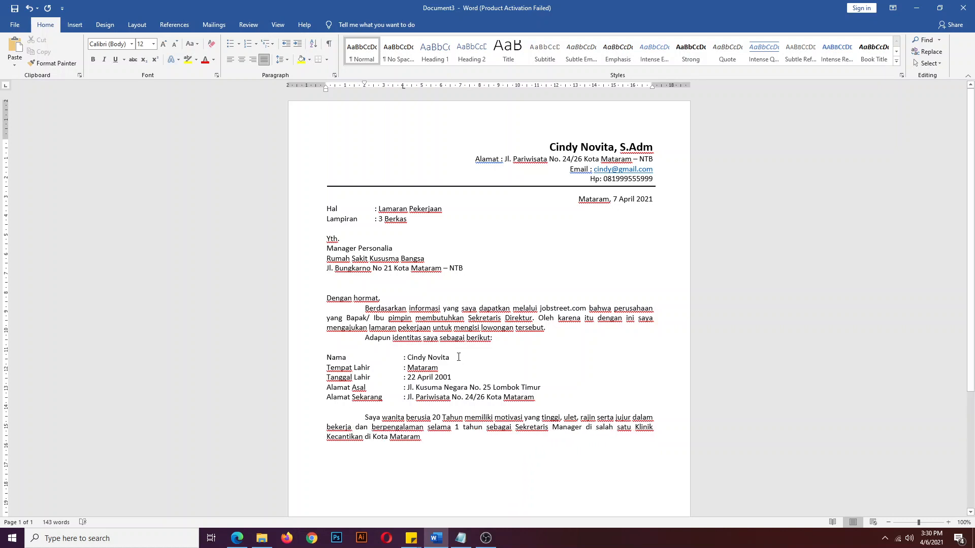
- End the sentence with a period and begin a new paragraph with 'Besar harapan saya'
{"action": "left_click", "coordinate": [449, 435]}
{"action": "type", "text": "."}
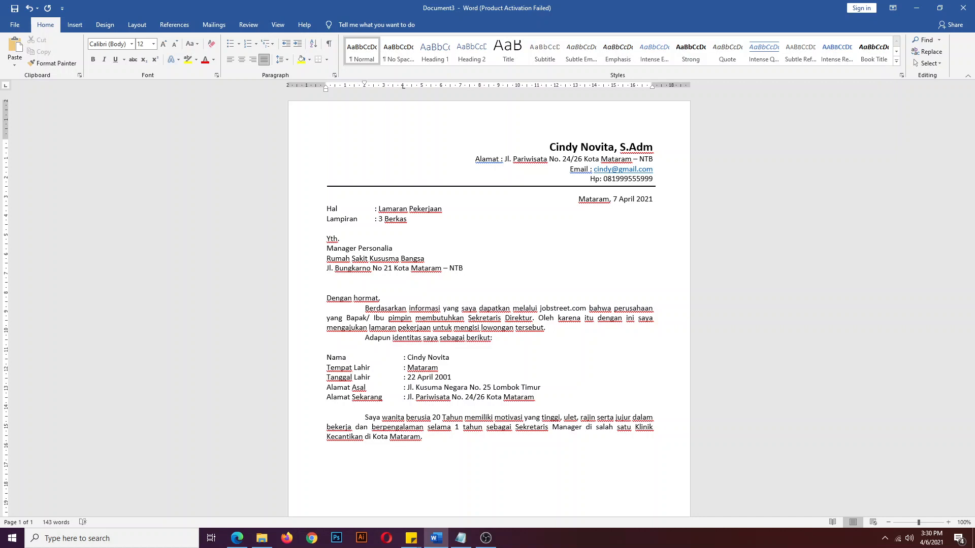
{"action": "key", "text": "Return"}
{"action": "type", "text": "Besar harapan saya untu"}
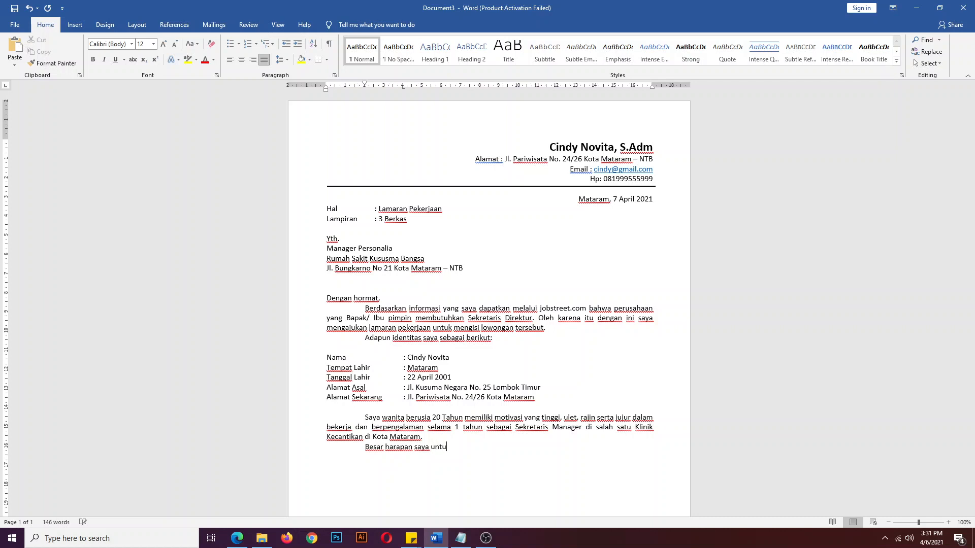
- Continue the paragraph hoping to join the Bapak/Ibu's company and be given 'kesempatan interview'
{"action": "type", "text": "k bergabung diperusahaan yang "}
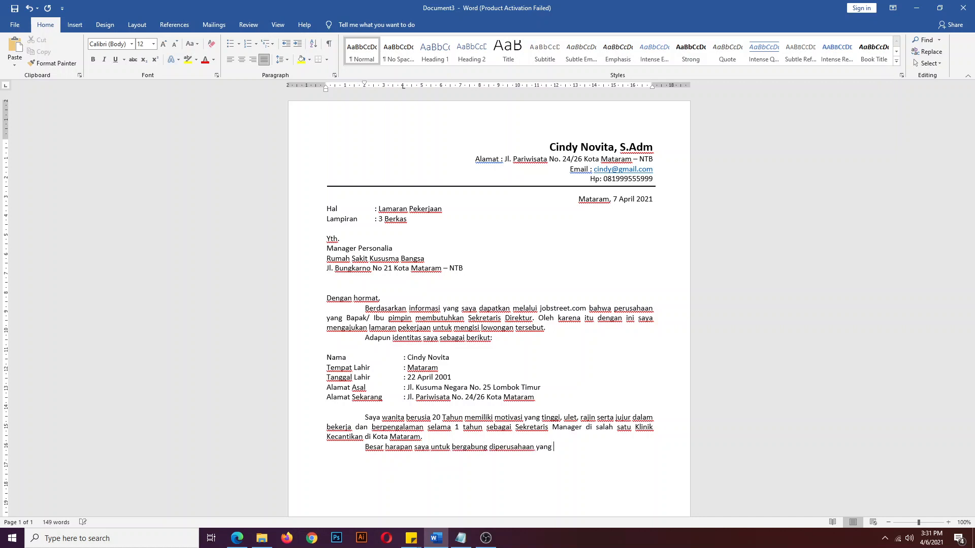
{"action": "type", "text": "Bapak/Ibu "}
{"action": "type", "text": "pimpin"}
{"action": "type", "text": ", semoga "}
{"action": "type", "text": "Bapak"}
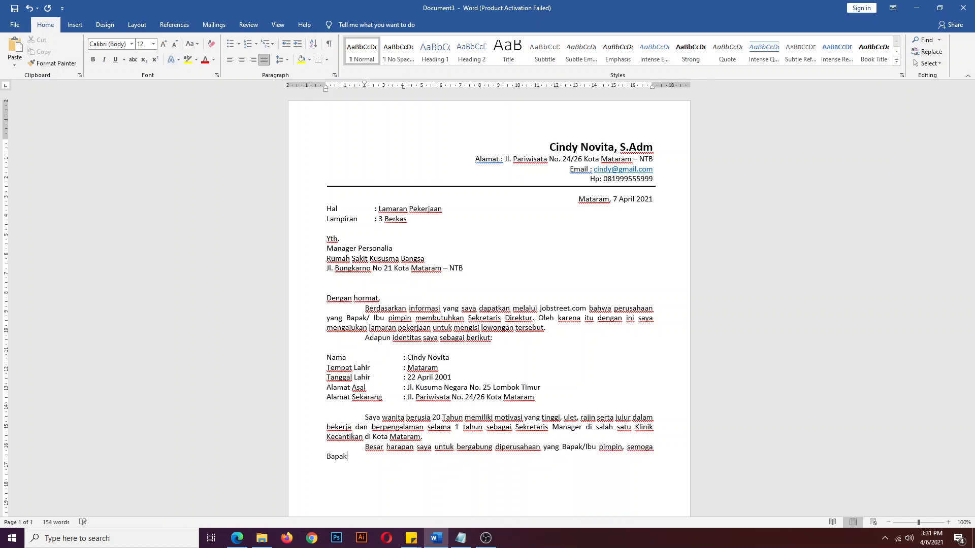
{"action": "type", "text": "/Ibu berkenan untuk memberikan kesempatam"}
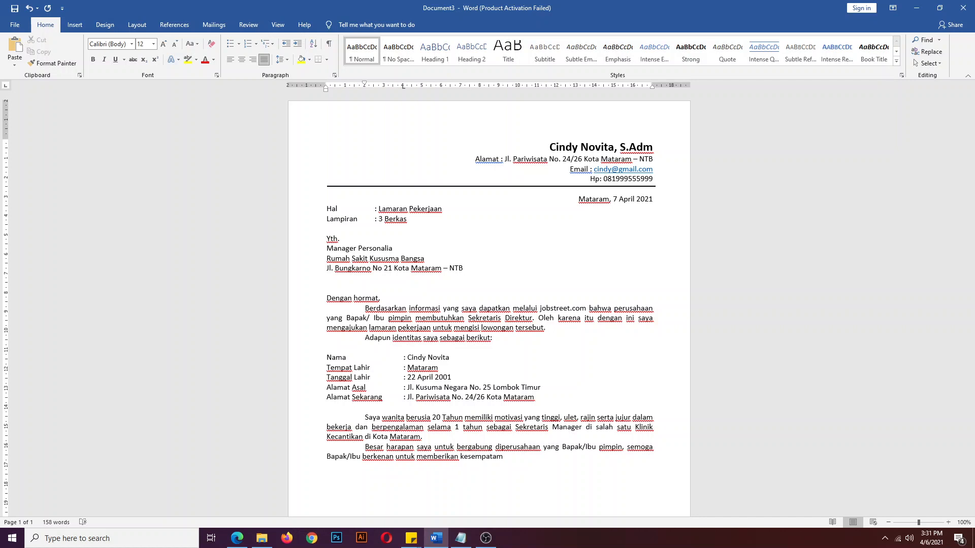
{"action": "key", "text": "BackSpace"}
{"action": "type", "text": "n interview"}
- Italicize 'interview', close the sentence with a period, and start a new paragraph
{"action": "key", "text": "shift+Left"}
{"action": "key", "text": "shift+Left"}
{"action": "key", "text": "shift+Left"}
{"action": "key", "text": "shift+Left"}
{"action": "key", "text": "shift+Left"}
{"action": "key", "text": "shift+Left"}
{"action": "key", "text": "shift+Left"}
{"action": "key", "text": "shift+Left"}
{"action": "key", "text": "shift+Left"}
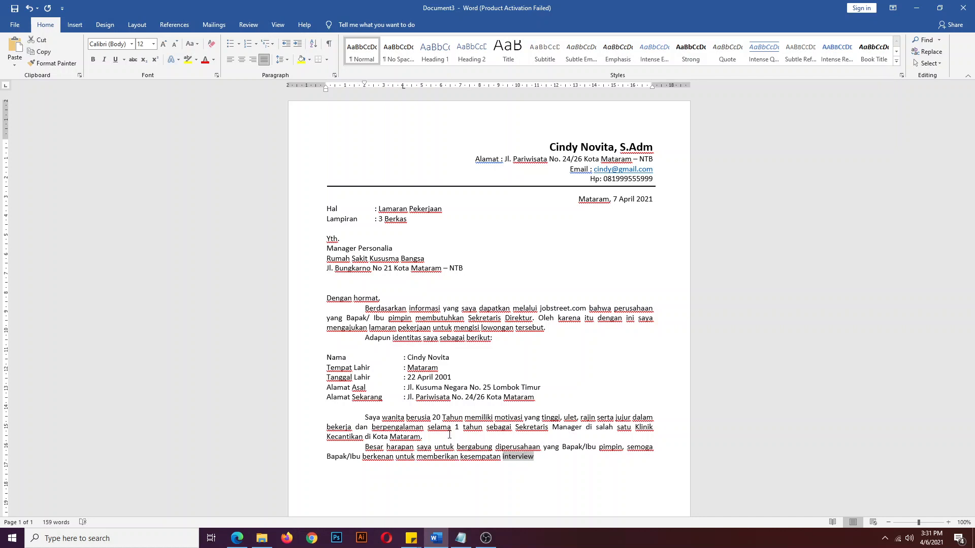
{"action": "key", "text": "ctrl+i"}
{"action": "key", "text": "Right"}
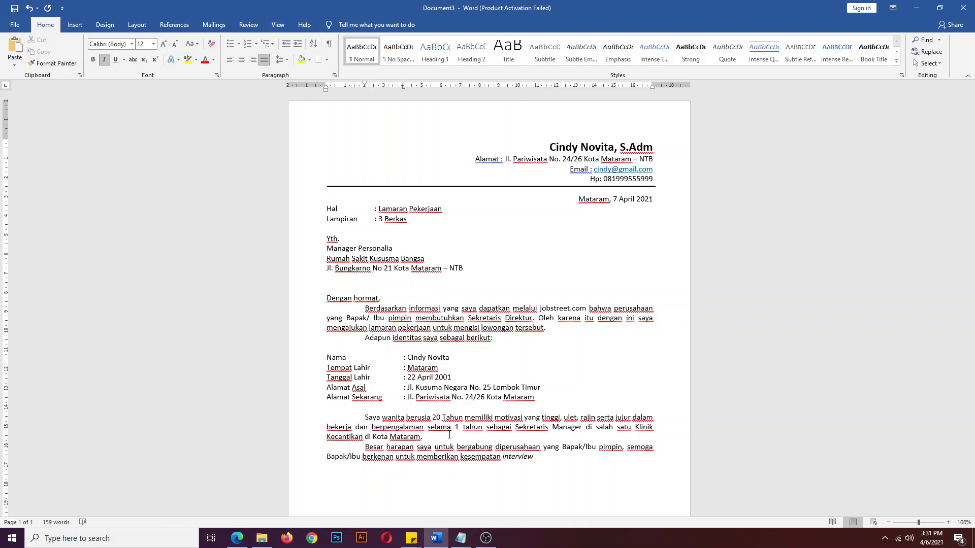
{"action": "key", "text": "ctrl+i"}
{"action": "type", "text": "."}
{"action": "key", "text": "Return"}
{"action": "type", "text": "Demiki"}
{"action": "key", "text": "BackSpace"}
{"action": "key", "text": "BackSpace"}
{"action": "key", "text": "BackSpace"}
{"action": "key", "text": "BackSpace"}
{"action": "key", "text": "BackSpace"}
{"action": "key", "text": "BackSpace"}
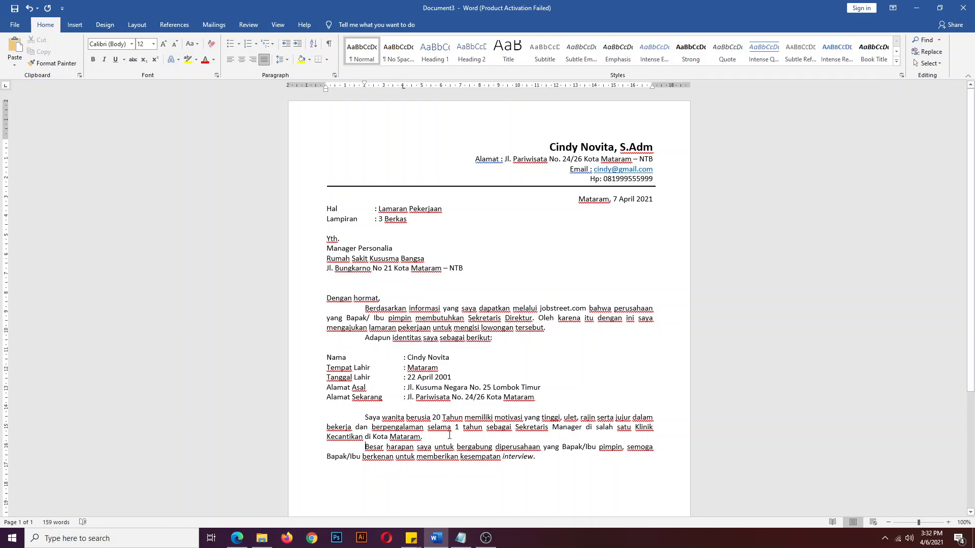
- Type 'Demikian surat lamaran pekerjaan ini saya buat' and move it into its own closing paragraph
{"action": "type", "text": "Demikian "}
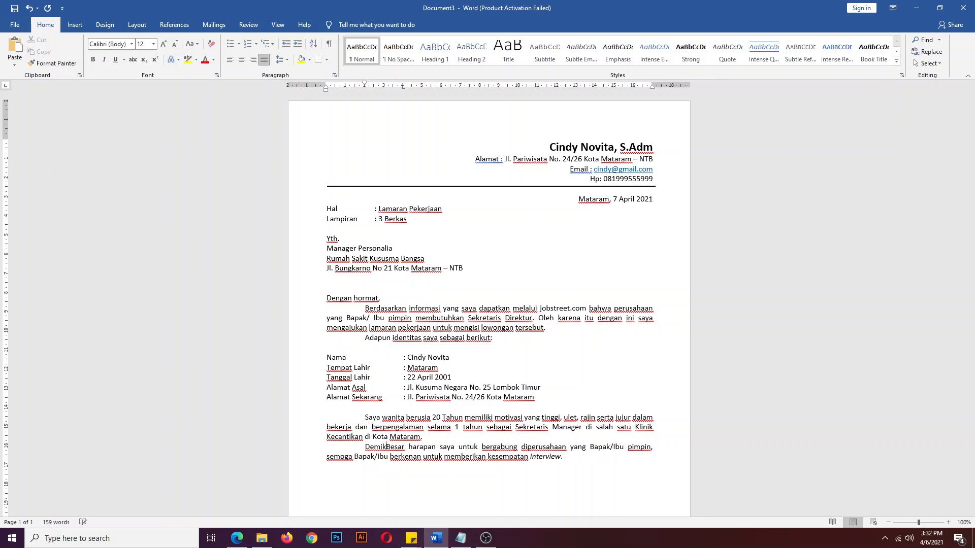
{"action": "type", "text": "surat lama"}
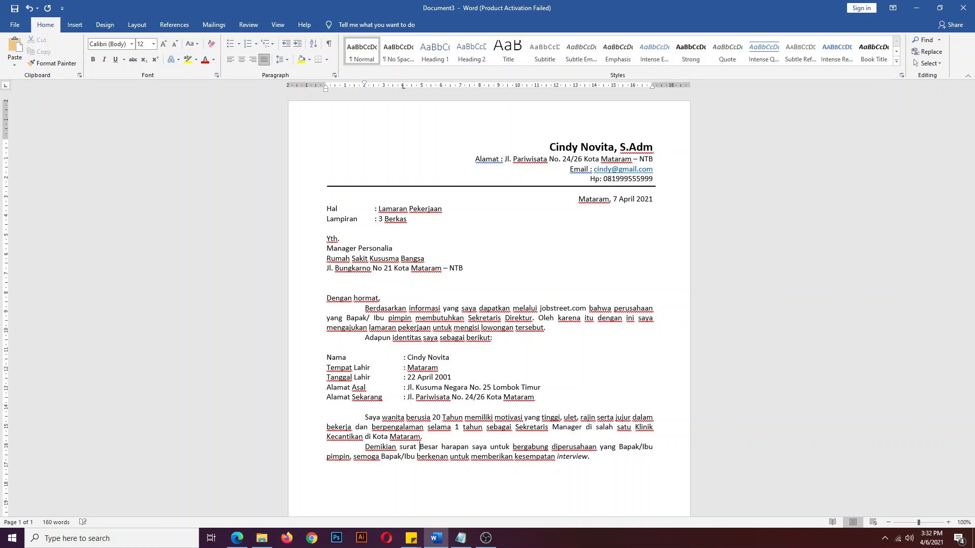
{"action": "type", "text": "ran peker"}
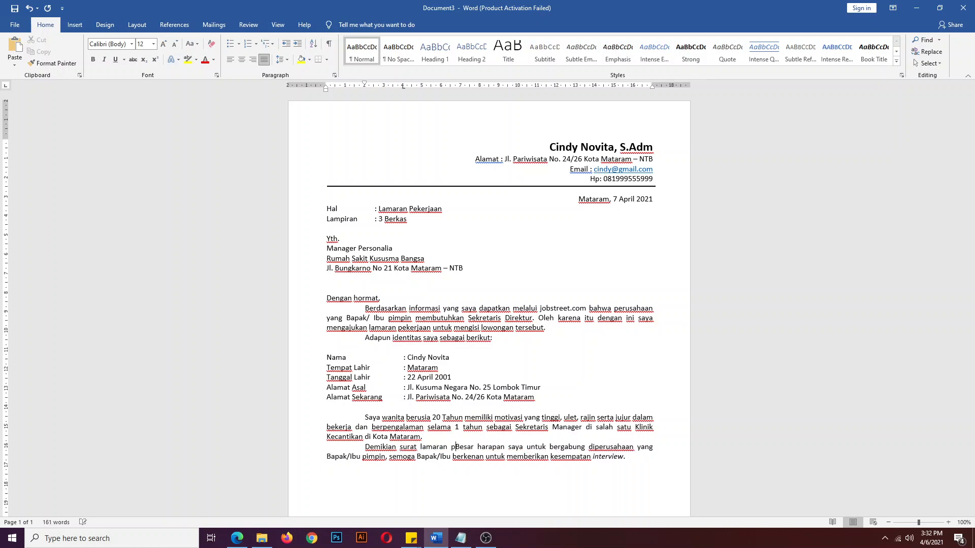
{"action": "type", "text": "jaan ini say"}
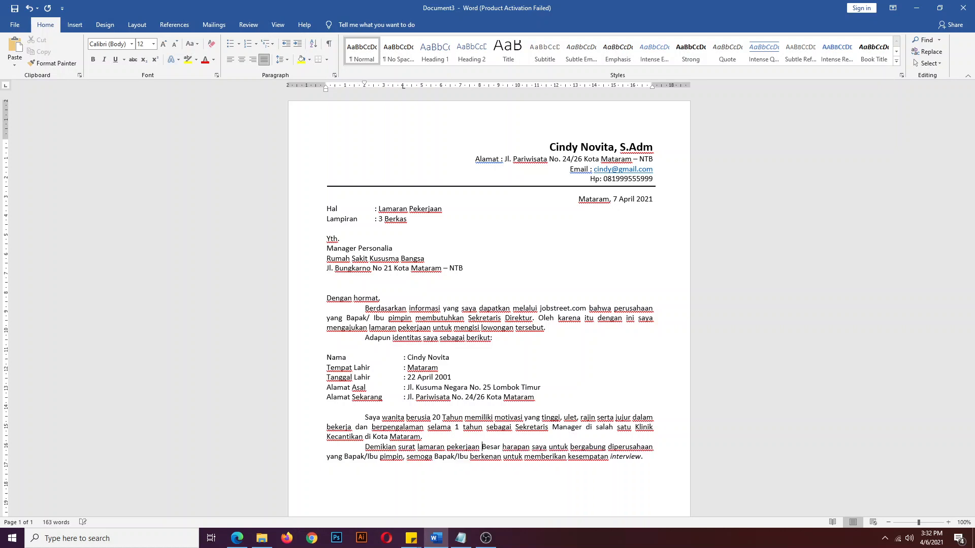
{"action": "type", "text": "a buat"}
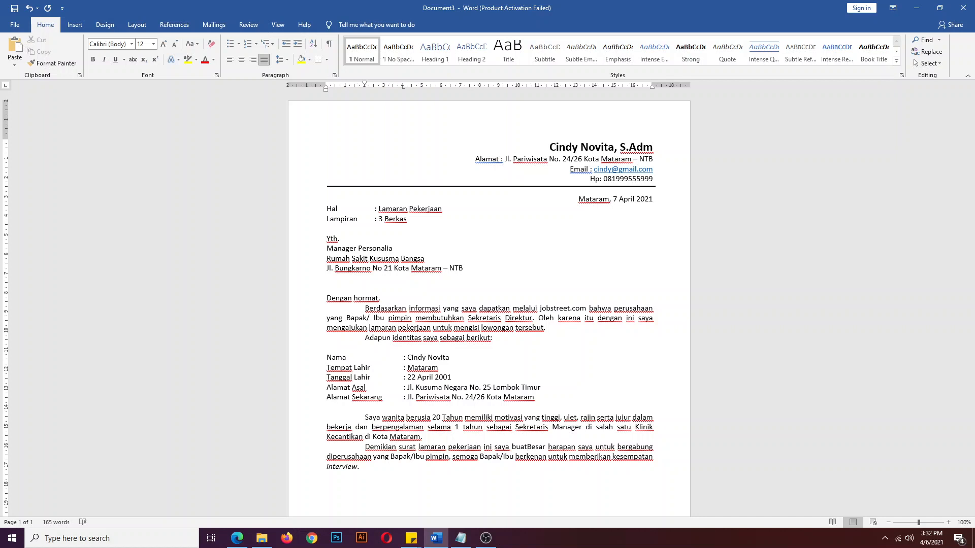
{"action": "left_click_drag", "start_coordinate": [527, 448], "coordinate": [449, 434]}
{"action": "key", "text": "ctrl+c"}
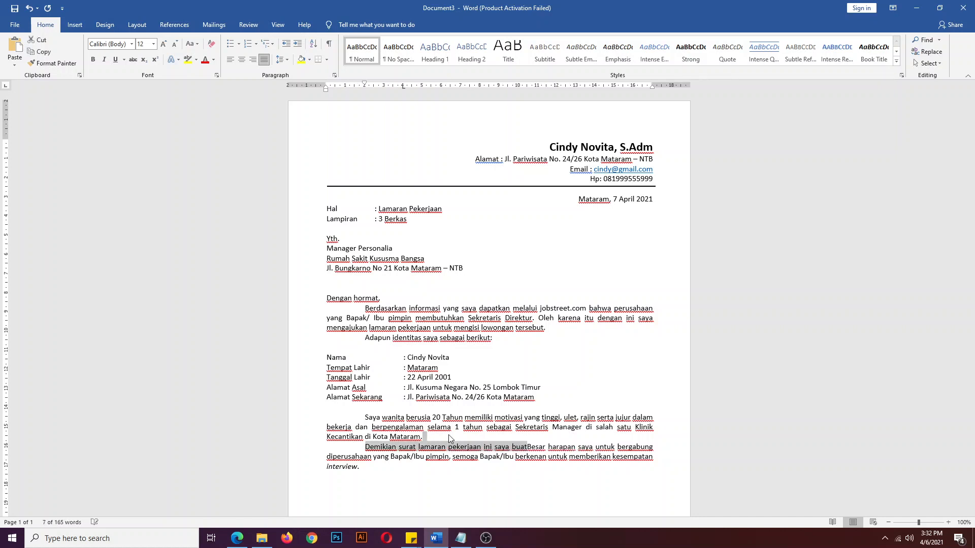
{"action": "key", "text": "BackSpace"}
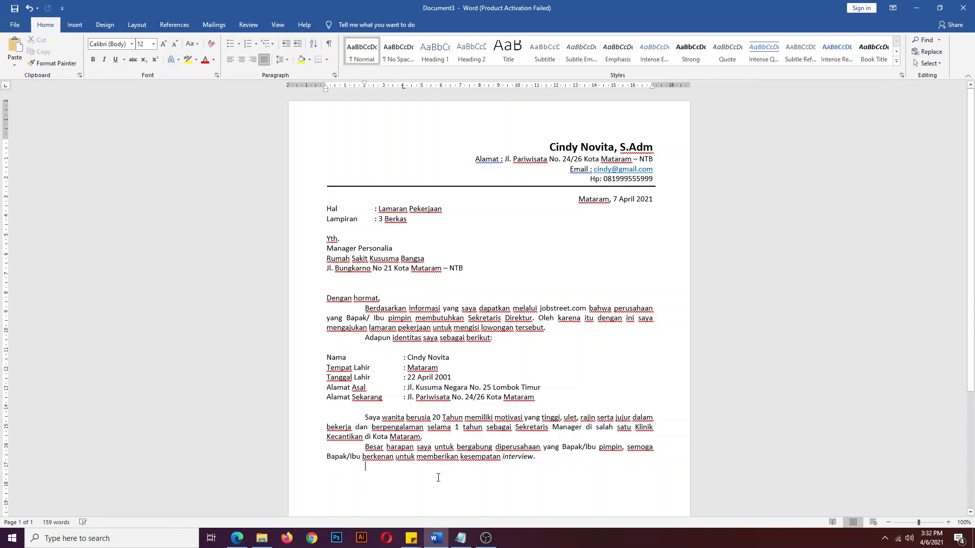
{"action": "key", "text": "ctrl+v"}
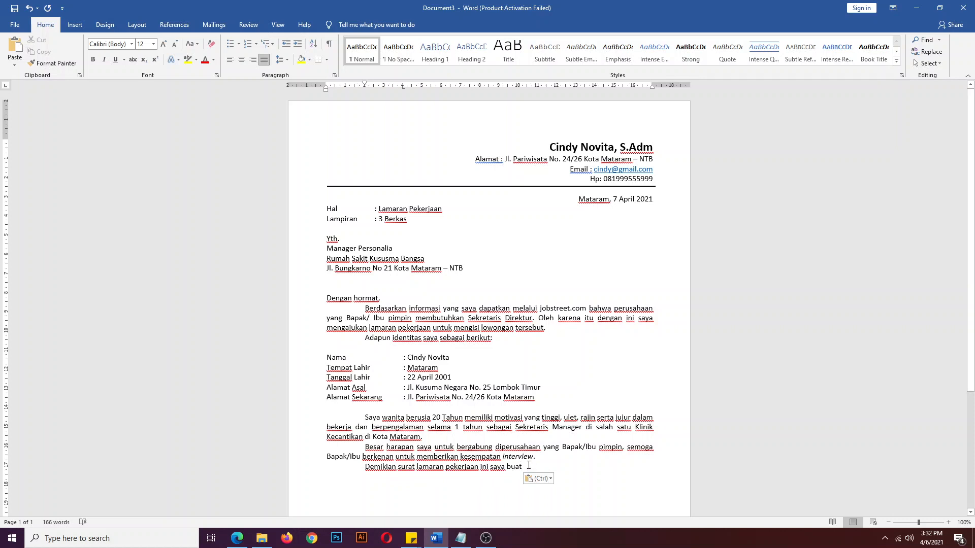
- Finish the closing with 'atas perhatian dan pertimbangan Bapak/Ibu, saya mengucapkan terimakasih'
{"action": "type", "text": "atas per"}
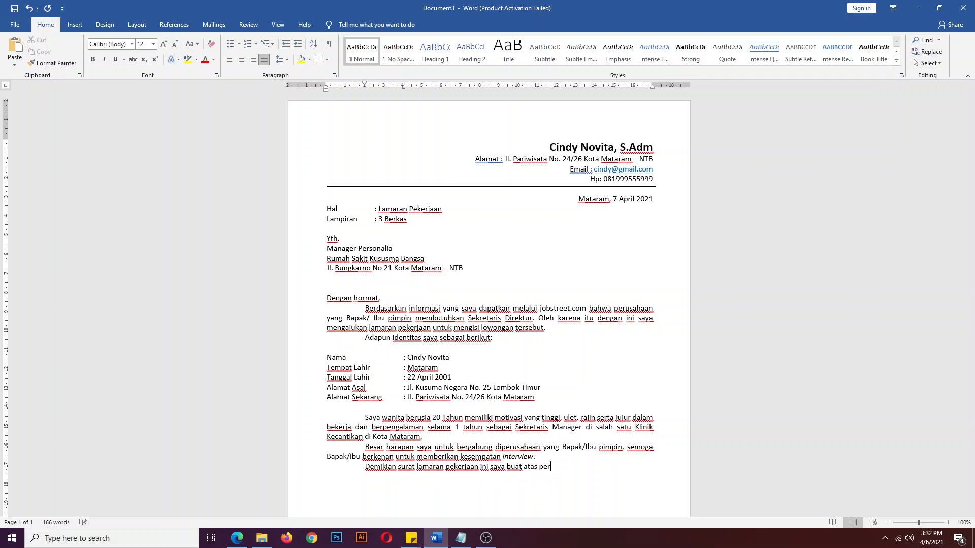
{"action": "type", "text": "hatian dan pertimbangan Bapak i"}
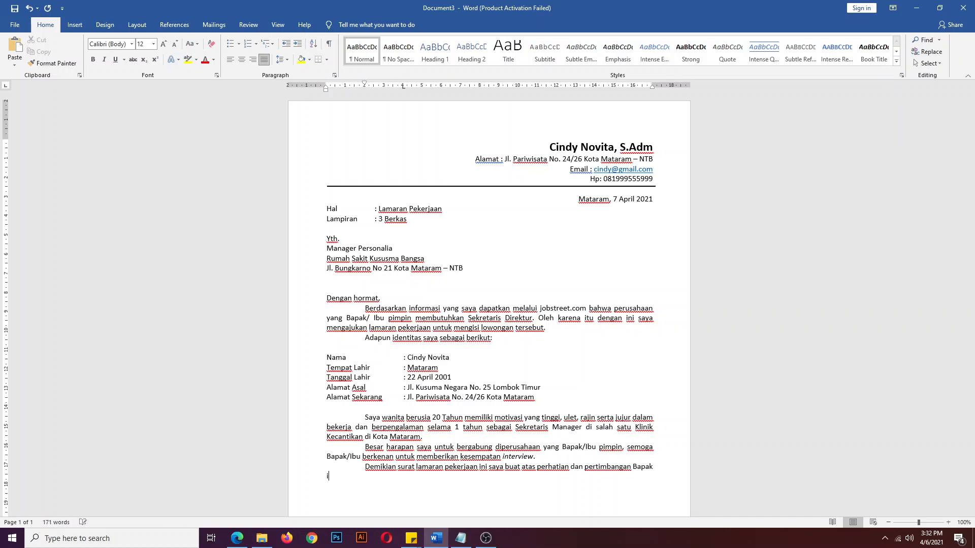
{"action": "type", "text": "bu"}
{"action": "key", "text": "BackSpace"}
{"action": "key", "text": "BackSpace"}
{"action": "key", "text": "BackSpace"}
{"action": "key", "text": "BackSpace"}
{"action": "key", "text": "BackSpace"}
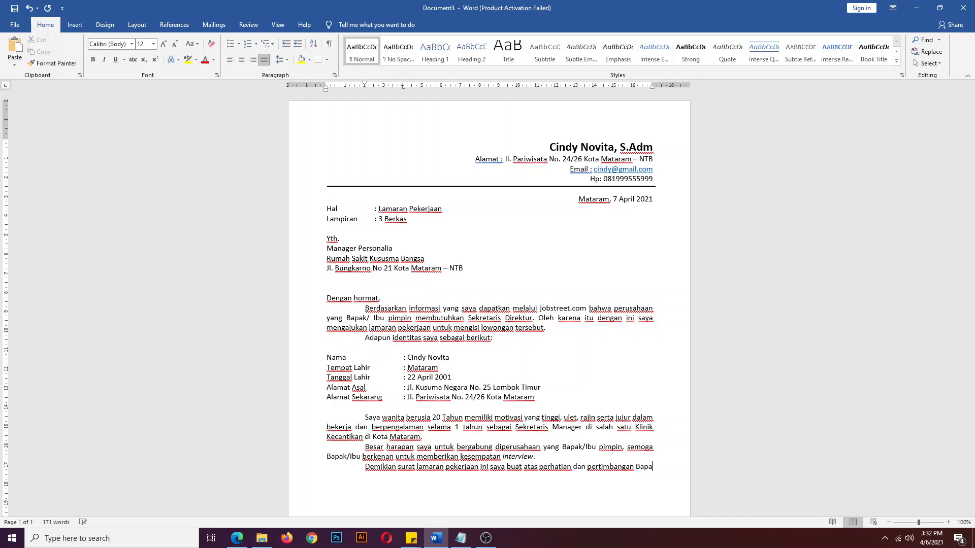
{"action": "type", "text": "k/Ibu"}
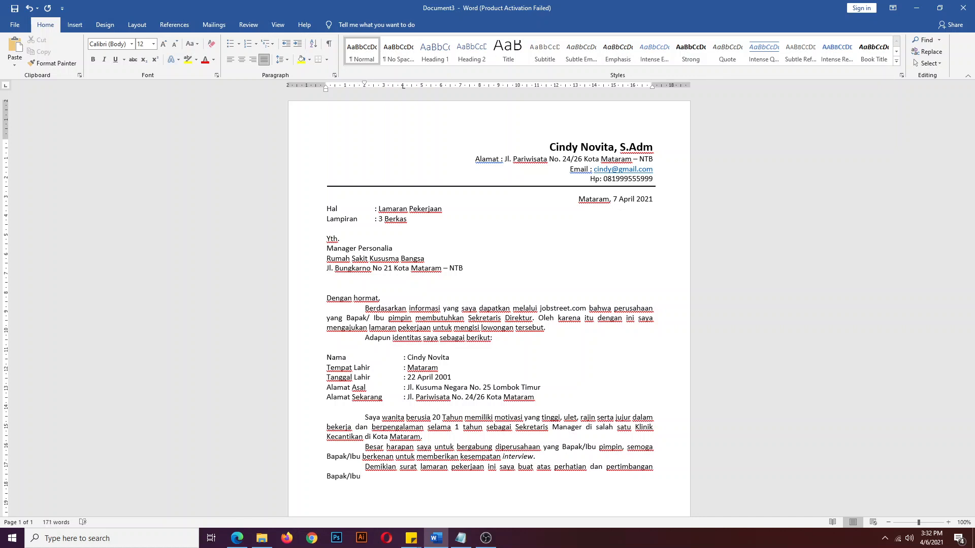
{"action": "type", "text": ", saya mengucapkan terimakasih."}
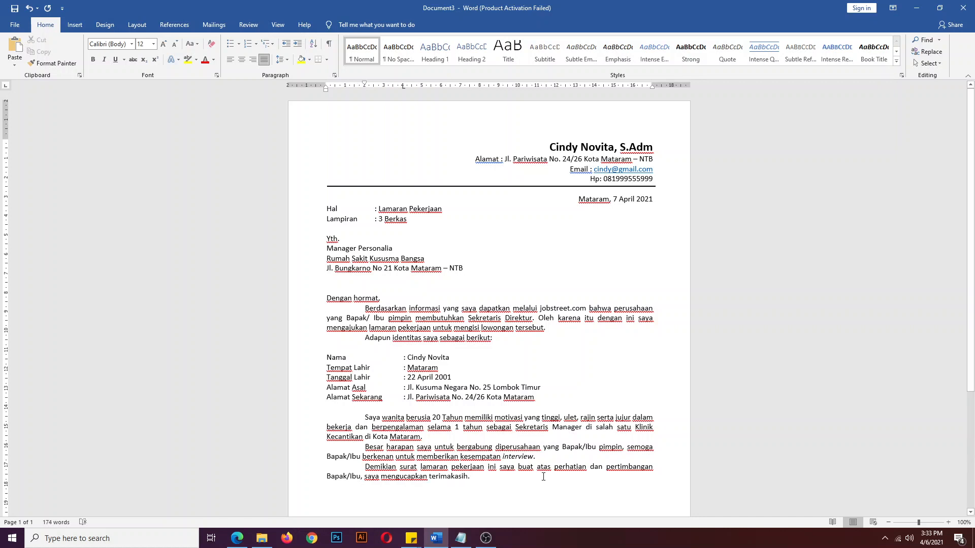
{"action": "left_click", "coordinate": [454, 446]}
{"action": "left_click", "coordinate": [365, 308]}
- Add the 'Hormat Saya' sign-off with a blank signing line below it
{"action": "scroll", "coordinate": [450, 382], "scroll_direction": "down", "scroll_amount": 3}
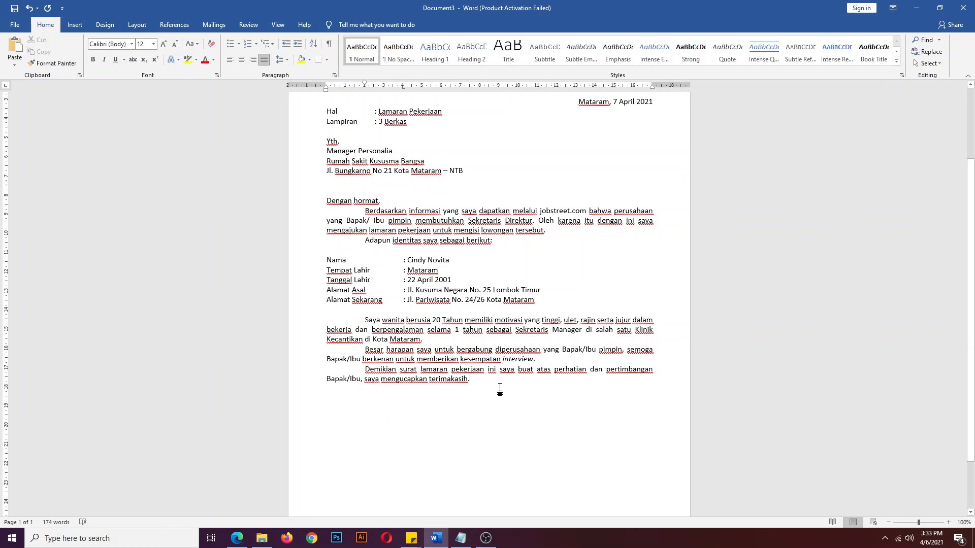
{"action": "key", "text": "Return"}
{"action": "key", "text": "Return"}
{"action": "key", "text": "Return"}
{"action": "type", "text": "H"}
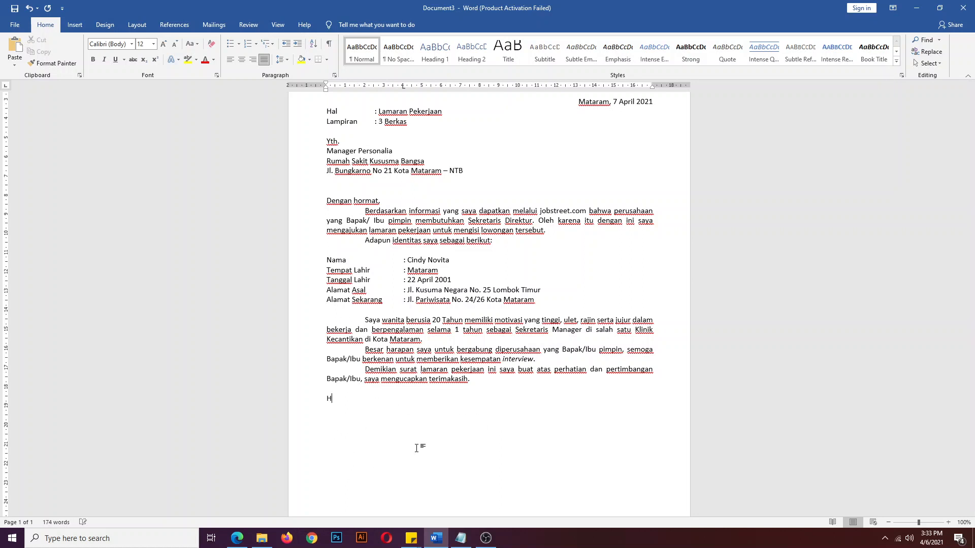
{"action": "type", "text": "ormat Saya"}
{"action": "key", "text": "Return"}
{"action": "key", "text": "BackSpace"}
{"action": "key", "text": "Return"}
{"action": "key", "text": "Return"}
{"action": "key", "text": "BackSpace"}
{"action": "key", "text": "BackSpace"}
{"action": "key", "text": "BackSpace"}
{"action": "key", "text": "Return"}
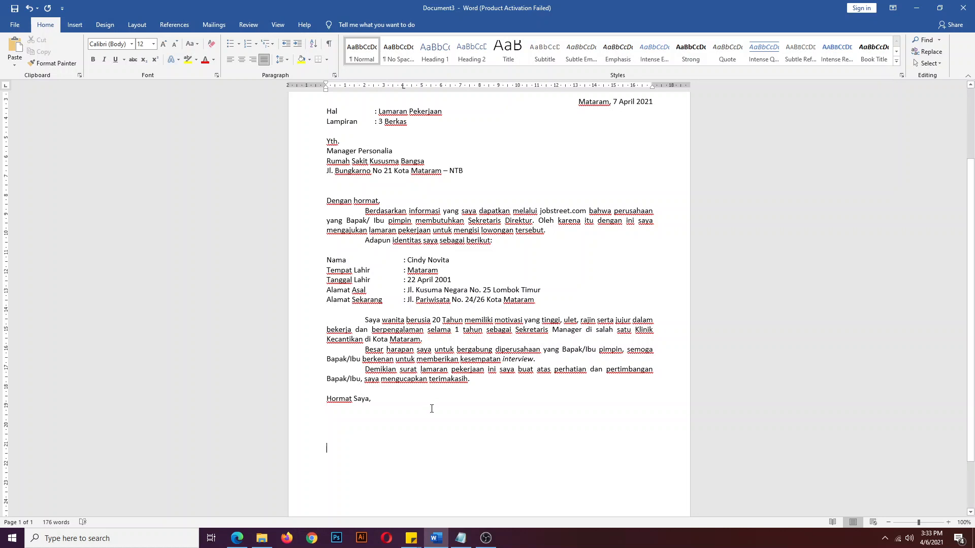
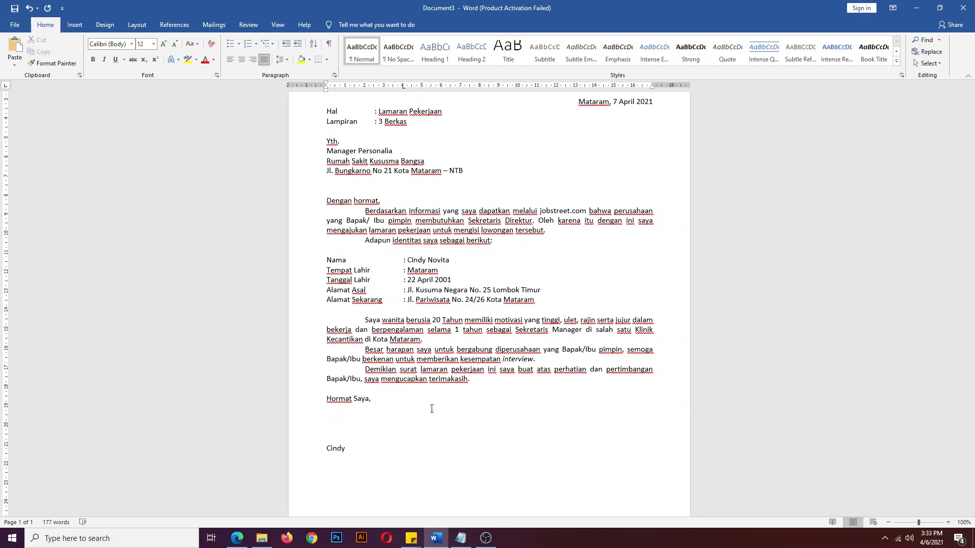
- Type the applicant's name as the signature and start a 'Lampiran' line beneath it
{"action": "key", "text": "Up"}
{"action": "key", "text": "Up"}
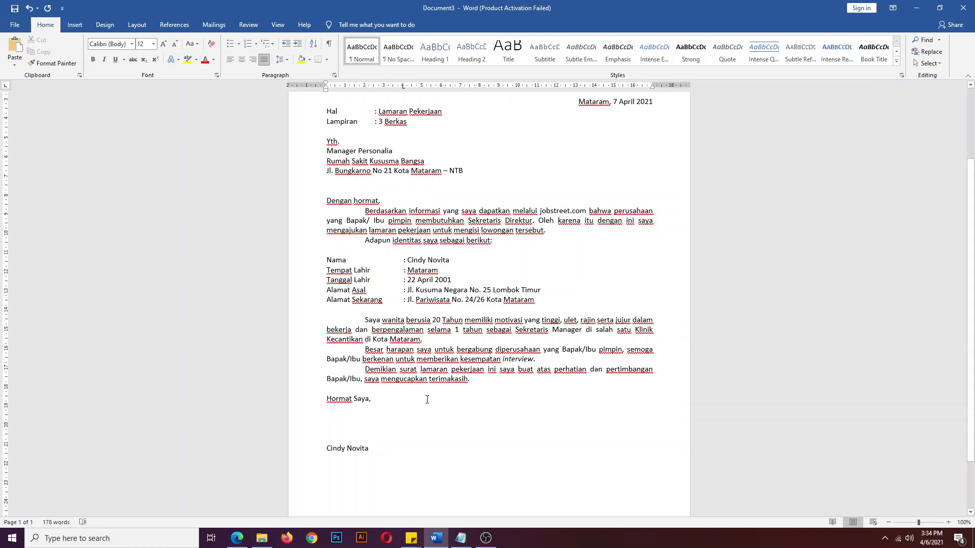
{"action": "scroll", "coordinate": [425, 398], "scroll_direction": "down", "scroll_amount": 2}
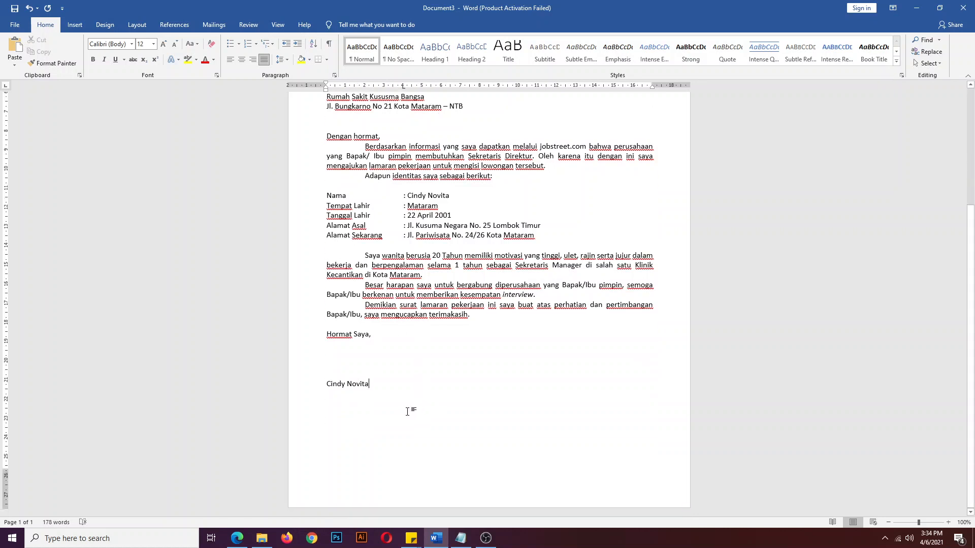
{"action": "key", "text": "Return"}
{"action": "type", "text": "Lampiran :"}
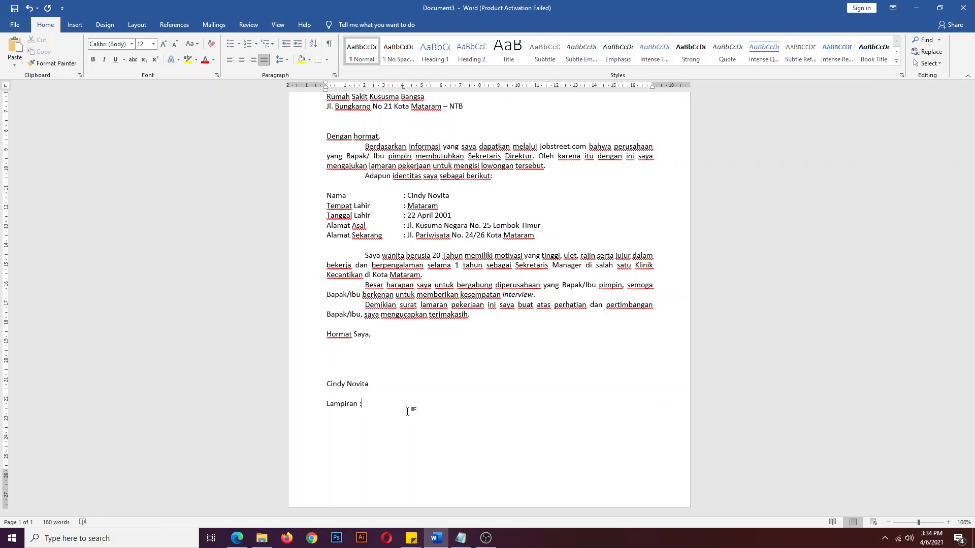
- Build the auto-numbered list: Curiculum Vitae, Salinan KTP, Salinan Ijazah dan Transkip Nilai, Surat Pengalaman Kerja
{"action": "key", "text": "Return"}
{"action": "type", "text": "1"}
{"action": "type", "text": "."}
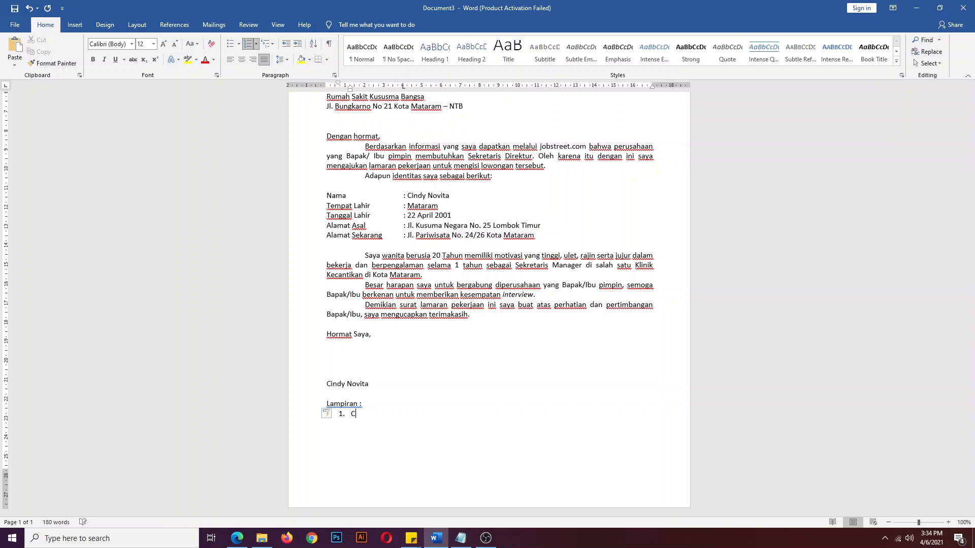
{"action": "type", "text": "Curiculum Vitae"}
{"action": "key", "text": "Return"}
{"action": "type", "text": "KTP"}
{"action": "key", "text": "BackSpace"}
{"action": "key", "text": "BackSpace"}
{"action": "key", "text": "BackSpace"}
{"action": "type", "text": "Salinan KTP"}
{"action": "key", "text": "Return"}
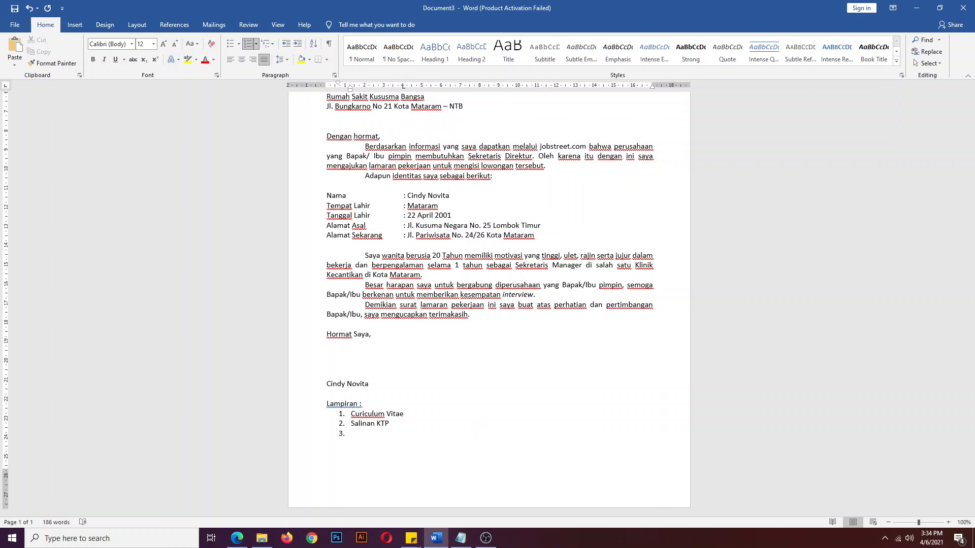
{"action": "type", "text": "Salinan Ijazah dan Transkip Nilai "}
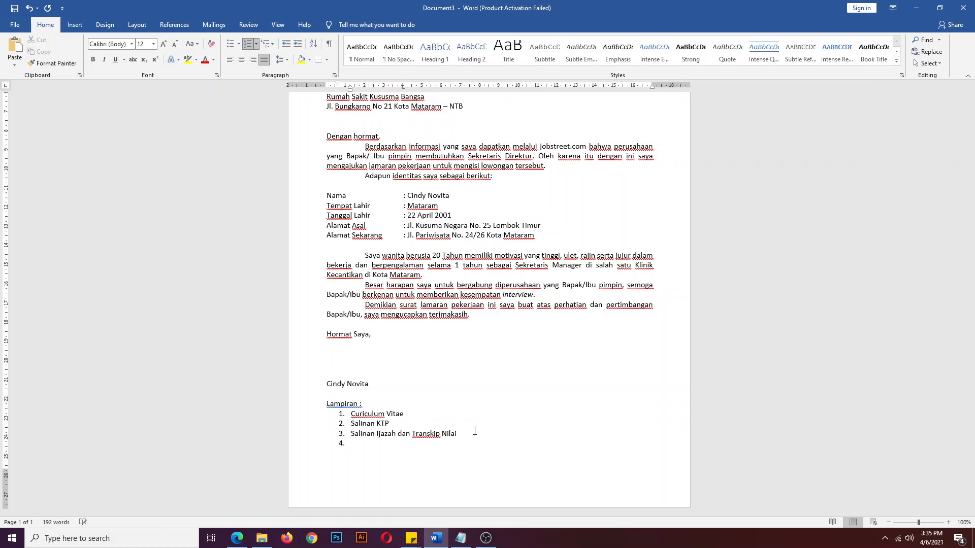
{"action": "type", "text": "Surat Pengalaman Kerja"}
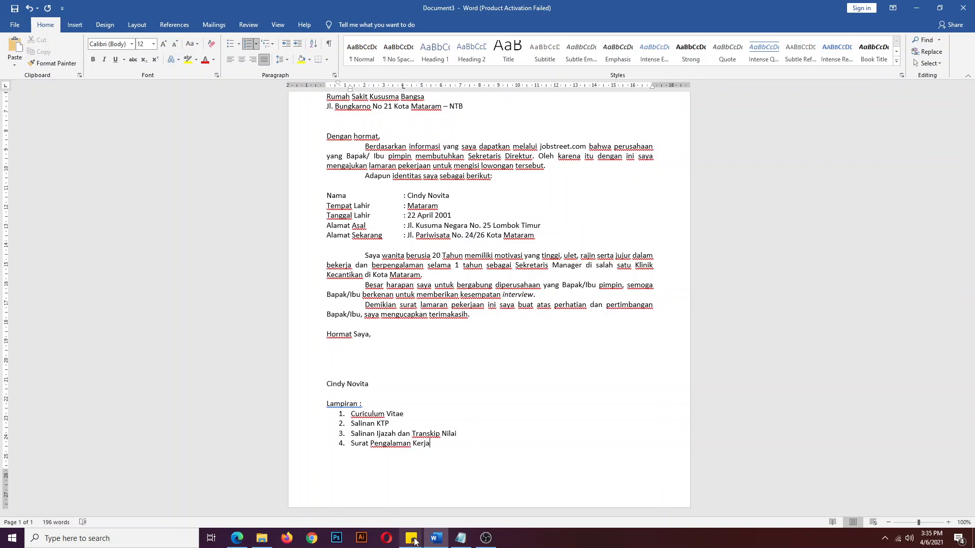
{"action": "mouse_move", "coordinate": [416, 541]}
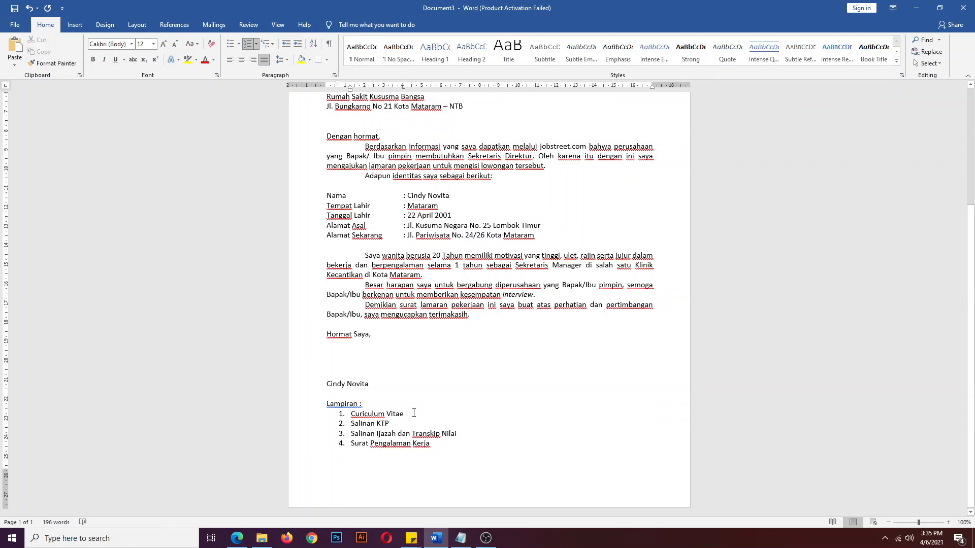
- Add 'Pas Foto berwarna ukuran 4 X 6 cm' as a new item right after Curiculum Vitae
{"action": "key", "text": "Return"}
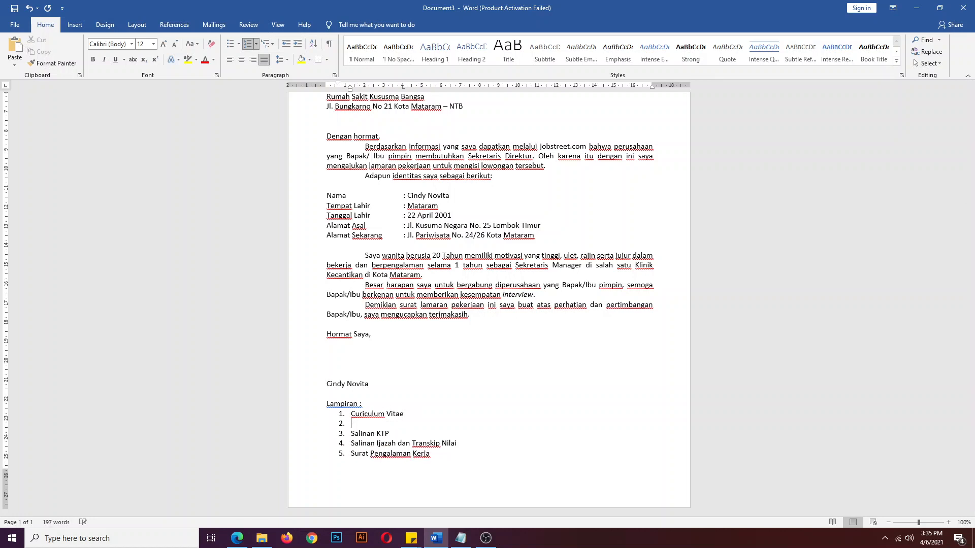
{"action": "type", "text": "Pas Foto berwarna ukuran 4"}
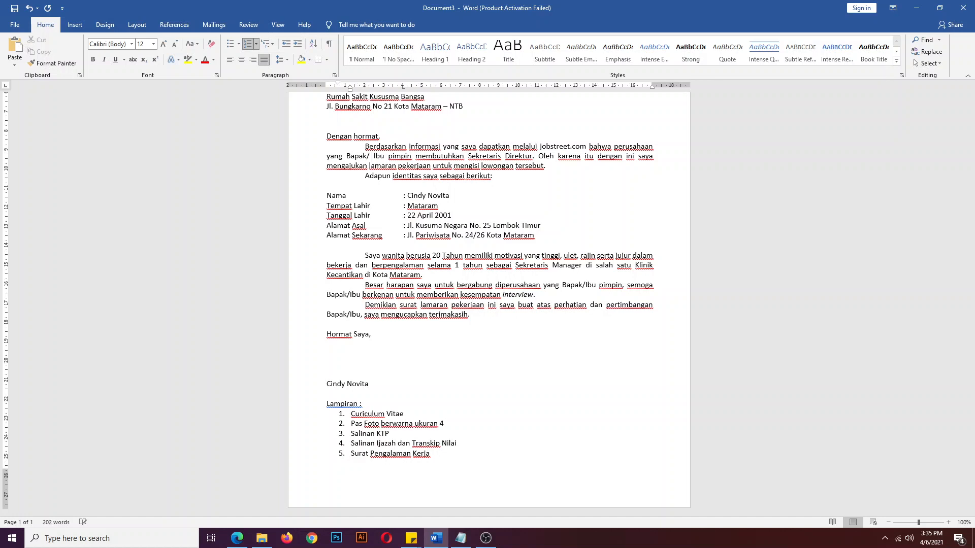
{"action": "type", "text": " X 6 cm"}
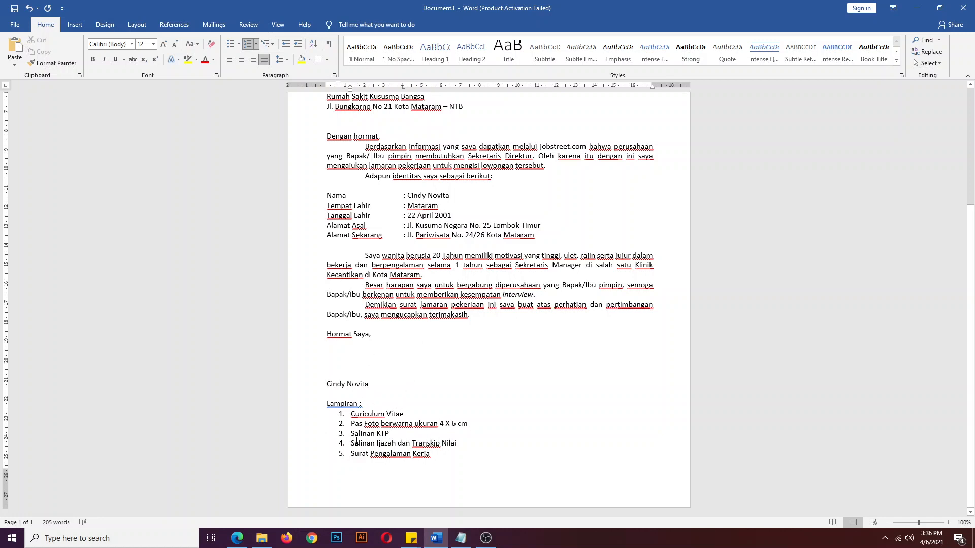
{"action": "scroll", "coordinate": [376, 444], "scroll_direction": "up", "scroll_amount": 4}
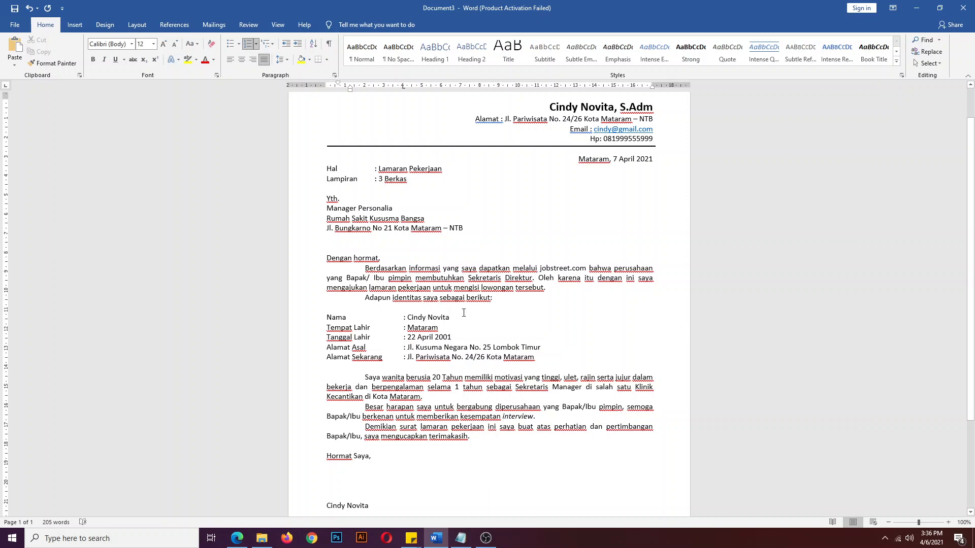
{"action": "scroll", "coordinate": [457, 309], "scroll_direction": "up", "scroll_amount": 1}
{"action": "scroll", "coordinate": [464, 313], "scroll_direction": "down", "scroll_amount": 1}
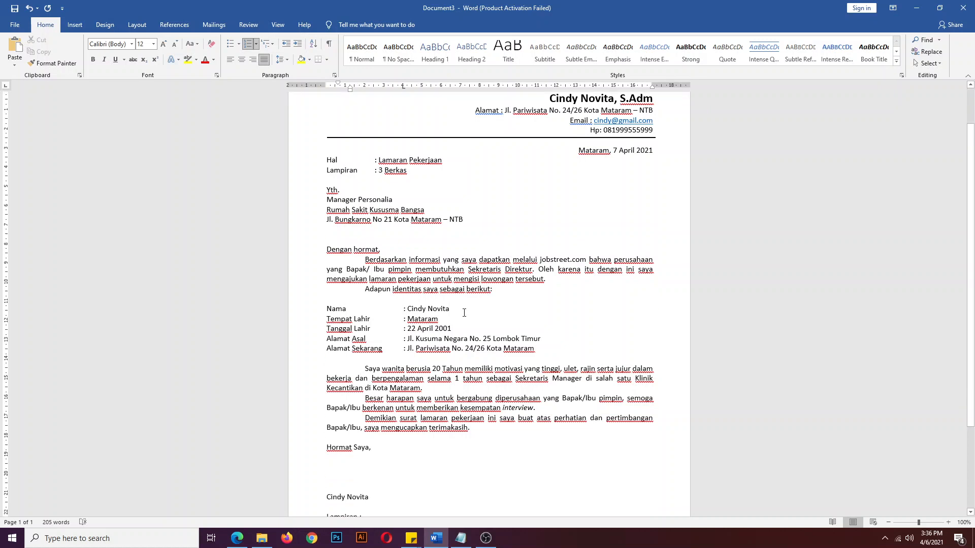
{"action": "scroll", "coordinate": [464, 313], "scroll_direction": "down", "scroll_amount": 2}
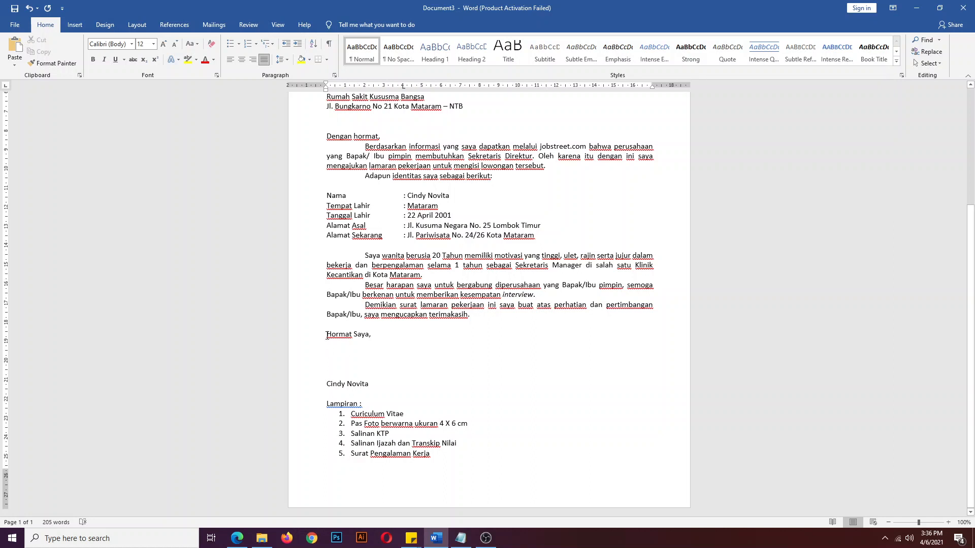
{"action": "left_click_drag", "start_coordinate": [326, 335], "coordinate": [374, 388]}
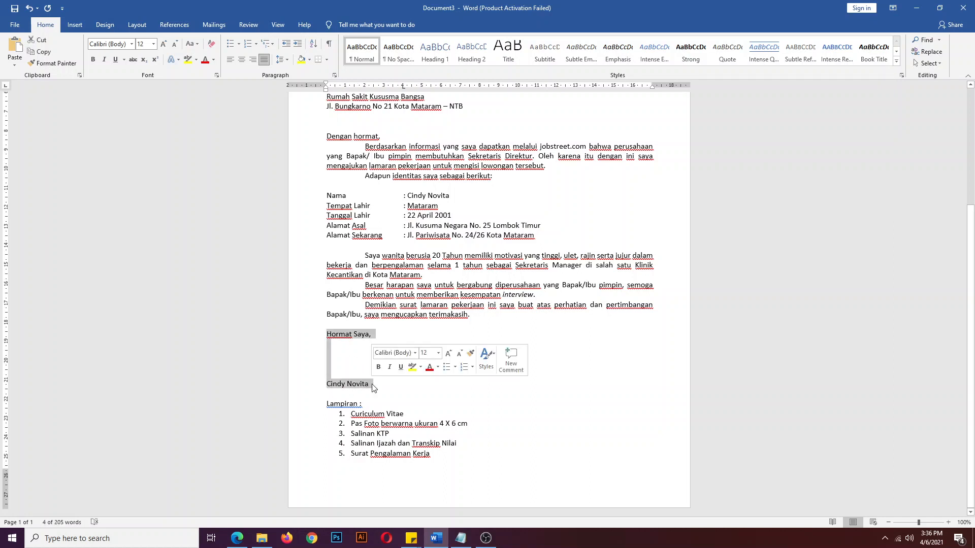
{"action": "left_click", "coordinate": [358, 374]}
{"action": "left_click_drag", "start_coordinate": [327, 335], "coordinate": [379, 384]}
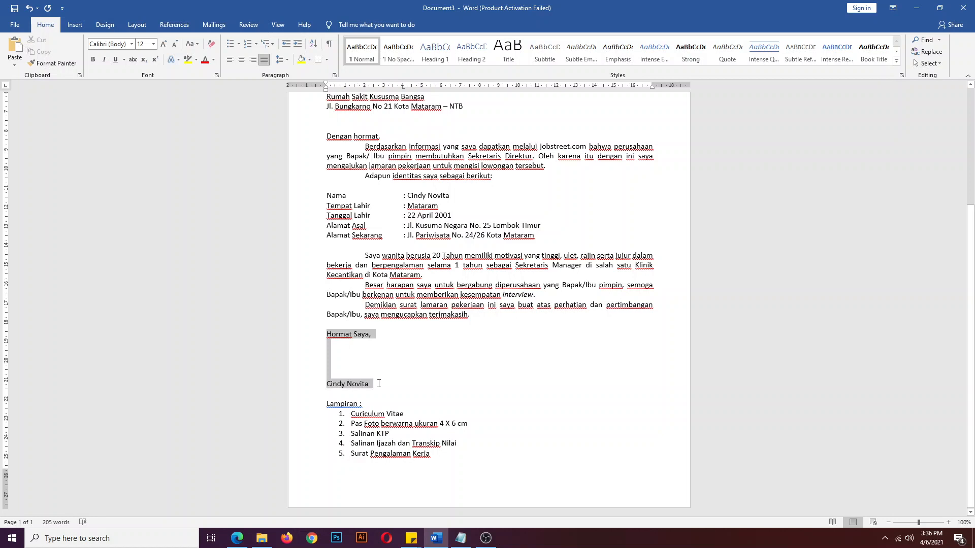
{"action": "left_click", "coordinate": [255, 64]}
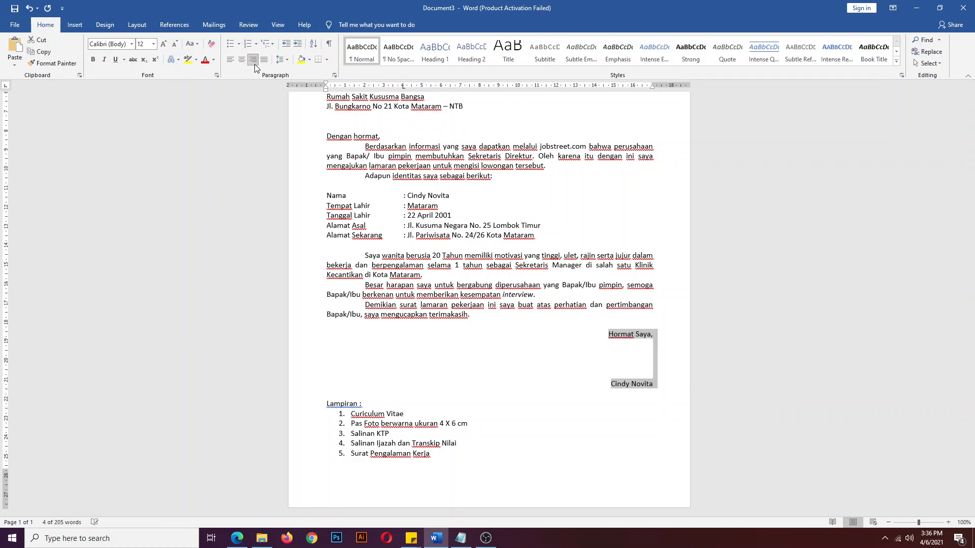
{"action": "left_click", "coordinate": [619, 365]}
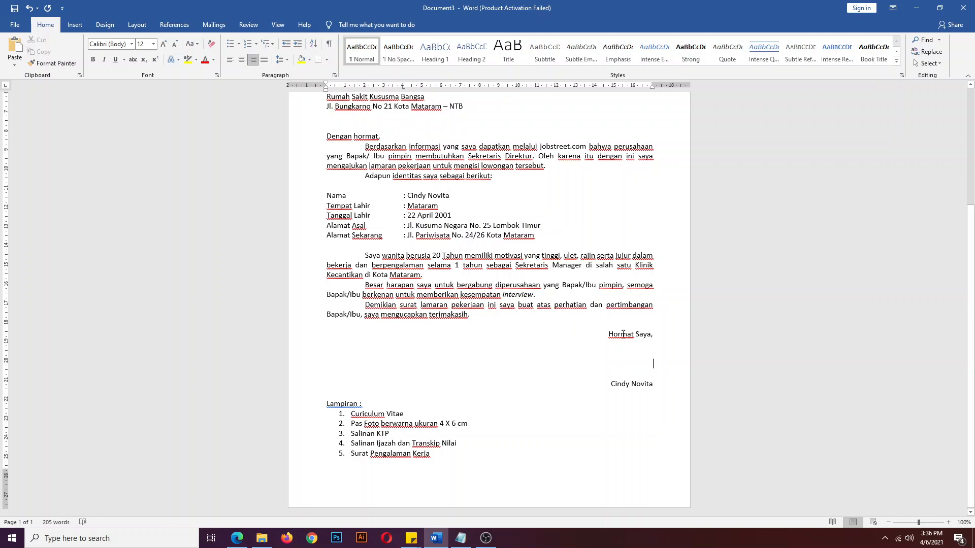
{"action": "scroll", "coordinate": [619, 351], "scroll_direction": "up", "scroll_amount": 5}
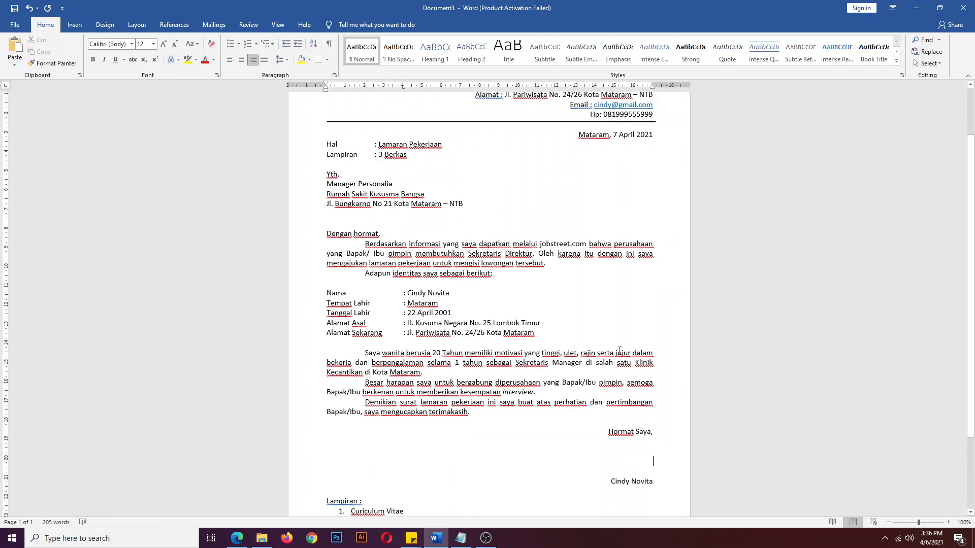
{"action": "left_click_drag", "start_coordinate": [579, 199], "coordinate": [658, 199]}
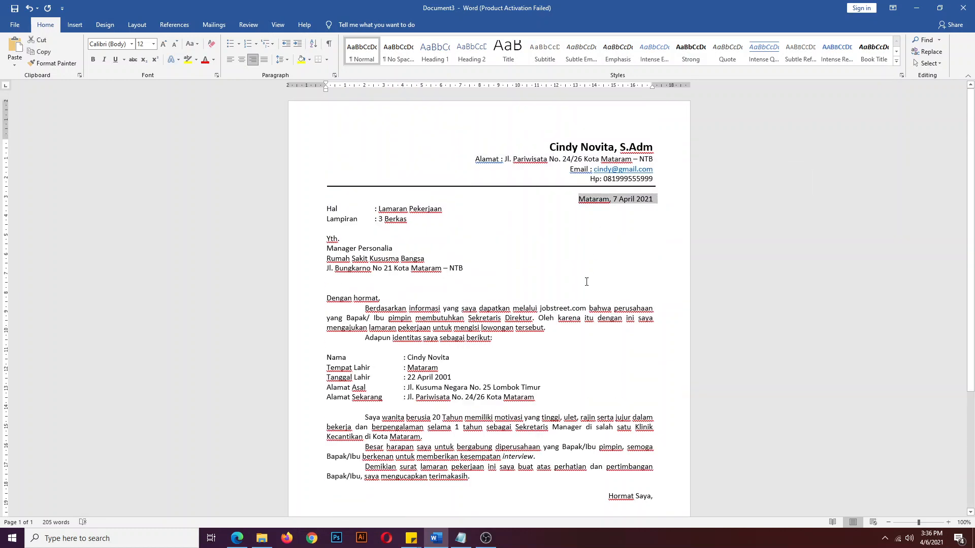
{"action": "left_click", "coordinate": [594, 328]}
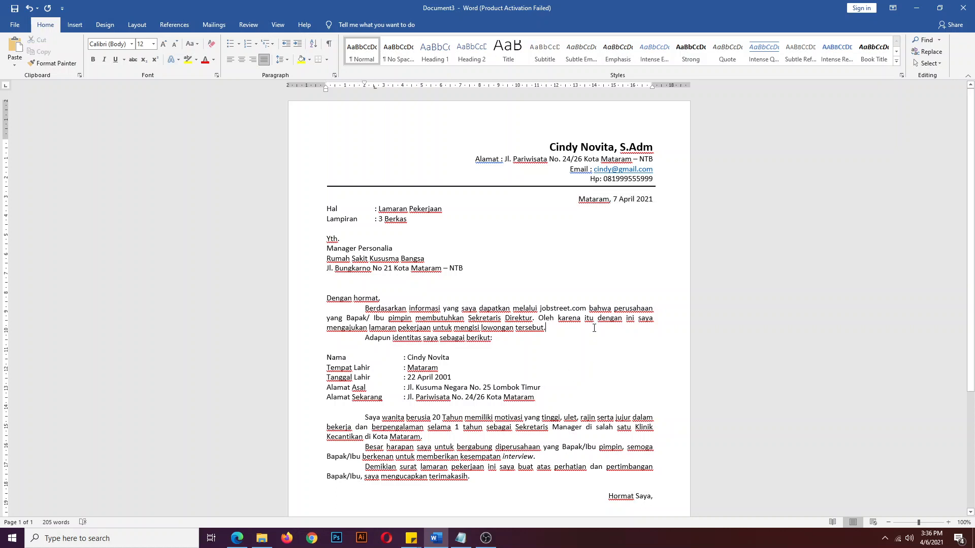
{"action": "scroll", "coordinate": [594, 328], "scroll_direction": "down", "scroll_amount": 5}
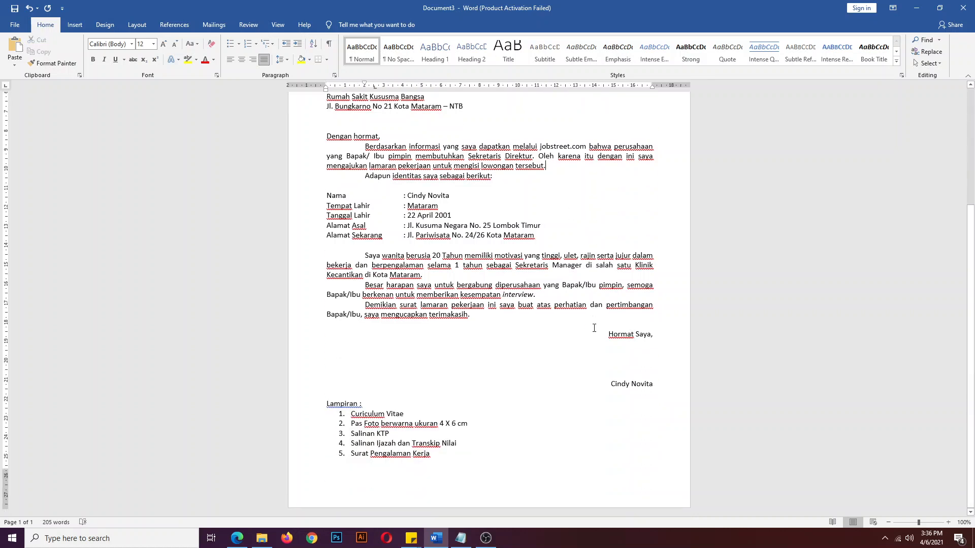
{"action": "left_click_drag", "start_coordinate": [602, 338], "coordinate": [649, 384]}
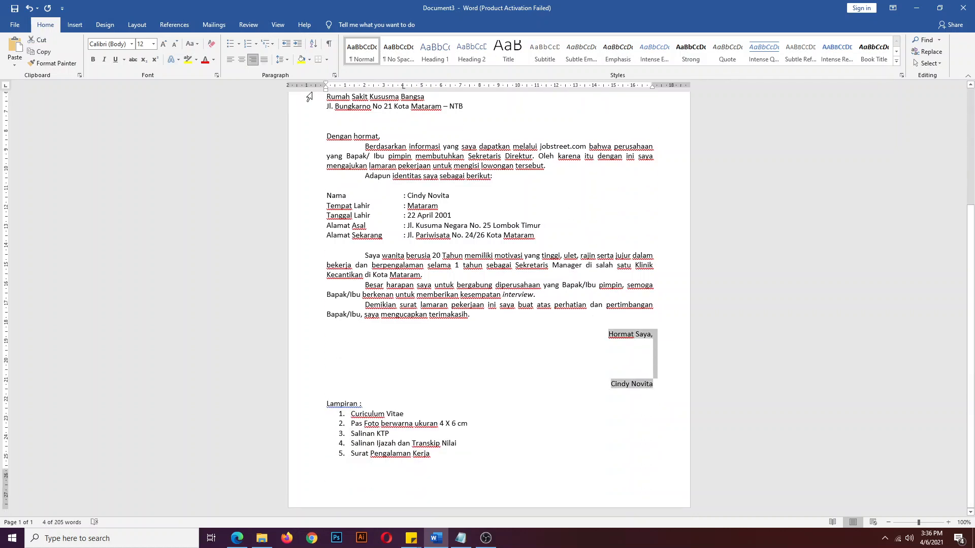
{"action": "left_click", "coordinate": [230, 59]}
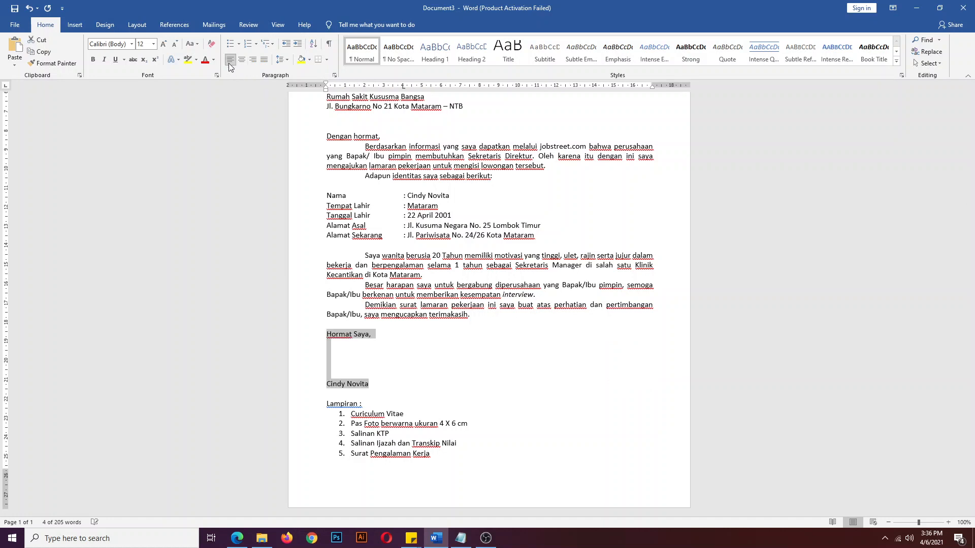
- Delete the 'Hormat Saya,' closing, its blank lines and the signature name
{"action": "left_click", "coordinate": [414, 368]}
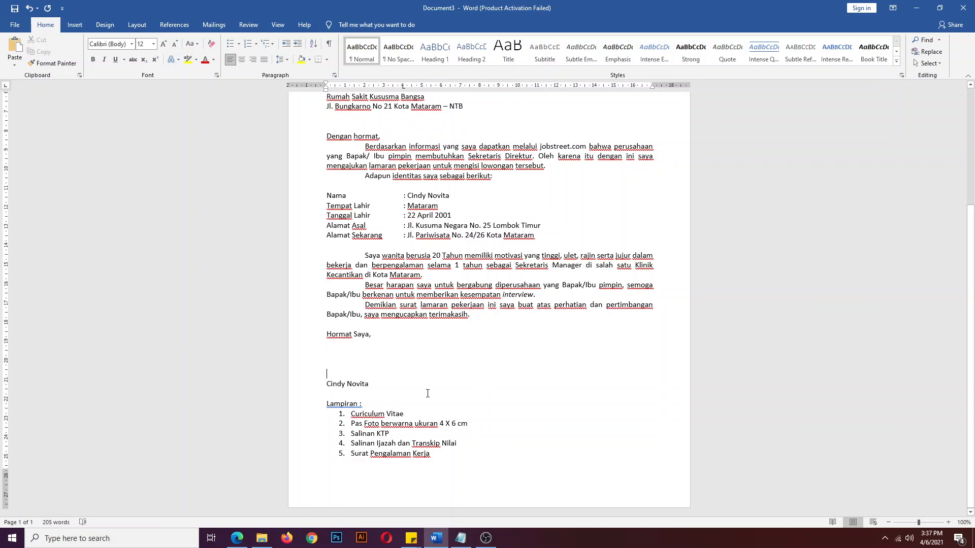
{"action": "left_click_drag", "start_coordinate": [374, 385], "coordinate": [321, 340]}
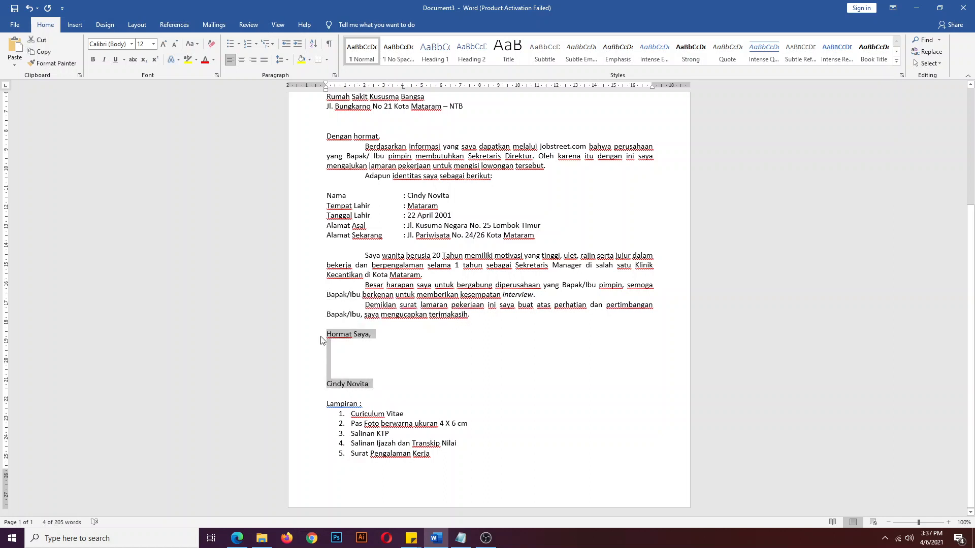
{"action": "key", "text": "Delete"}
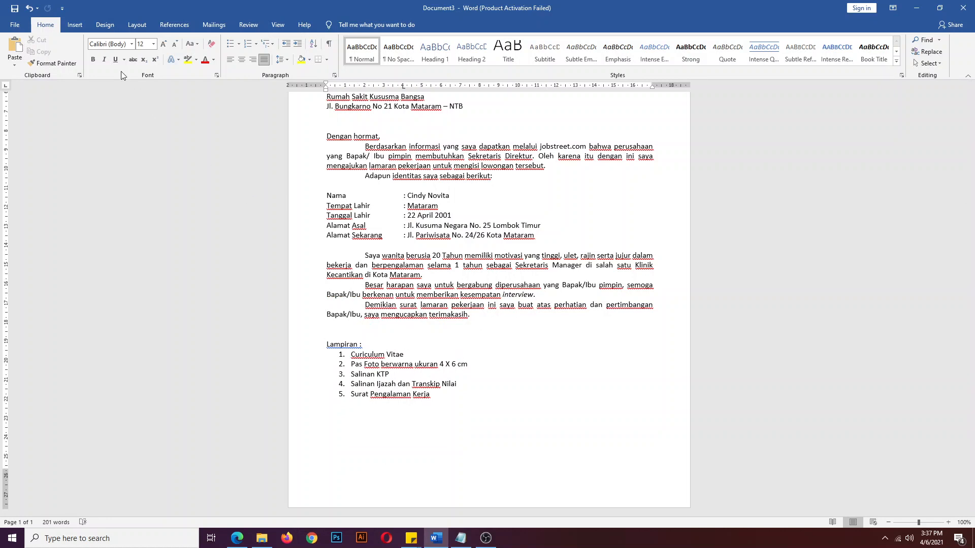
- Insert a 2x1 table and fill the left cell with 'Ketua,' and the chairperson's name
{"action": "left_click", "coordinate": [81, 27]}
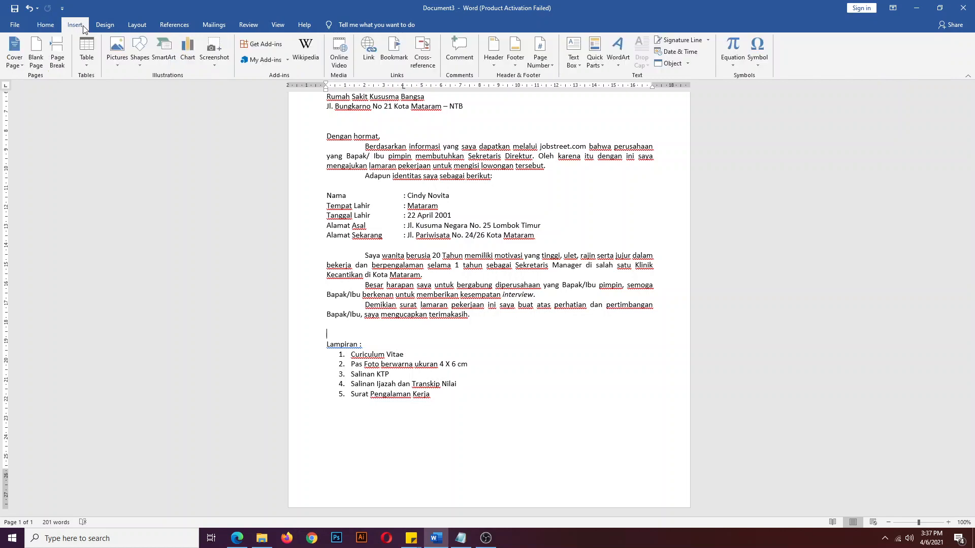
{"action": "left_click", "coordinate": [87, 61]}
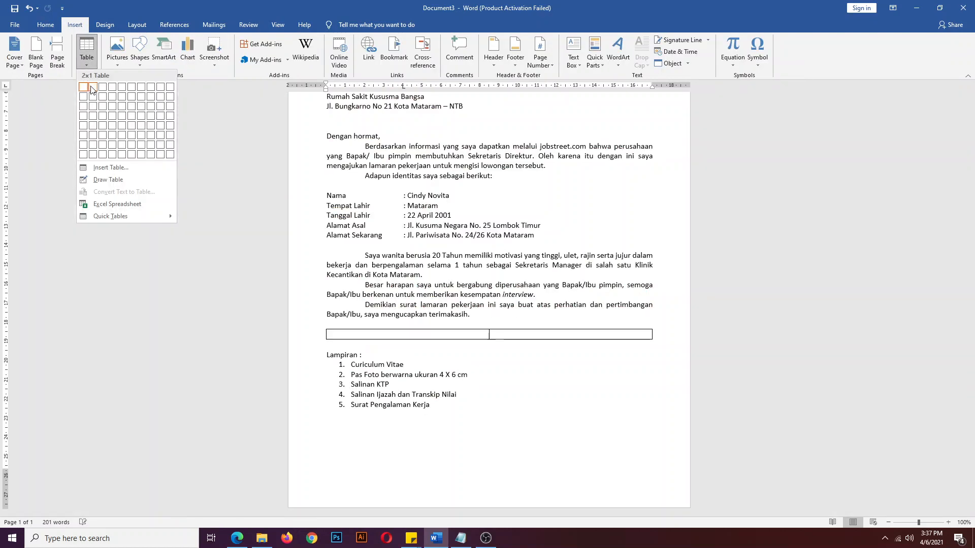
{"action": "left_click", "coordinate": [93, 88]}
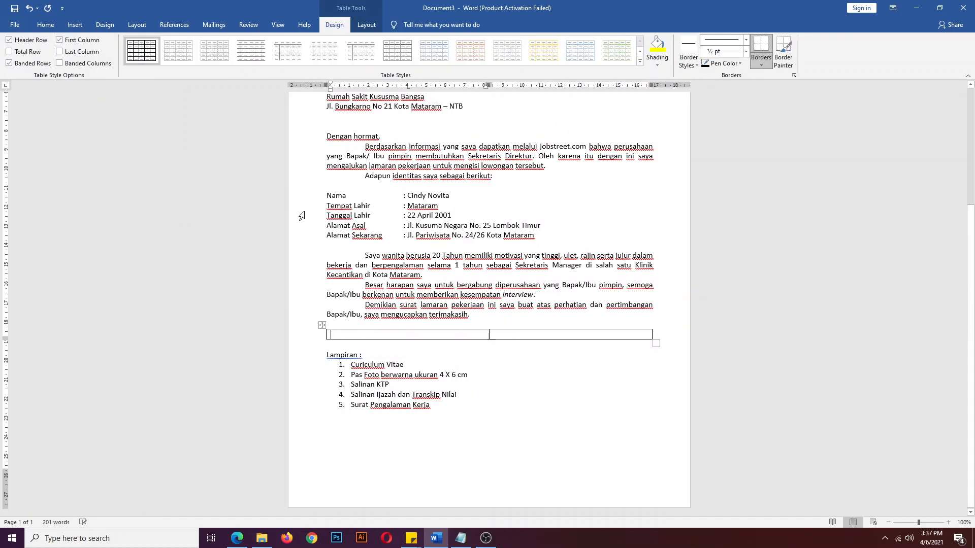
{"action": "type", "text": "Ke"}
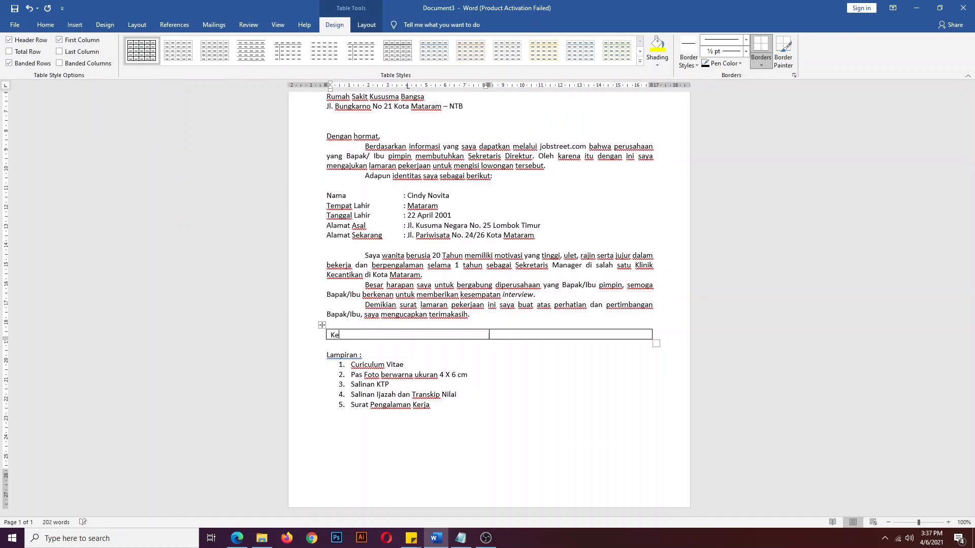
{"action": "type", "text": "tua,"}
{"action": "key", "text": "Return"}
{"action": "key", "text": "Return"}
{"action": "key", "text": "Return"}
{"action": "key", "text": "Return"}
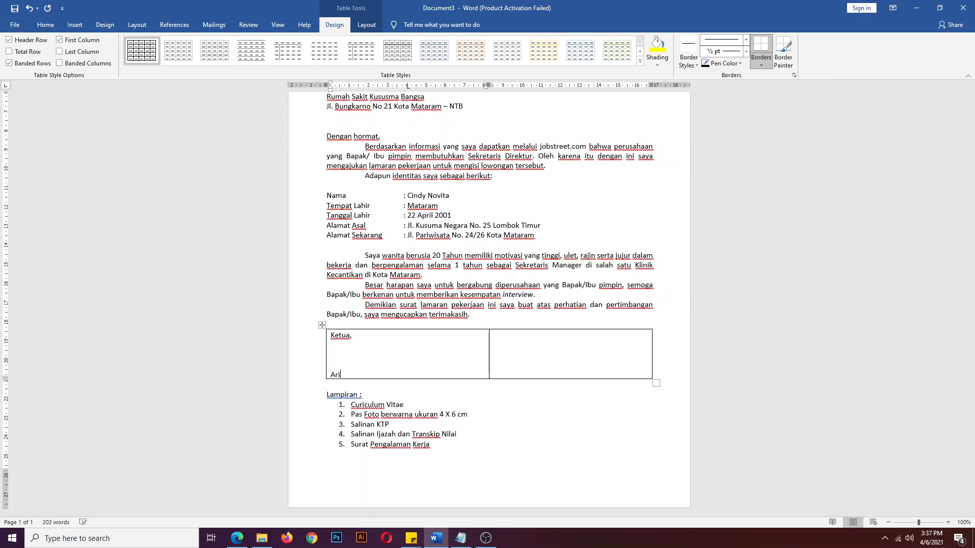
- Fill the right cell with 'Sekretaris' and the secretary's name, adding blank lines for signing space
{"action": "left_click", "coordinate": [541, 346]}
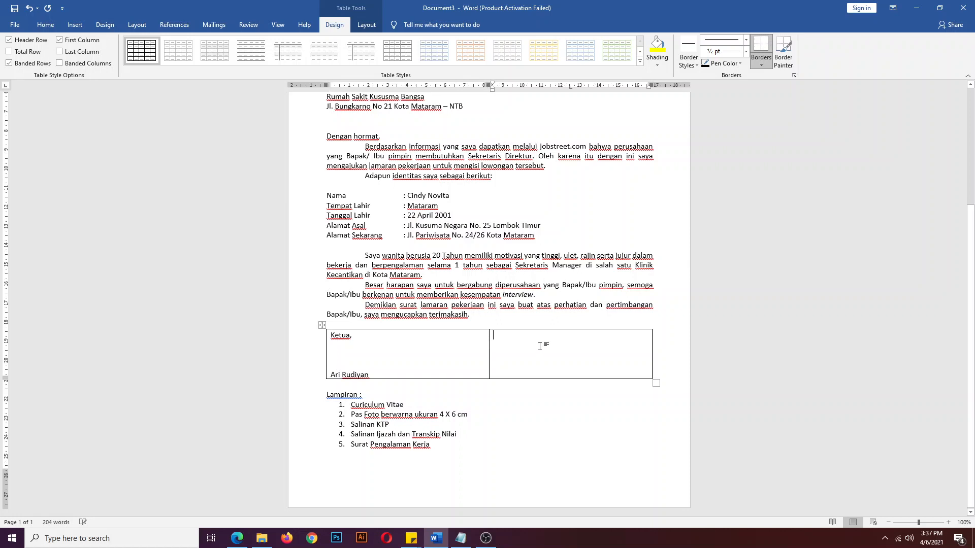
{"action": "type", "text": "Sekretaris"}
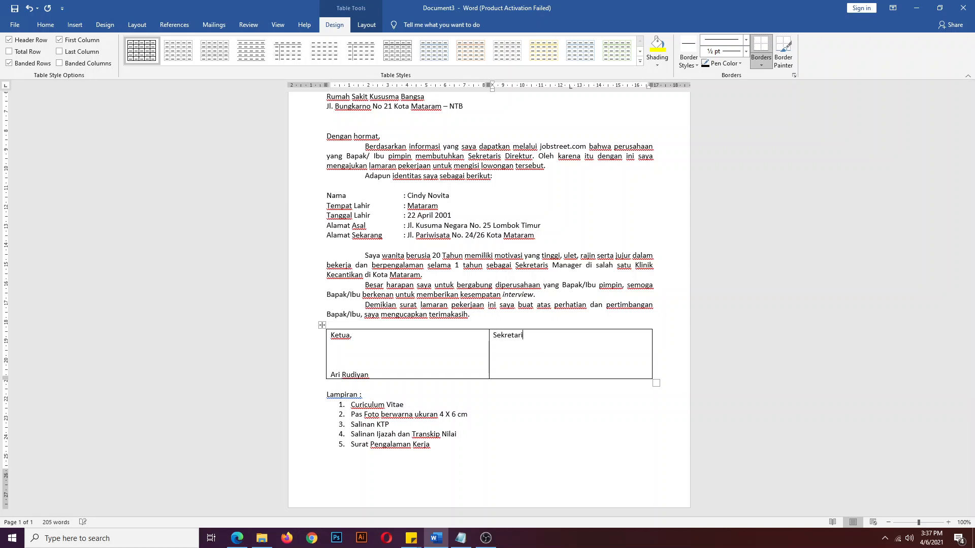
{"action": "key", "text": "Return"}
{"action": "key", "text": "Return"}
{"action": "key", "text": "Return"}
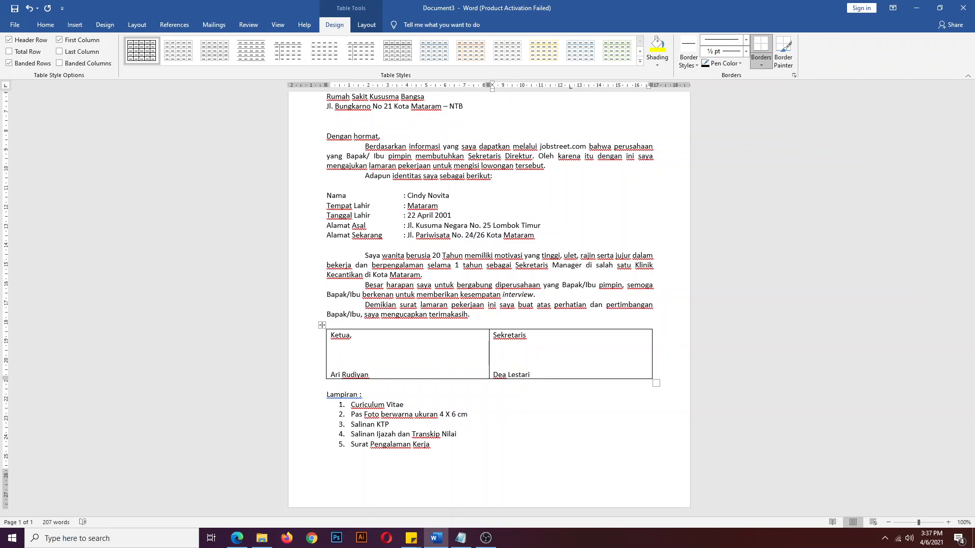
{"action": "left_click", "coordinate": [367, 350]}
{"action": "key", "text": "Return"}
{"action": "left_click", "coordinate": [513, 360]}
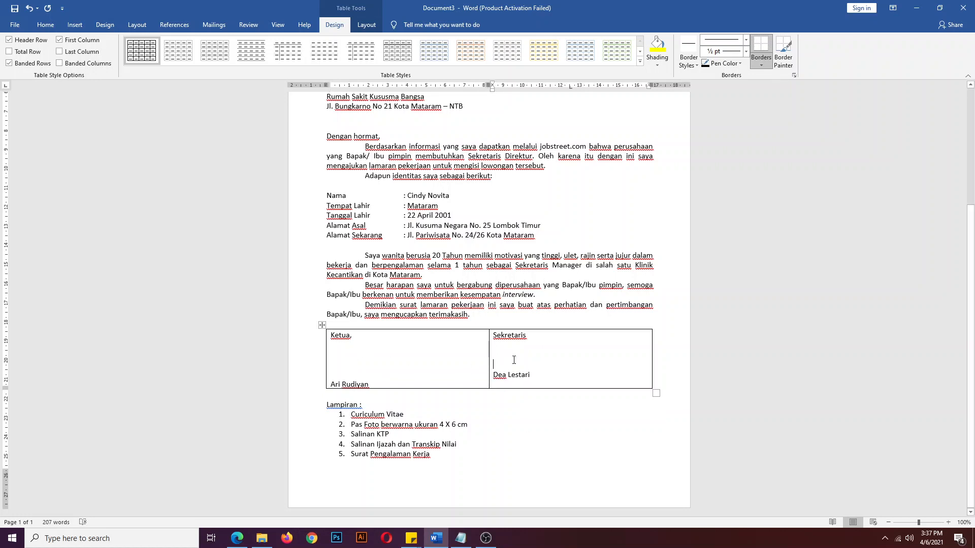
{"action": "key", "text": "Return"}
{"action": "left_click_drag", "start_coordinate": [391, 359], "coordinate": [535, 352]}
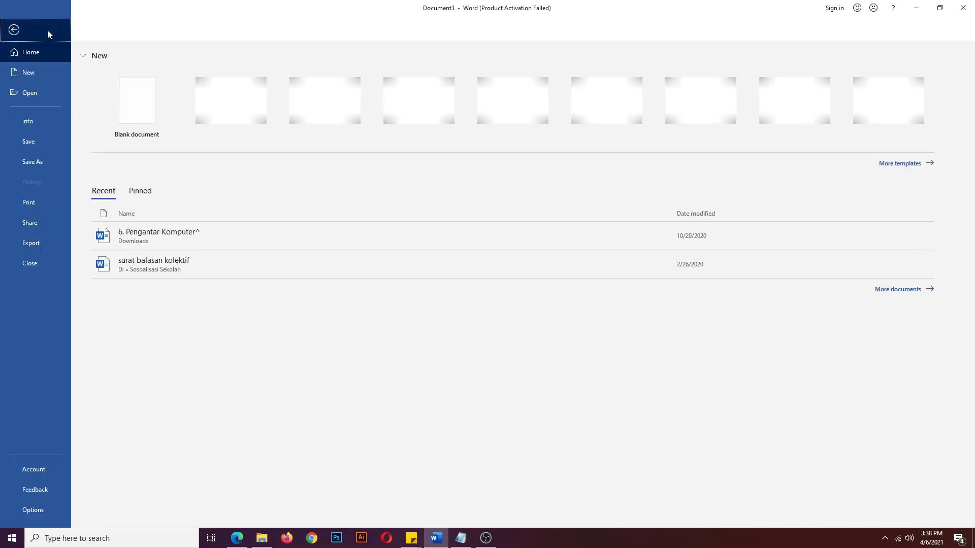
- Centre the Ketua and Sekretaris titles and signer names in both table cells
{"action": "left_click", "coordinate": [48, 30]}
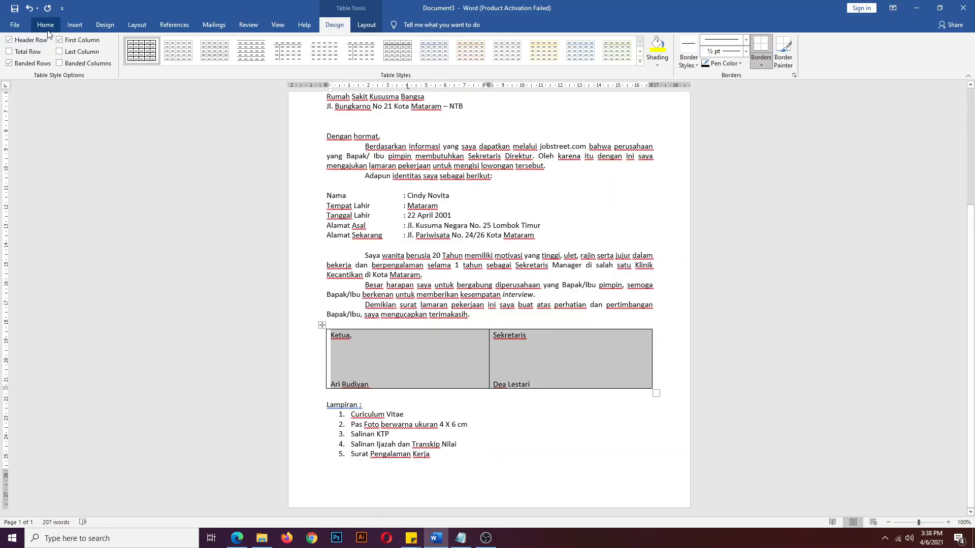
{"action": "left_click", "coordinate": [52, 27]}
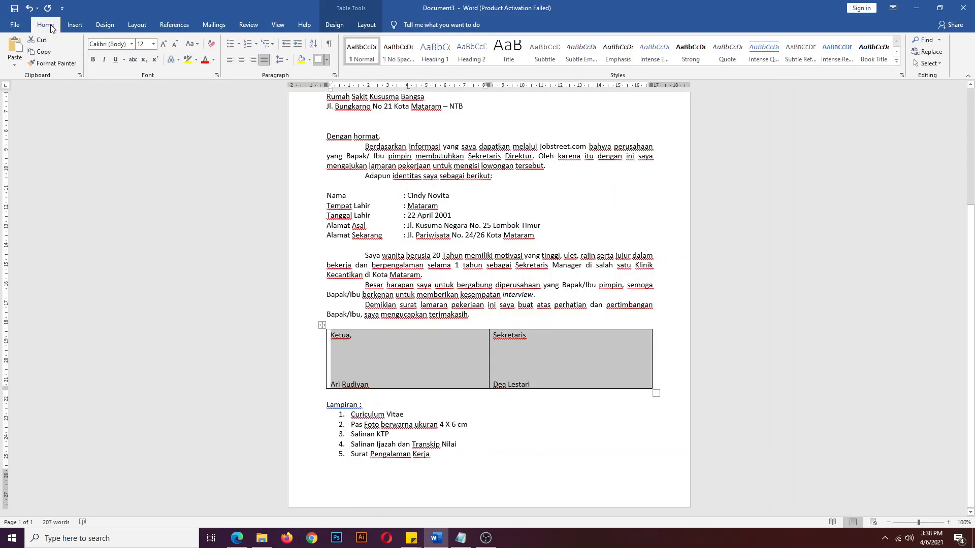
{"action": "left_click", "coordinate": [242, 60]}
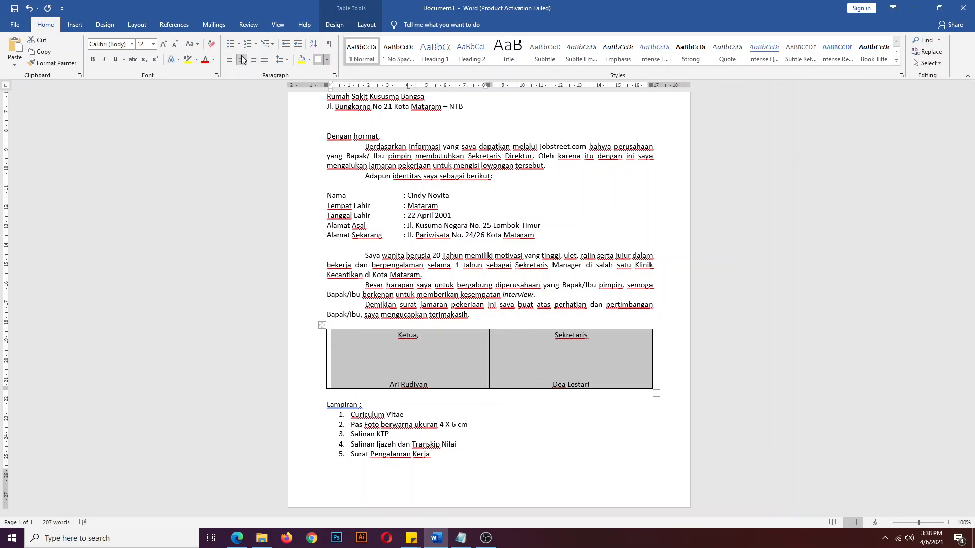
{"action": "left_click", "coordinate": [412, 362]}
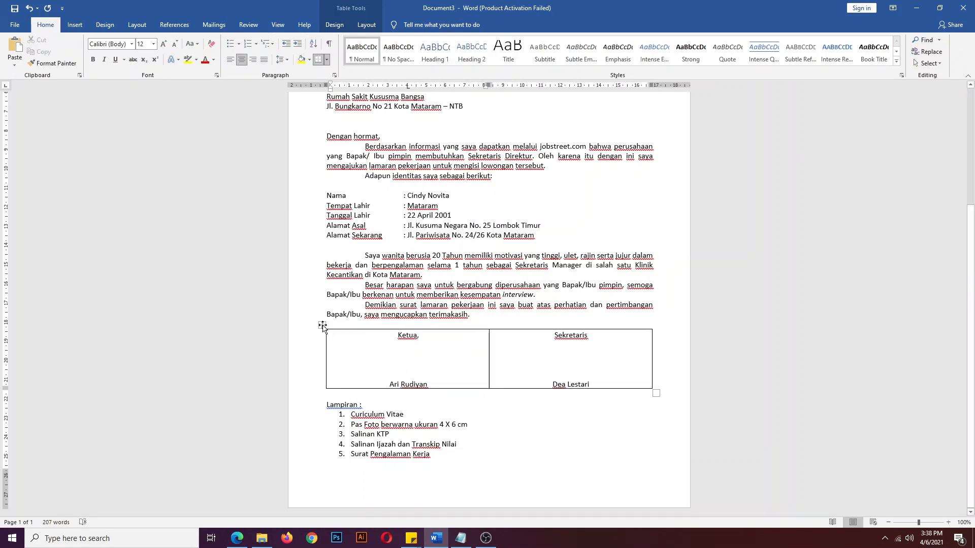
{"action": "left_click", "coordinate": [322, 326]}
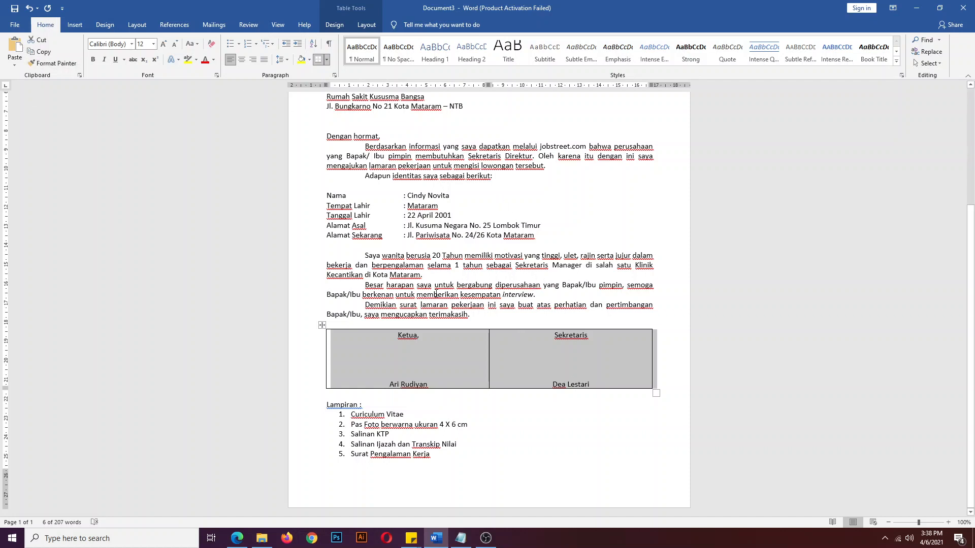
{"action": "left_click", "coordinate": [469, 304]}
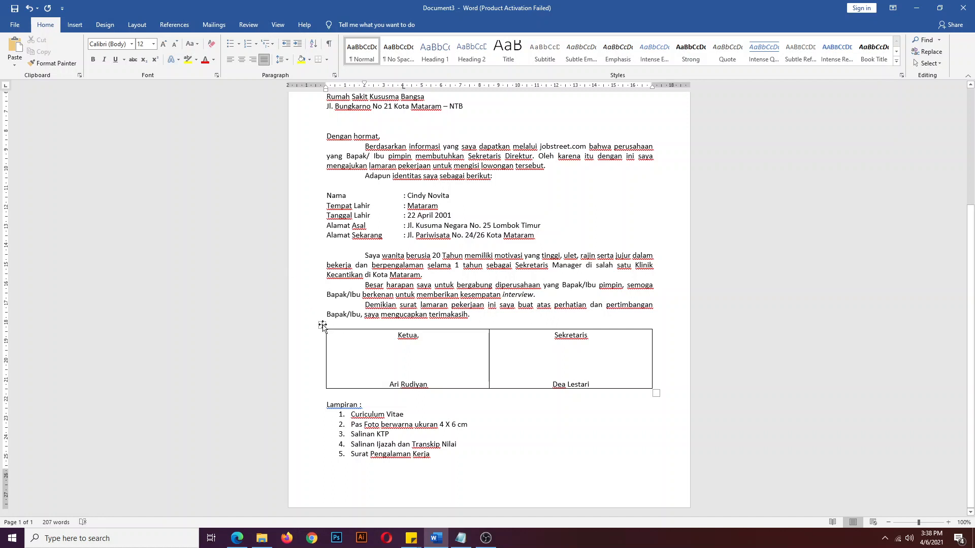
{"action": "left_click", "coordinate": [322, 325]}
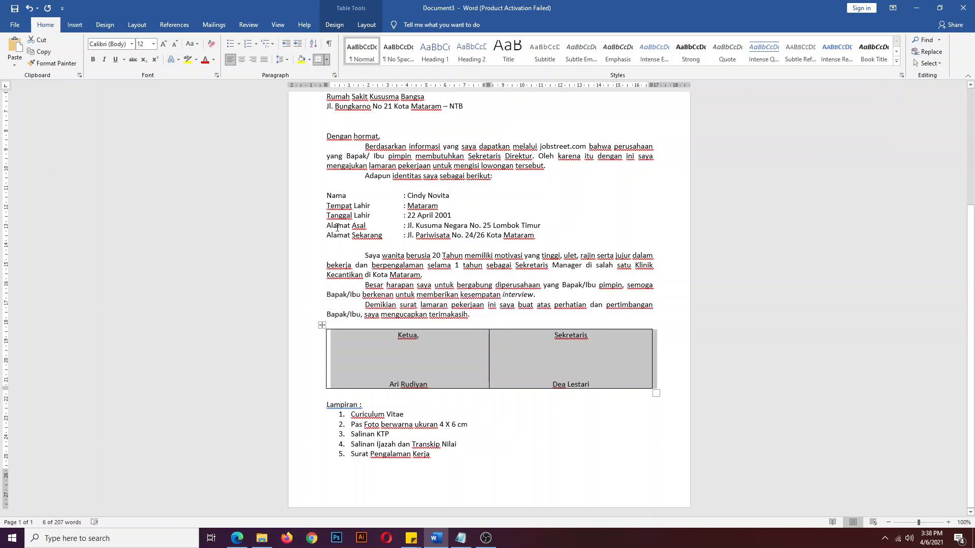
- Apply No Border to the whole signature table so its gridlines disappear
{"action": "left_click", "coordinate": [328, 60]}
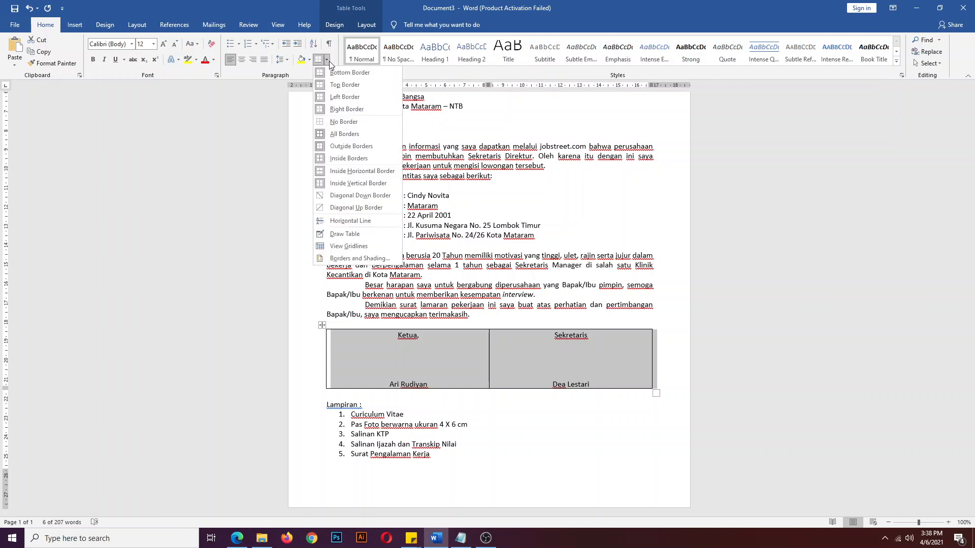
{"action": "left_click", "coordinate": [343, 122]}
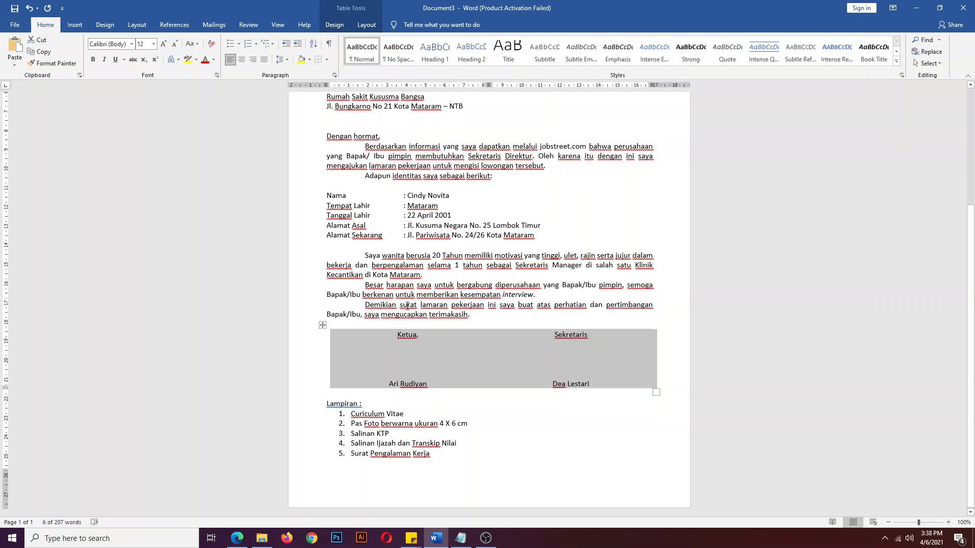
{"action": "left_click", "coordinate": [419, 360]}
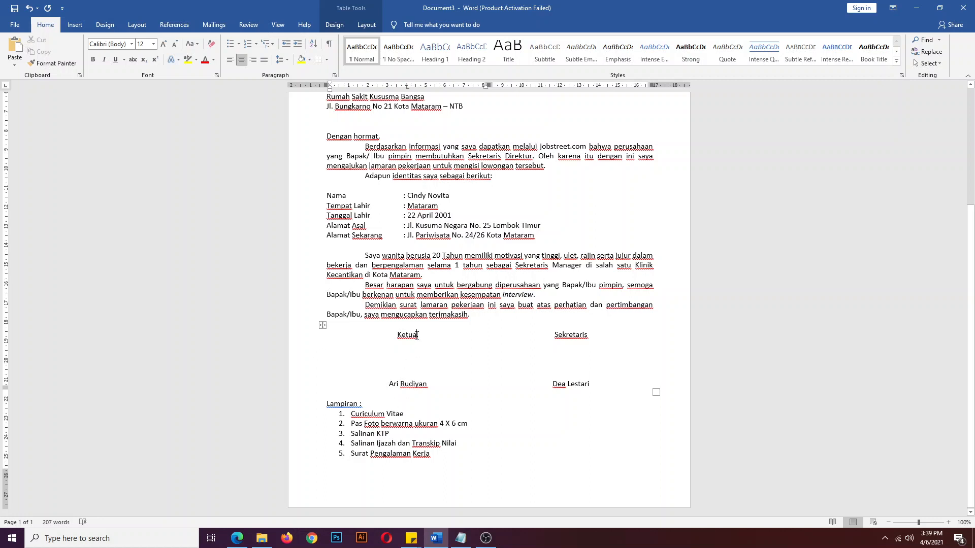
{"action": "left_click", "coordinate": [564, 359]}
{"action": "left_click", "coordinate": [322, 325]}
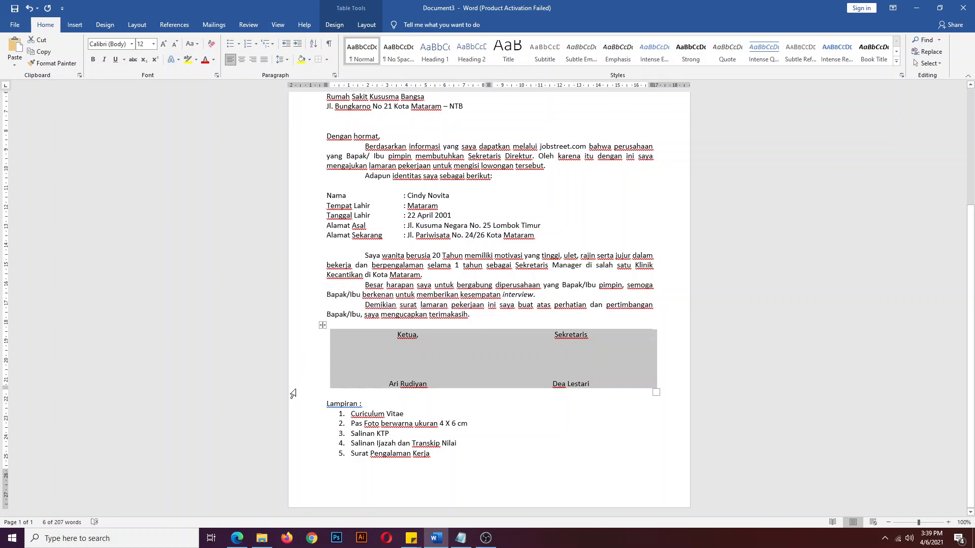
{"action": "left_click", "coordinate": [421, 422]}
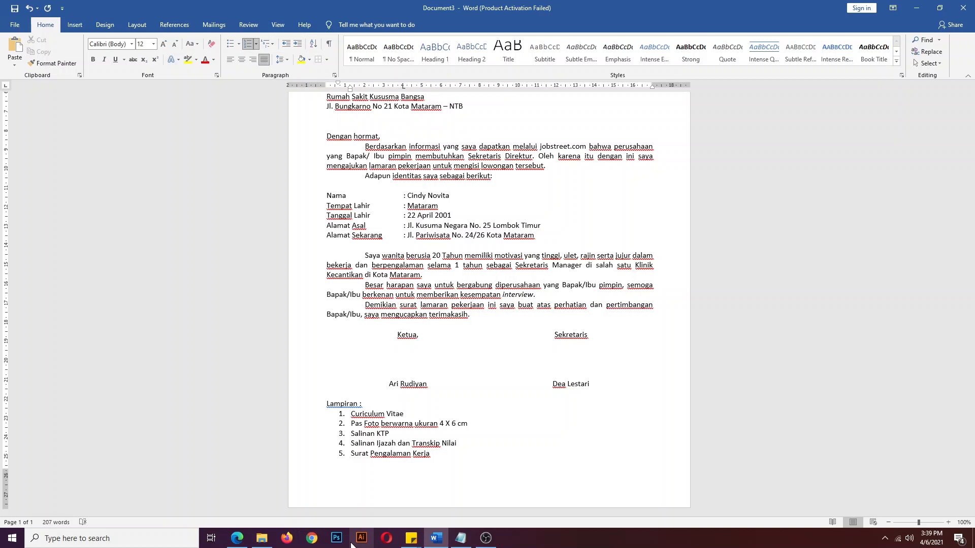
- Undo the table borders, centred text, extra signing line and table itself, restoring the 'Hormat Saya,' closing
{"action": "key", "text": "ctrl+z"}
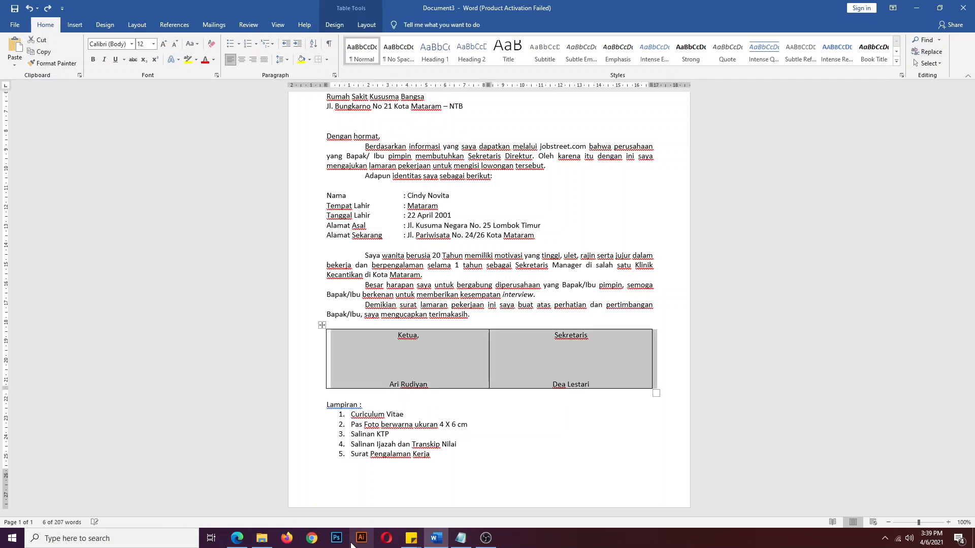
{"action": "key", "text": "ctrl+z"}
{"action": "key", "text": "ctrl+z"}
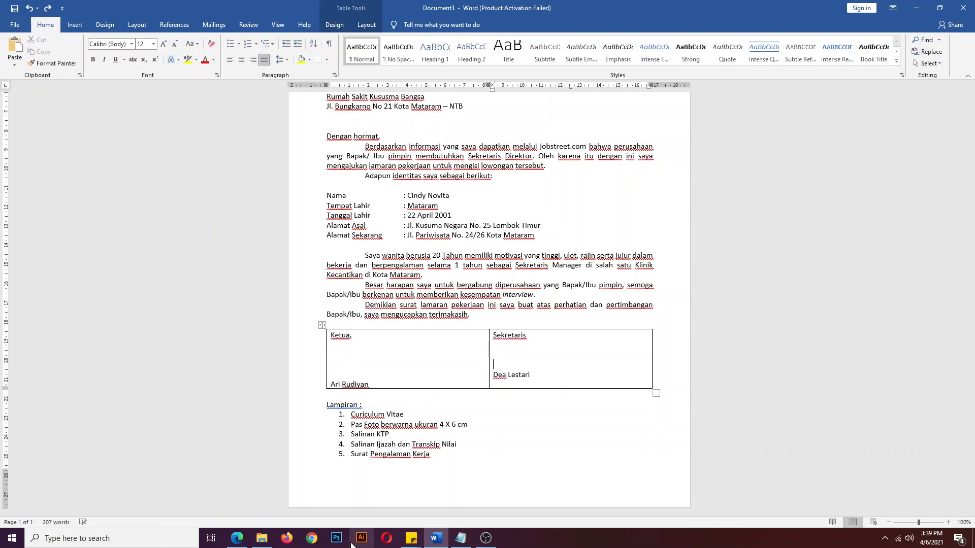
{"action": "key", "text": "ctrl+z"}
{"action": "key", "text": "ctrl+z"}
{"action": "key", "text": "ctrl+z"}
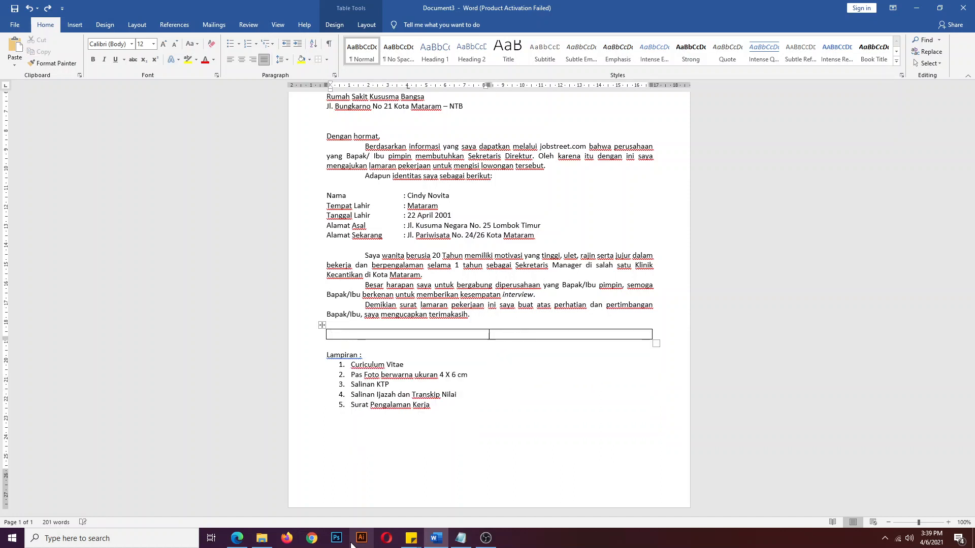
{"action": "key", "text": "ctrl+z"}
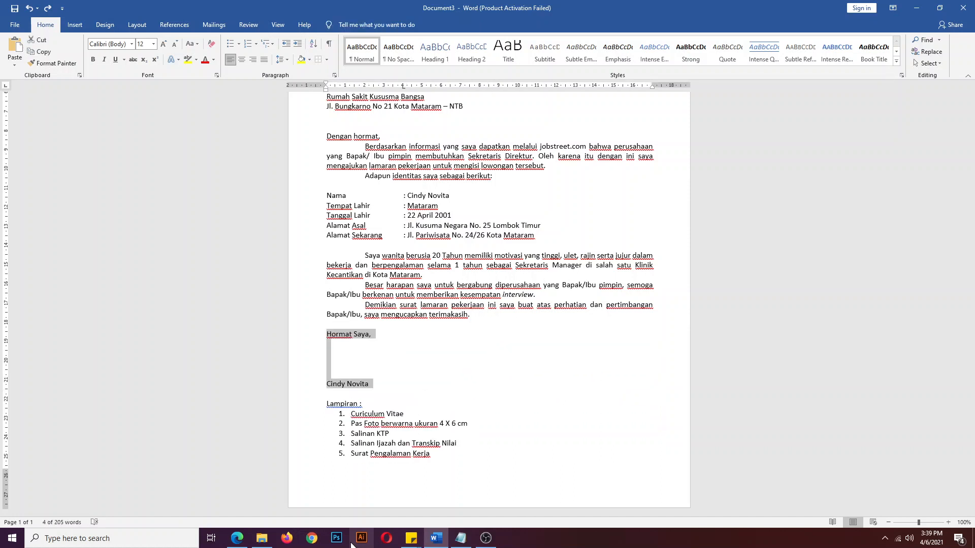
{"action": "left_click", "coordinate": [389, 363]}
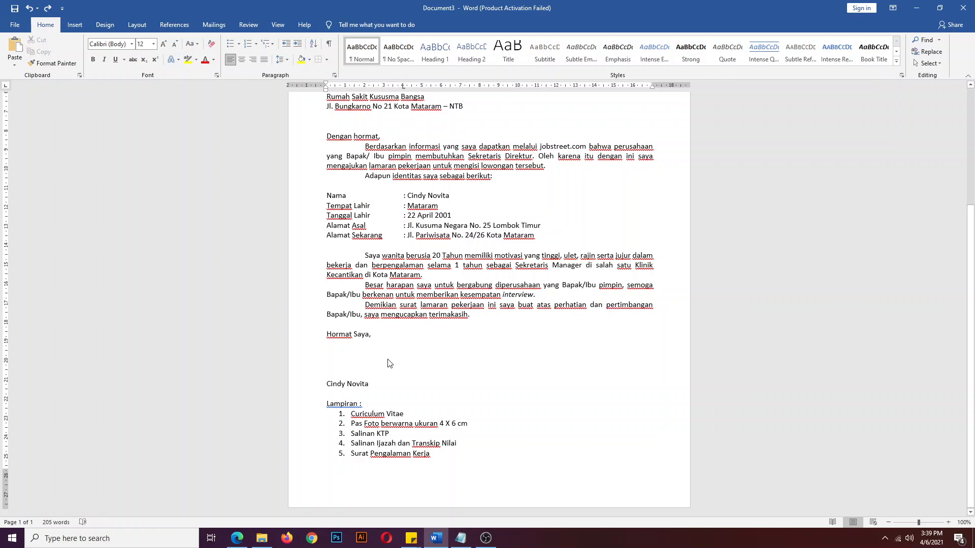
{"action": "scroll", "coordinate": [389, 363], "scroll_direction": "up", "scroll_amount": 4}
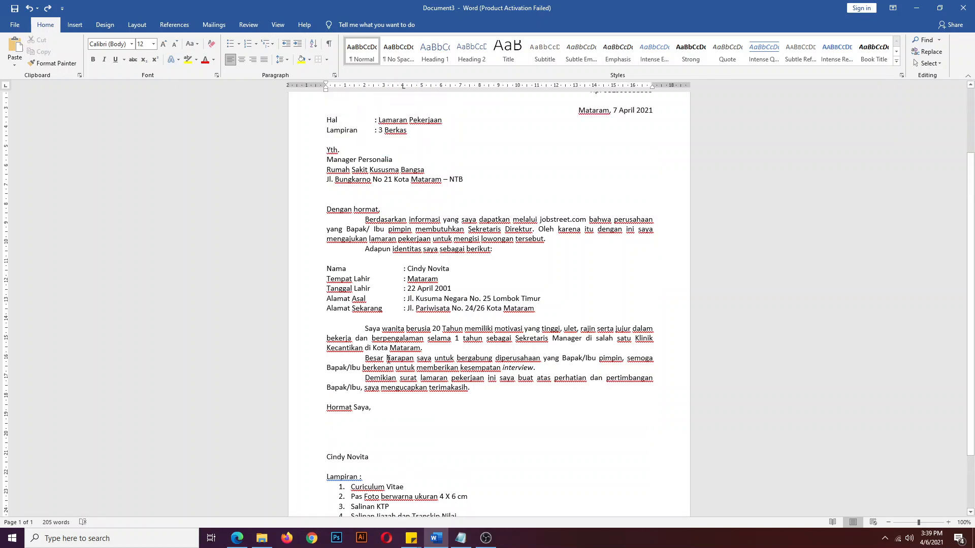
{"action": "scroll", "coordinate": [389, 359], "scroll_direction": "up", "scroll_amount": 3}
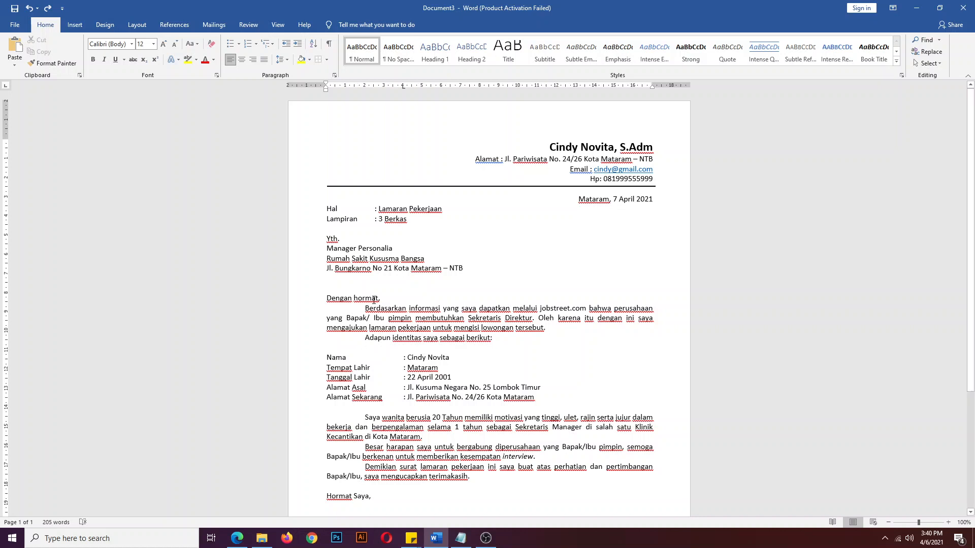
{"action": "left_click", "coordinate": [486, 538]}
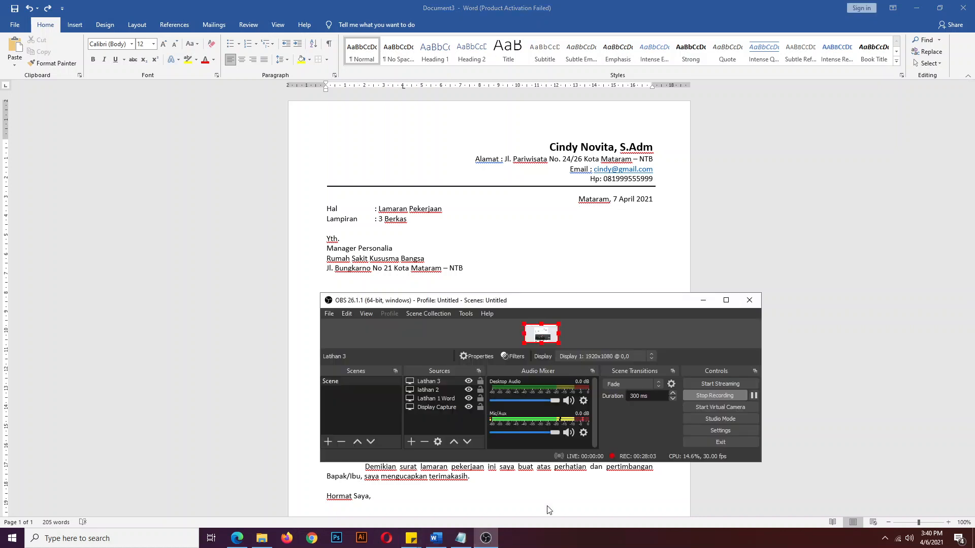